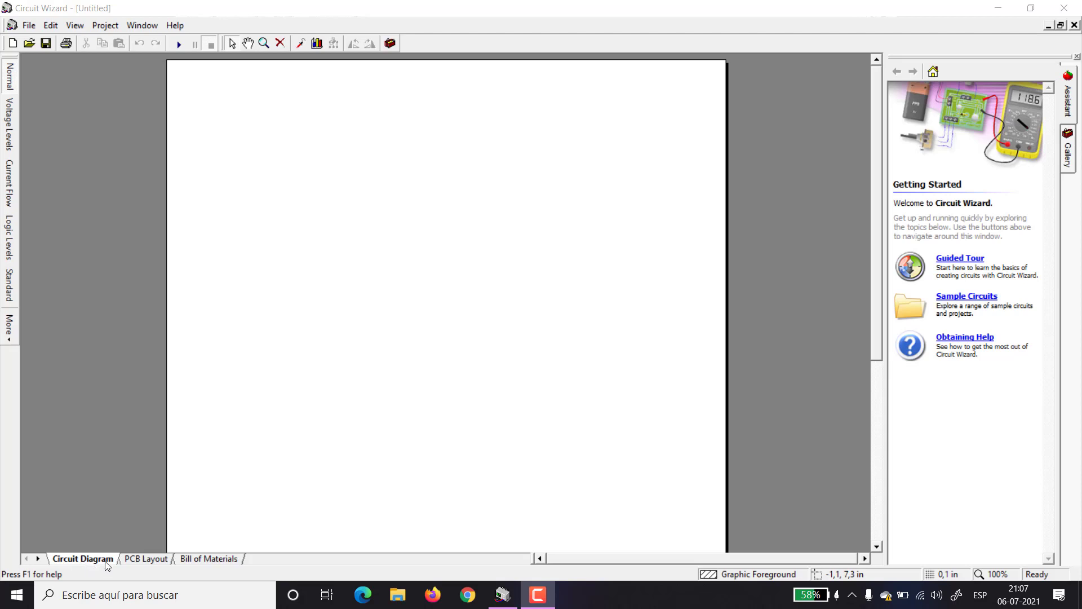
Draw a rectangular circuit board about 3.1 by 2.2 in on the PCB layout, starting at 2, 2 in.
{"action": "left_click", "coordinate": [127, 560]}
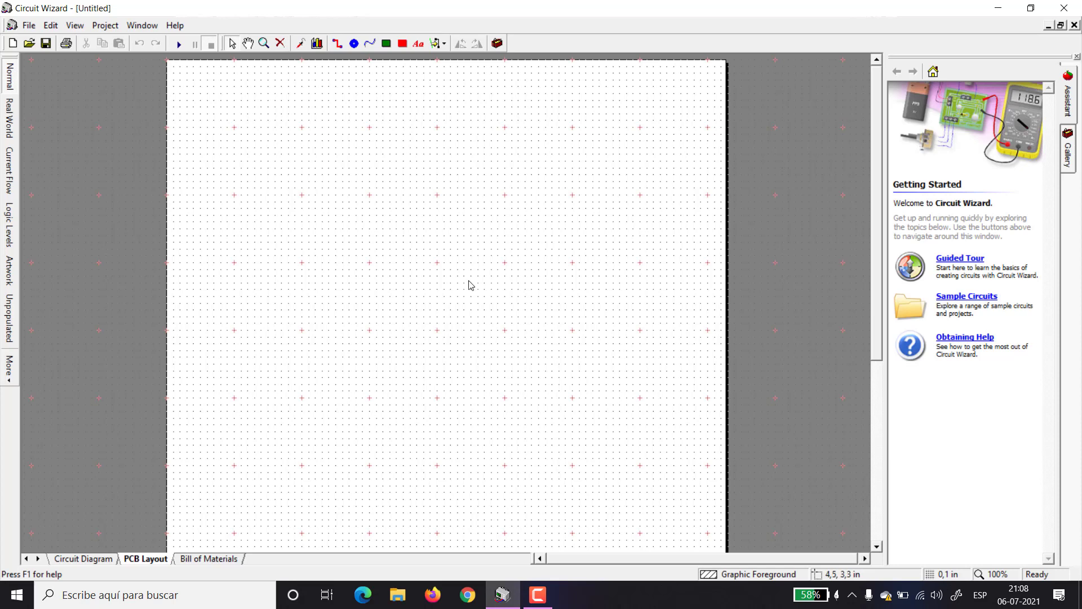
{"action": "scroll", "coordinate": [470, 285], "scroll_direction": "up", "scroll_amount": 1}
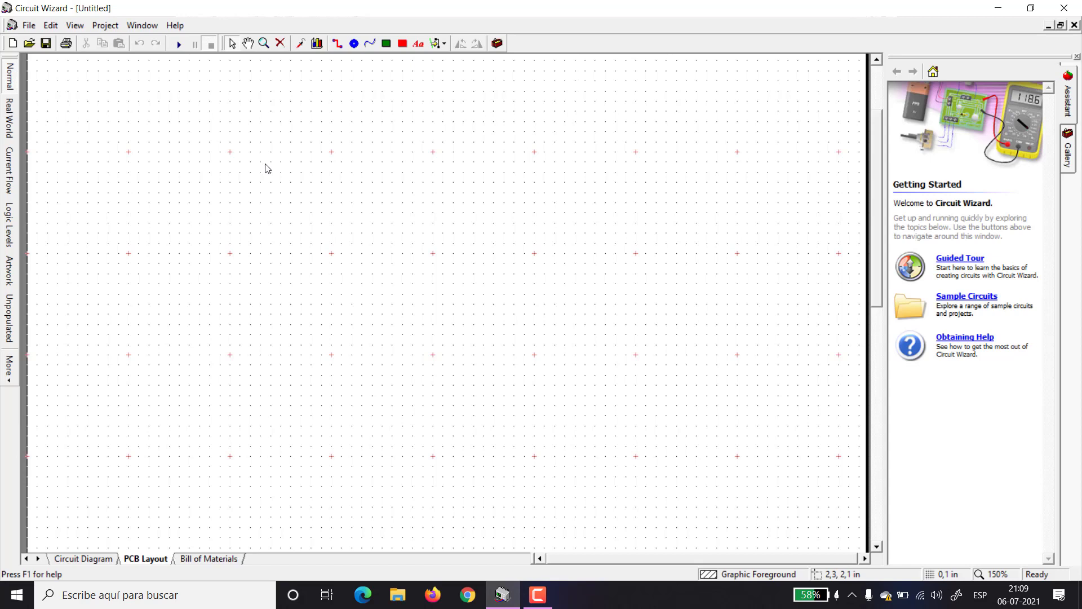
{"action": "left_click", "coordinate": [385, 44]}
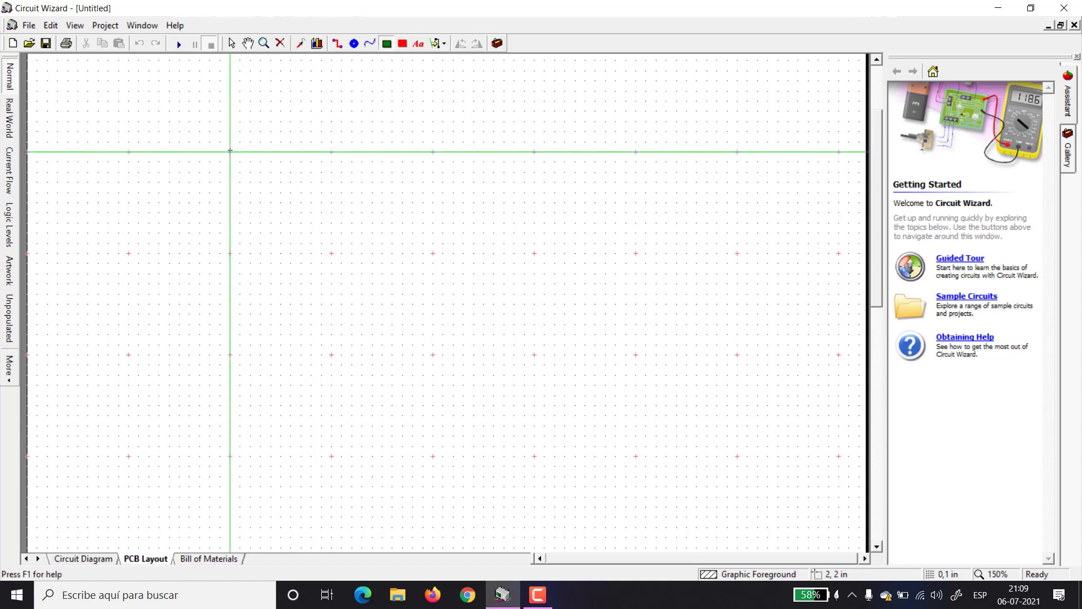
{"action": "left_click_drag", "start_coordinate": [230, 151], "coordinate": [543, 374]}
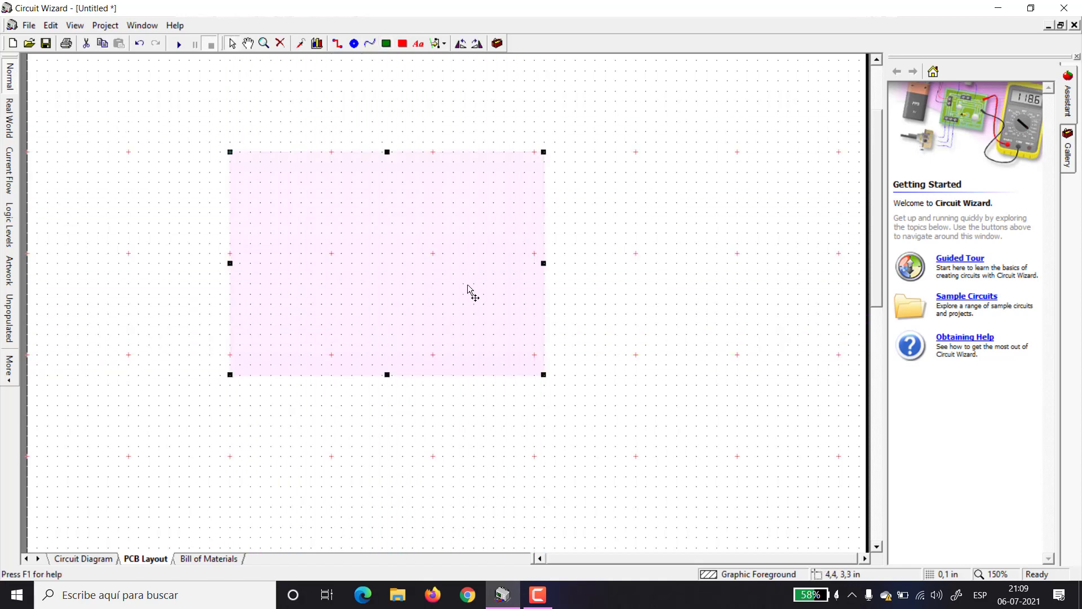
{"action": "left_click", "coordinate": [130, 92]}
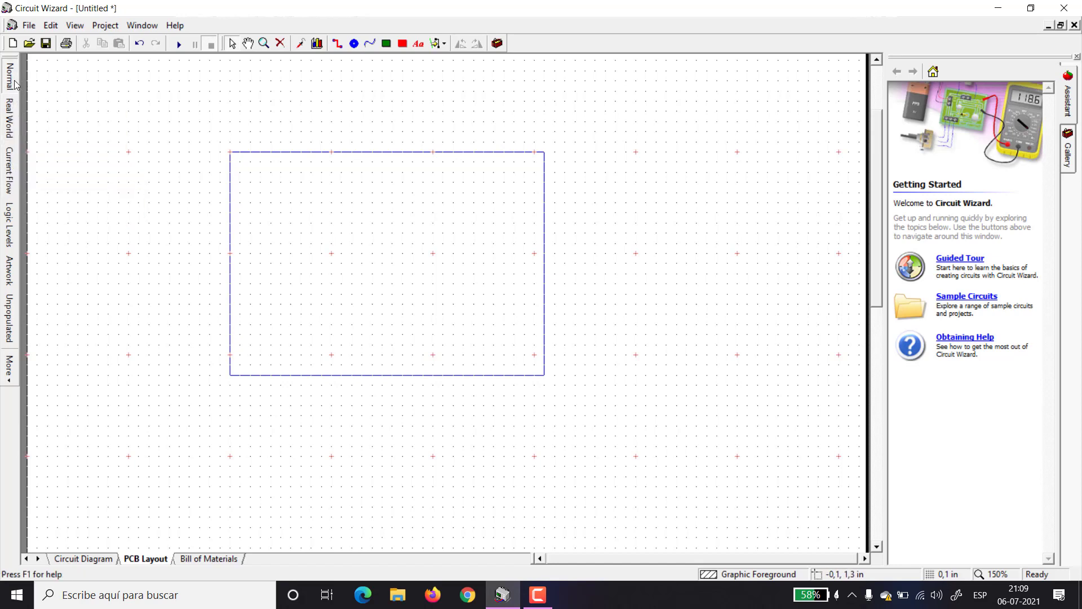
Show the layout in Real World view and move the board up about 0.3 in.
{"action": "left_click", "coordinate": [9, 110]}
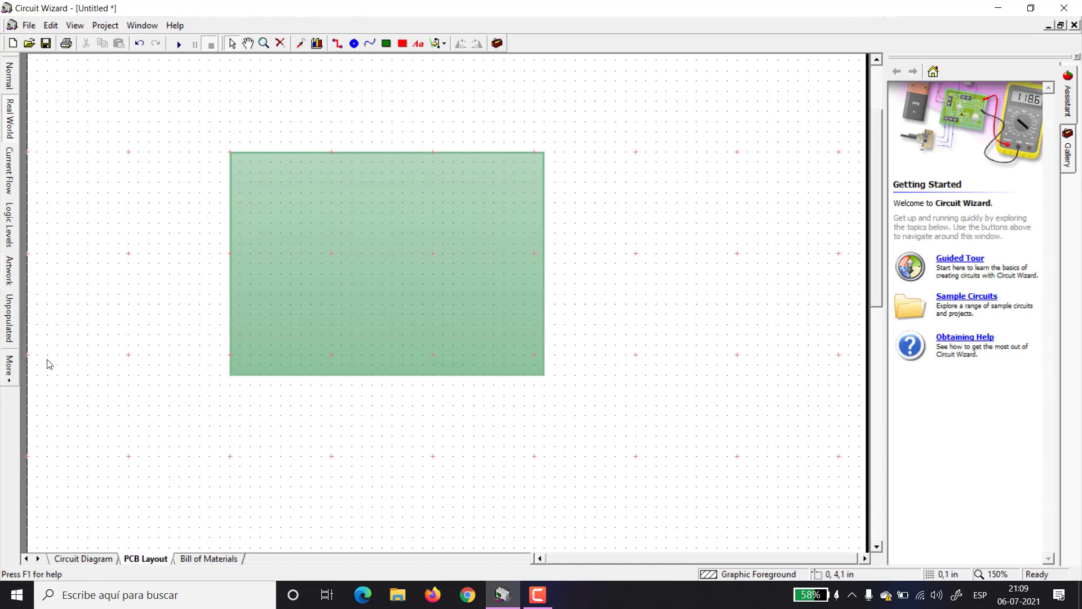
{"action": "left_click_drag", "start_coordinate": [509, 233], "coordinate": [498, 205]}
{"action": "key", "text": "Escape"}
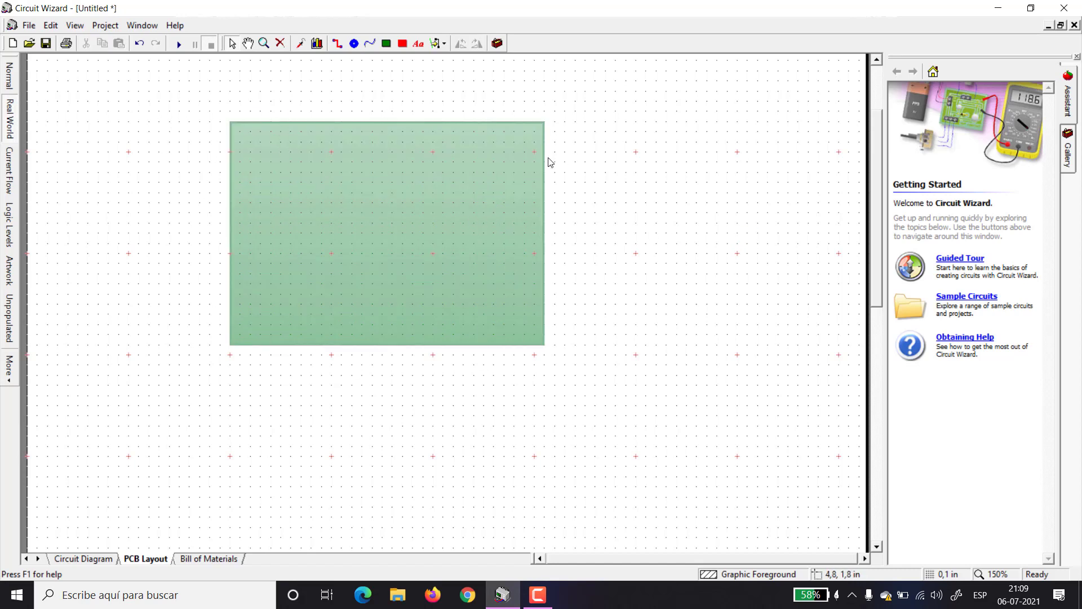
Place a 2-pin Terminal Block from the Power Supplies gallery near the board's left edge, at about mid-height.
{"action": "left_click", "coordinate": [1068, 148]}
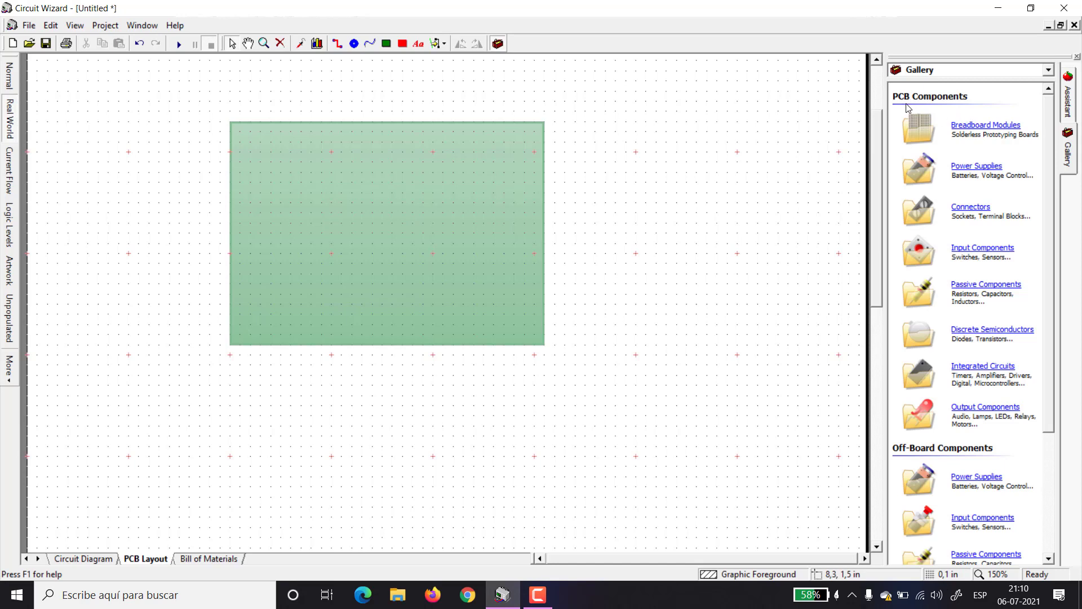
{"action": "left_click_drag", "start_coordinate": [1047, 106], "coordinate": [1064, 254]}
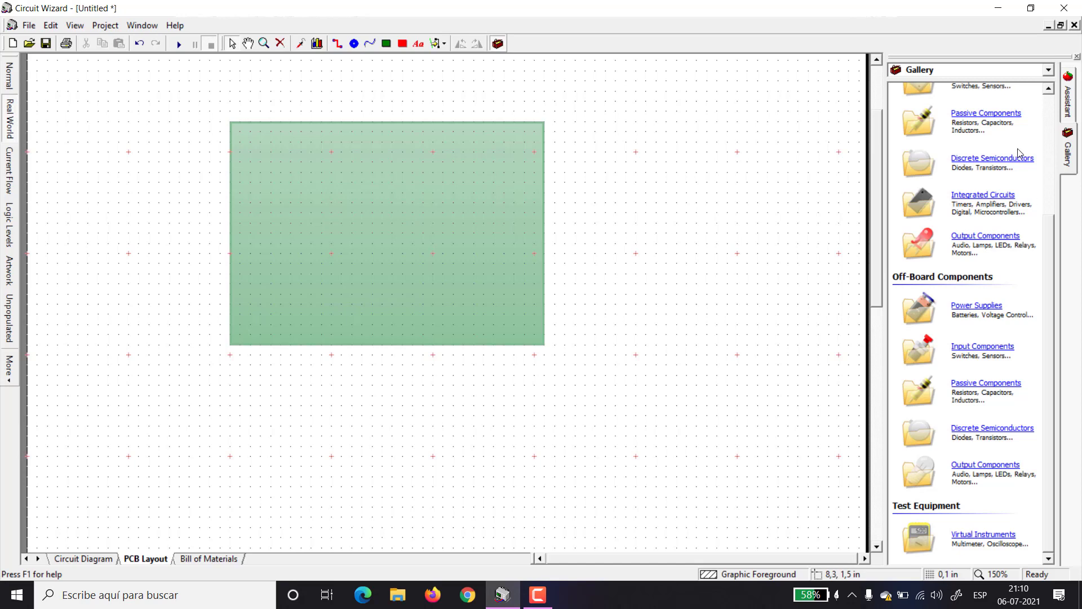
{"action": "scroll", "coordinate": [1049, 178], "scroll_direction": "up", "scroll_amount": 2}
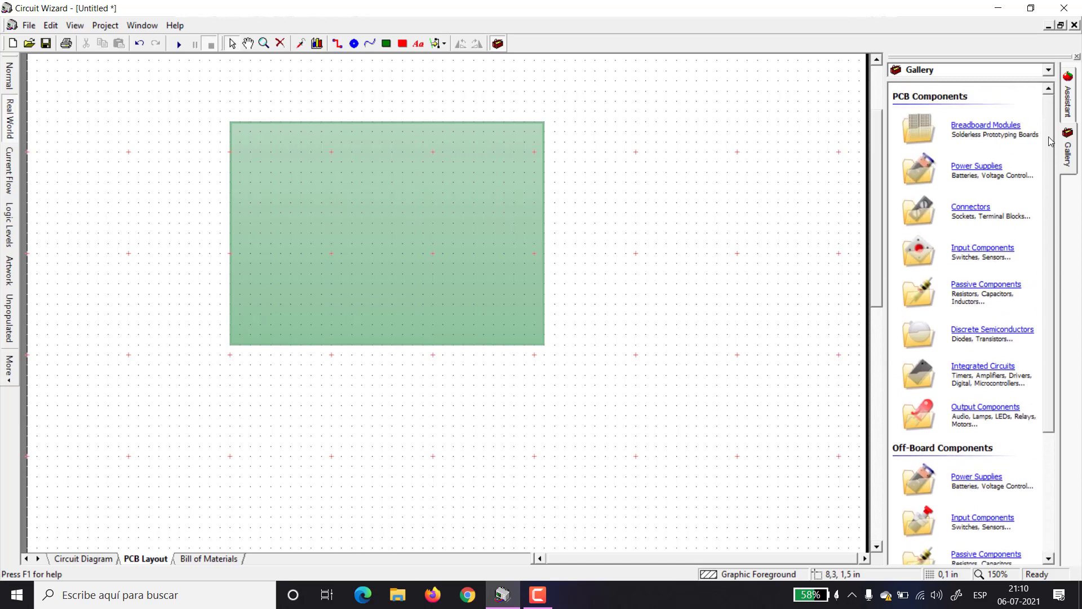
{"action": "left_click", "coordinate": [1014, 70]}
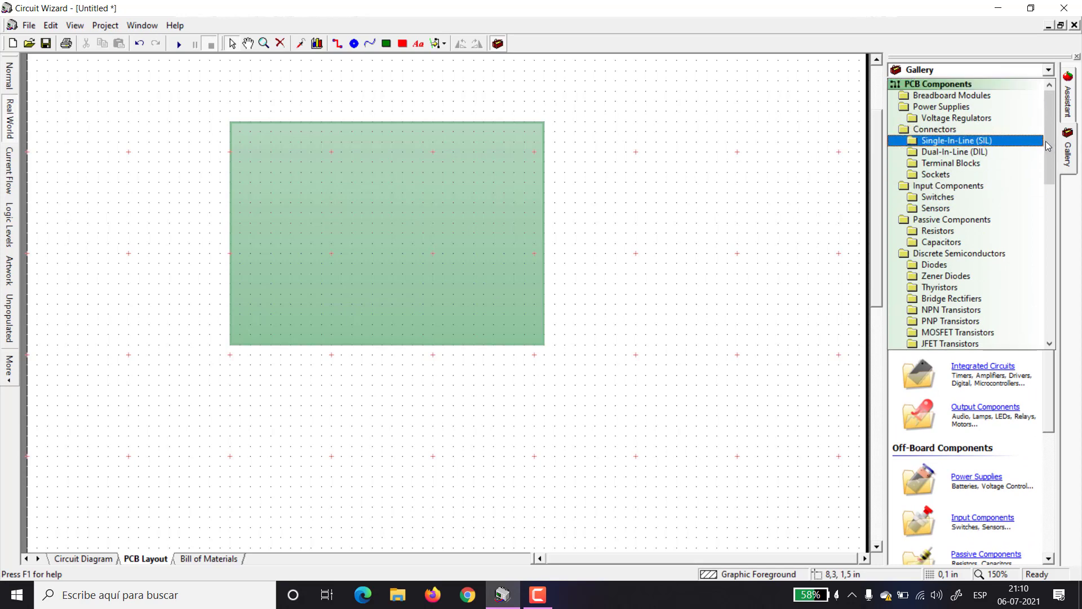
{"action": "mouse_move", "coordinate": [1046, 141]}
{"action": "left_mouse_down"}
{"action": "mouse_move", "coordinate": [1056, 211]}
{"action": "mouse_move", "coordinate": [1050, 135]}
{"action": "left_mouse_up"}
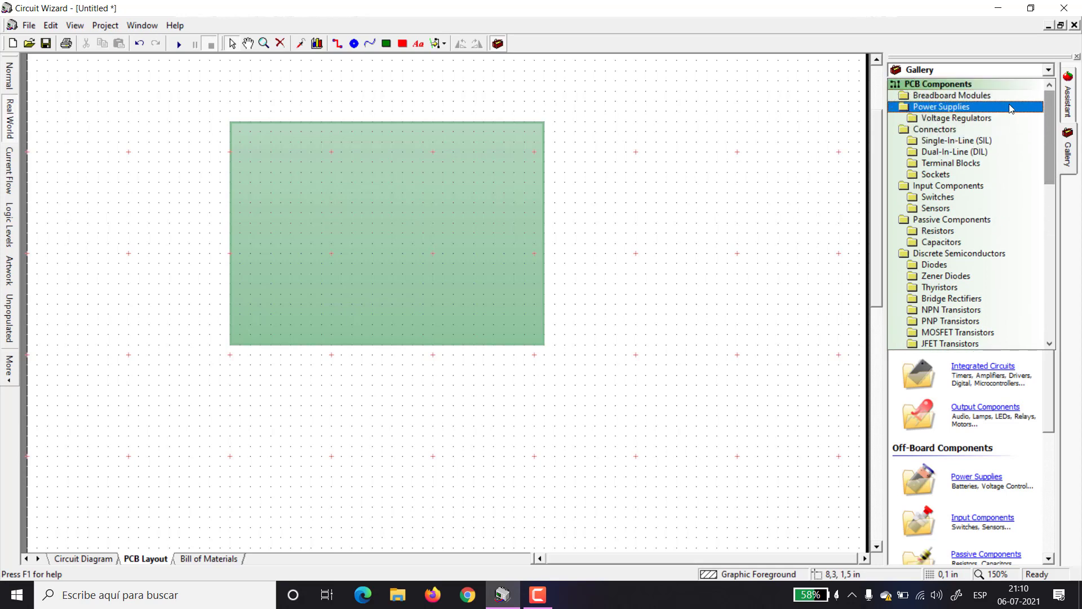
{"action": "scroll", "coordinate": [1052, 126], "scroll_direction": "down", "scroll_amount": 1}
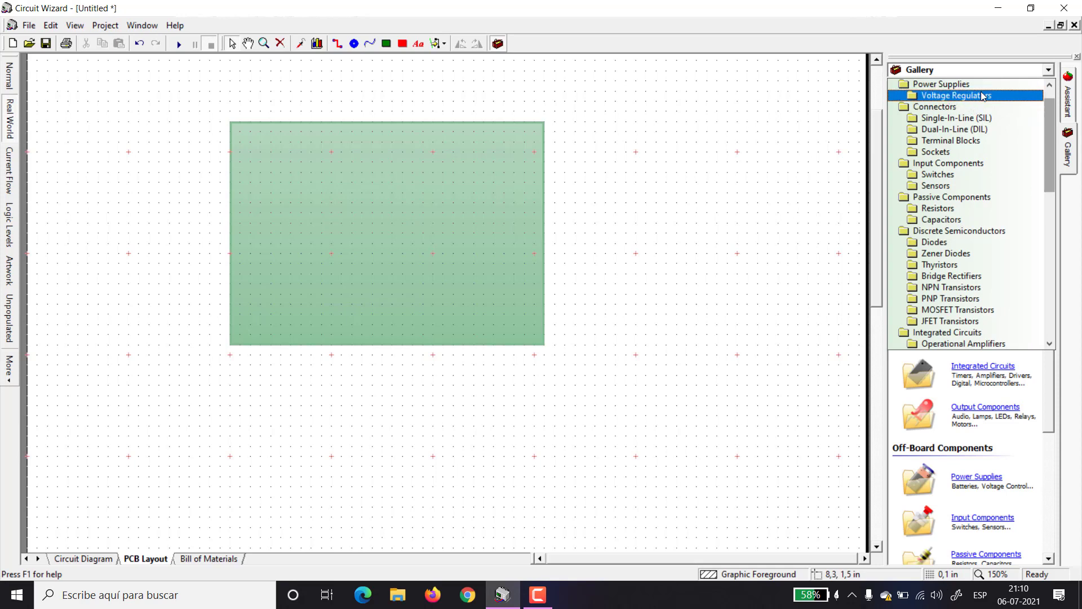
{"action": "scroll", "coordinate": [1050, 109], "scroll_direction": "up", "scroll_amount": 1}
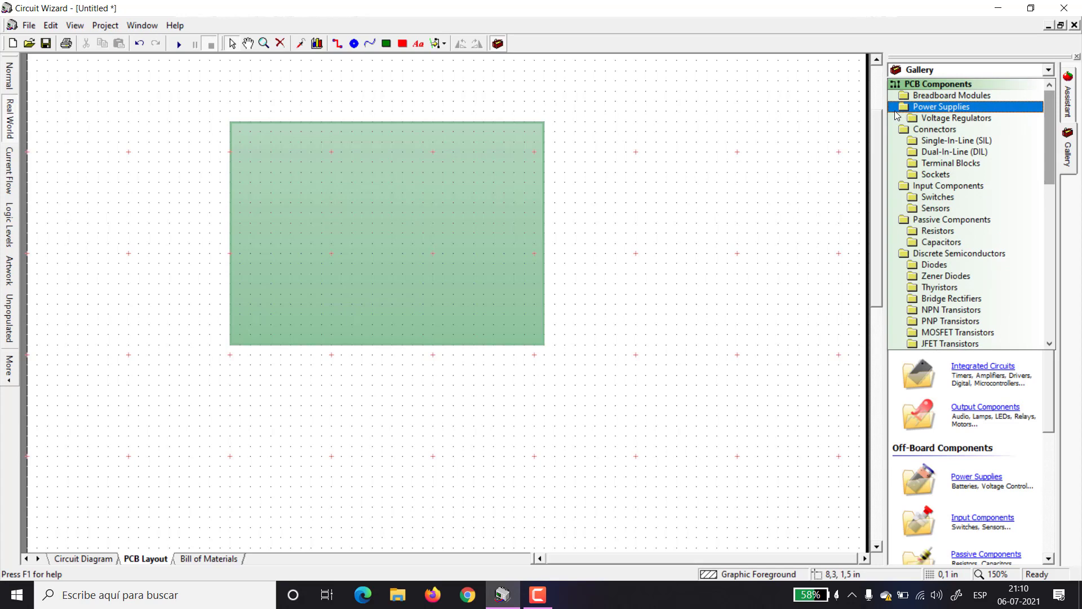
{"action": "left_click", "coordinate": [953, 107]}
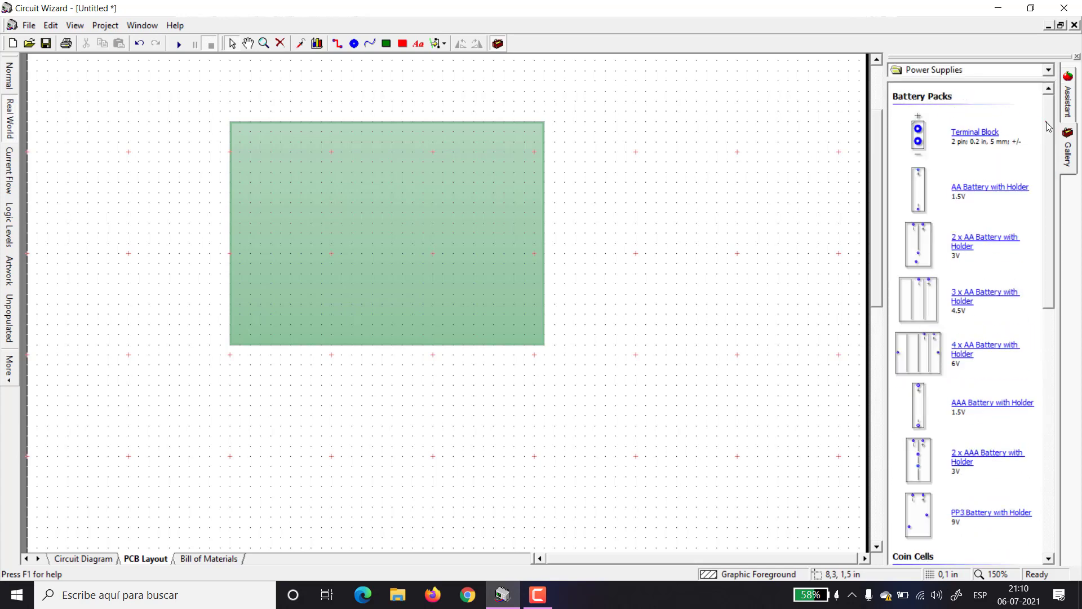
{"action": "mouse_move", "coordinate": [1048, 127]}
{"action": "left_mouse_down"}
{"action": "mouse_move", "coordinate": [1044, 377]}
{"action": "mouse_move", "coordinate": [1050, 121]}
{"action": "left_mouse_up"}
{"action": "left_click_drag", "start_coordinate": [912, 124], "coordinate": [261, 233]}
{"action": "left_click", "coordinate": [561, 220]}
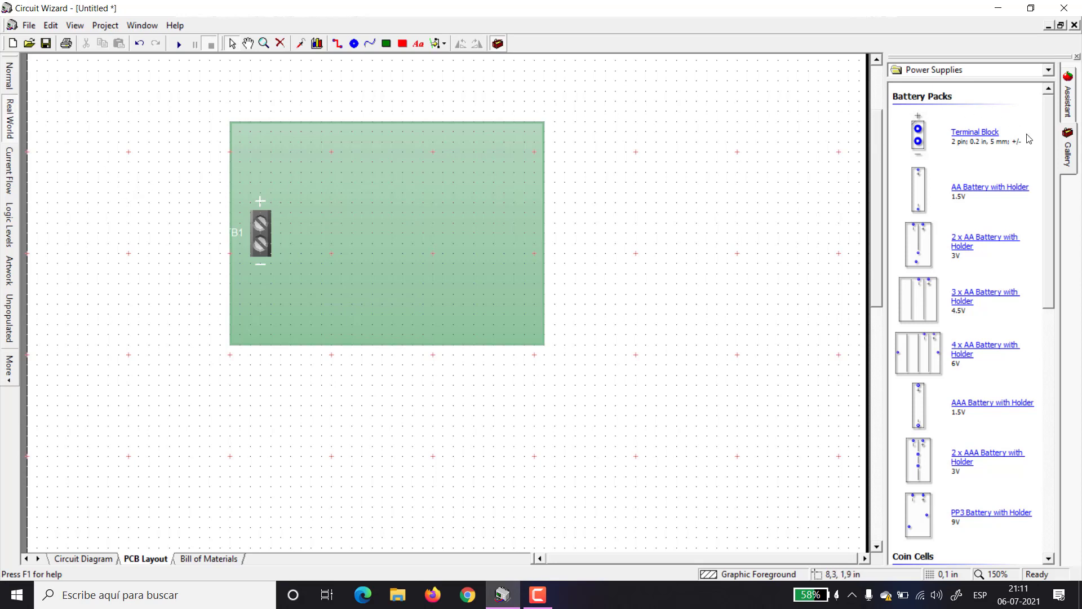
Place three 0.4 in fixed resistors in a row on the right half of the board, with the middle one between the others.
{"action": "left_click", "coordinate": [1048, 69]}
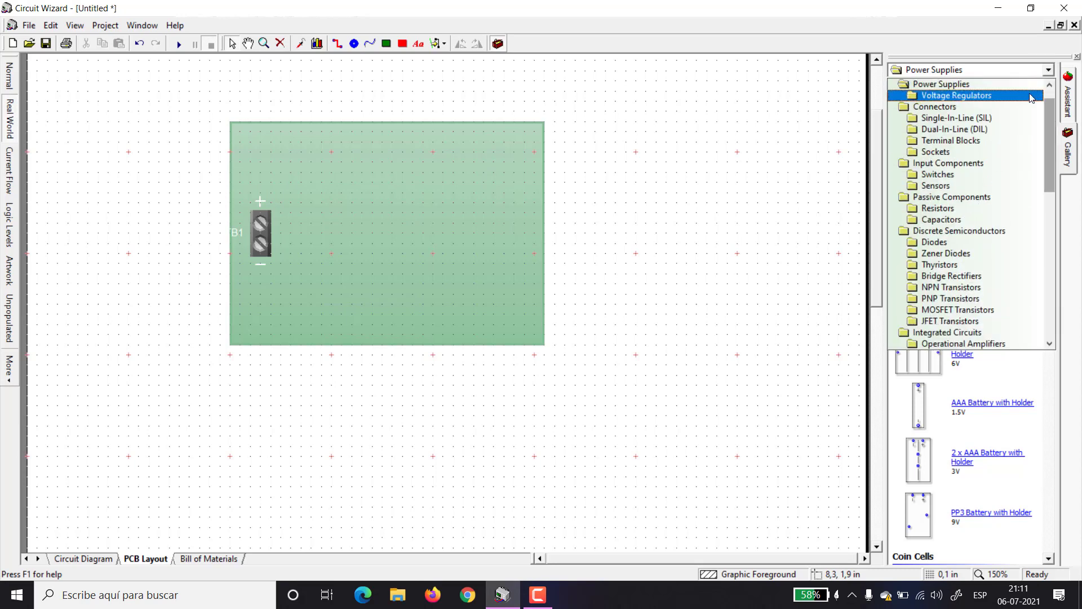
{"action": "scroll", "coordinate": [1052, 119], "scroll_direction": "up", "scroll_amount": 1}
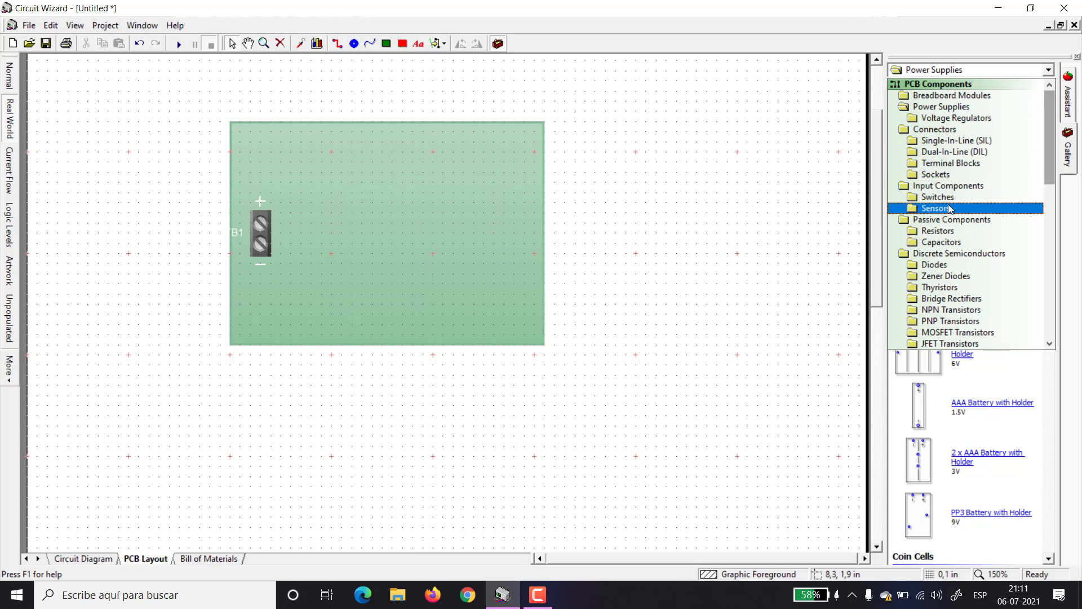
{"action": "left_click", "coordinate": [952, 231]}
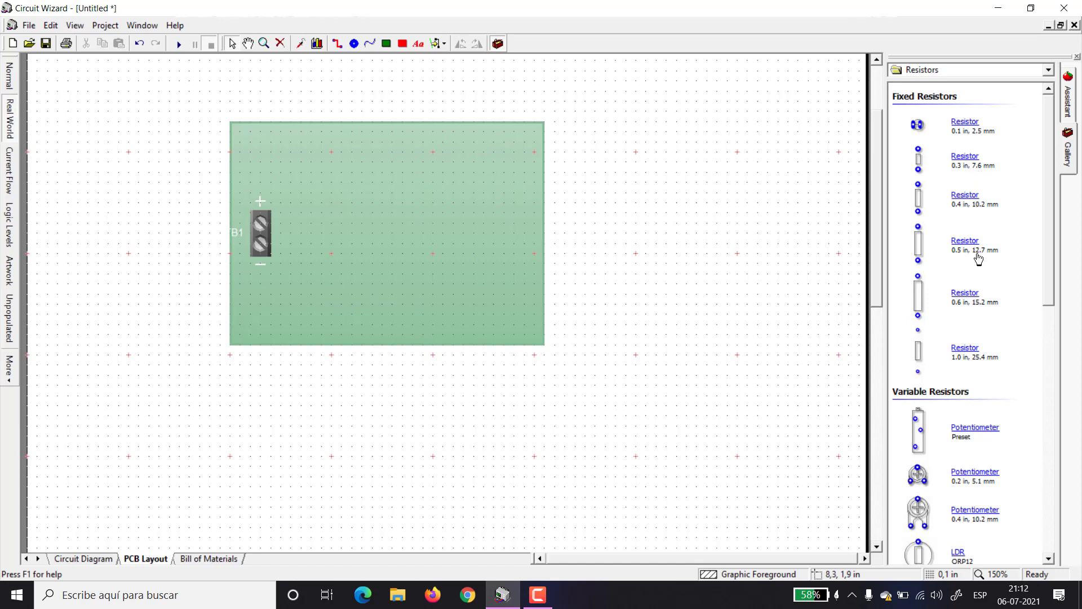
{"action": "left_click_drag", "start_coordinate": [1049, 234], "coordinate": [1047, 200]}
{"action": "left_click_drag", "start_coordinate": [949, 195], "coordinate": [439, 197]}
{"action": "left_click_drag", "start_coordinate": [975, 200], "coordinate": [471, 197]}
{"action": "left_click_drag", "start_coordinate": [963, 203], "coordinate": [408, 208]}
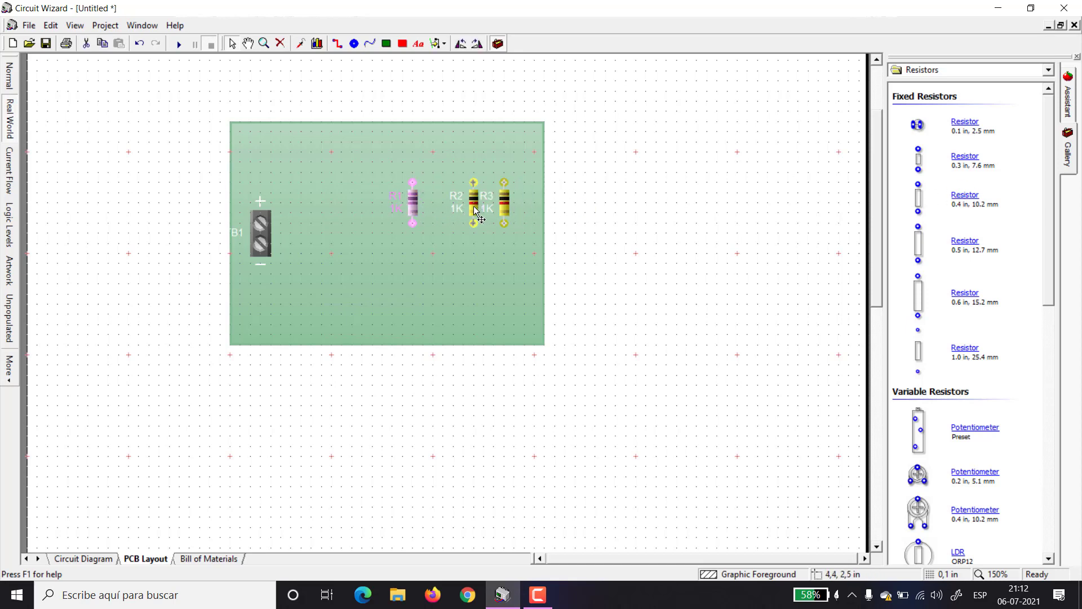
{"action": "left_click_drag", "start_coordinate": [473, 205], "coordinate": [463, 210]}
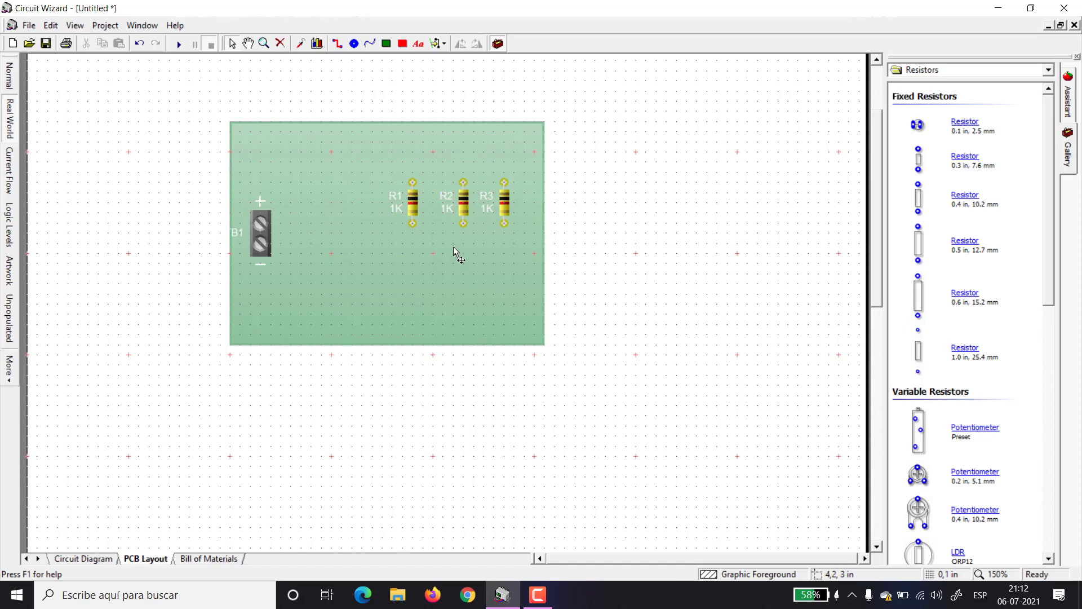
Set the value of resistor R1 to 1,2 K.
{"action": "scroll", "coordinate": [429, 199], "scroll_direction": "up", "scroll_amount": 1}
{"action": "scroll", "coordinate": [428, 197], "scroll_direction": "up", "scroll_amount": 2}
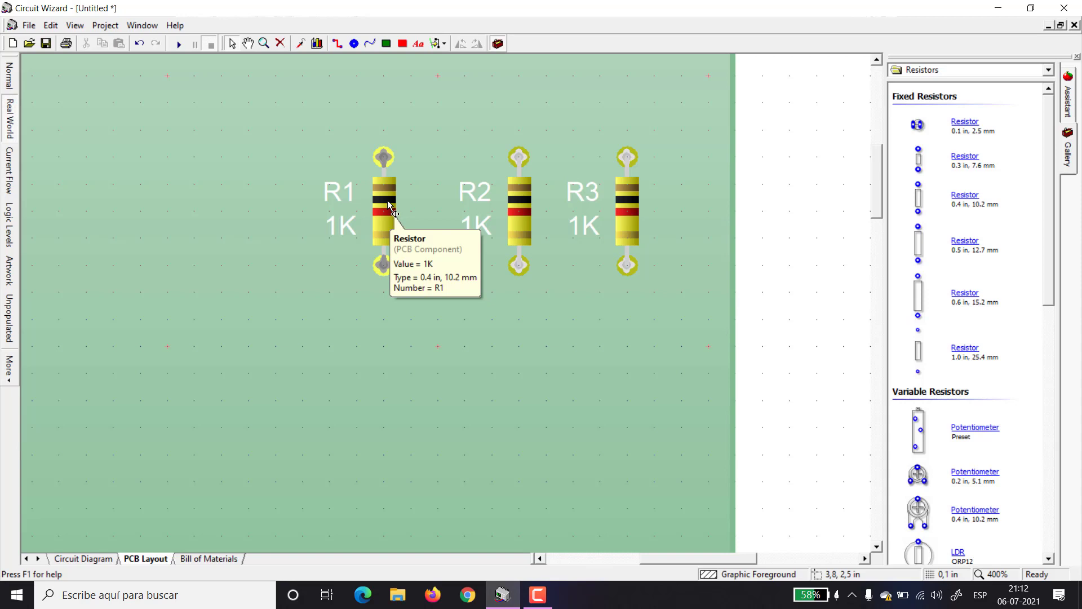
{"action": "double_click", "coordinate": [388, 201]}
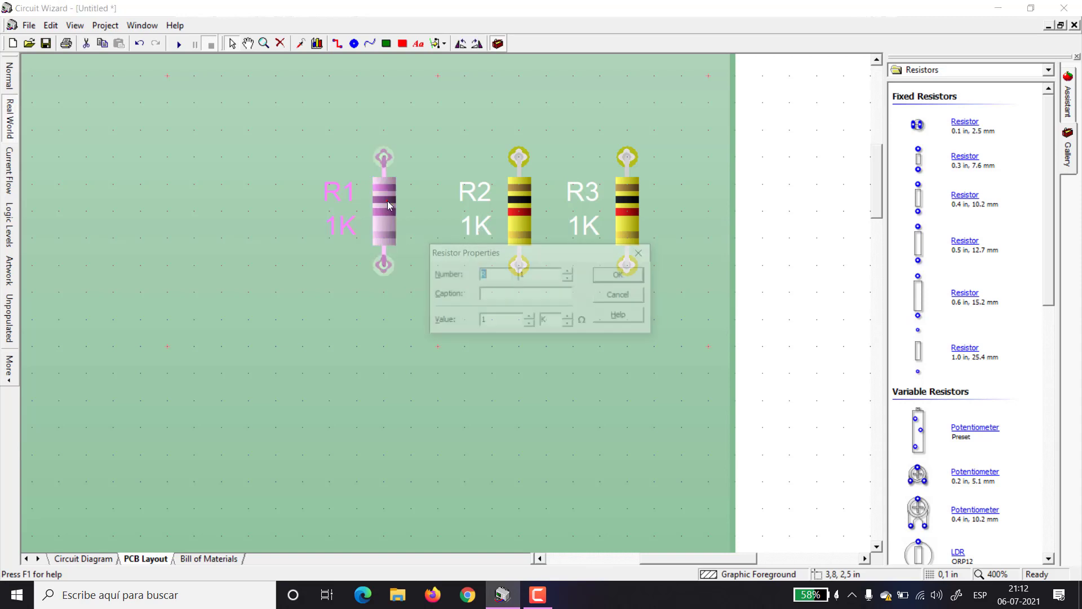
{"action": "left_click", "coordinate": [491, 321]}
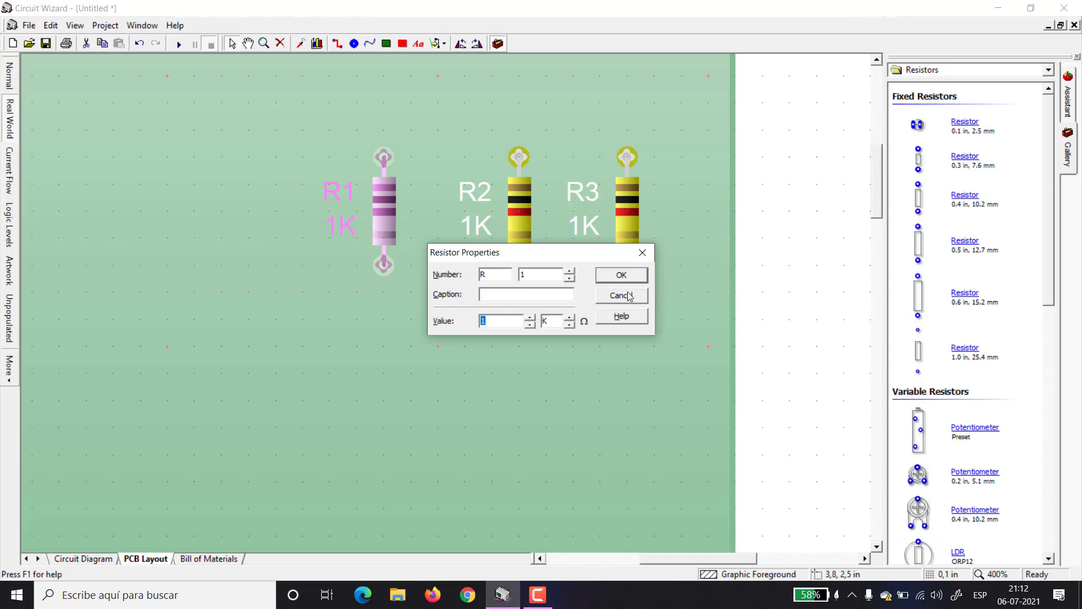
{"action": "type", "text": "1"}
{"action": "key", "text": "Return"}
{"action": "left_click", "coordinate": [767, 288]}
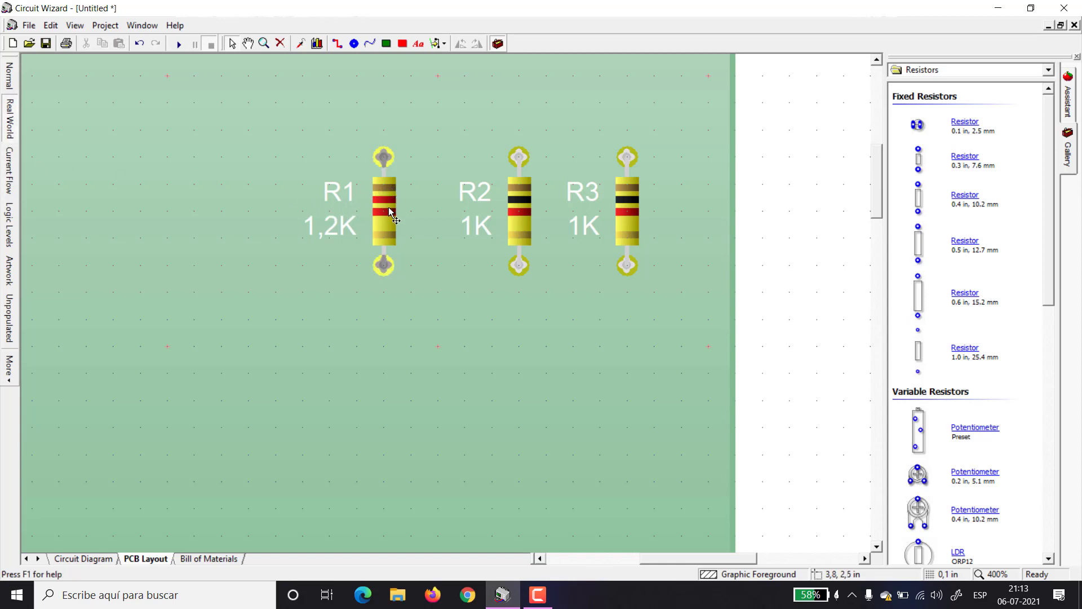
Set the values of resistors R2 and R3 to 1,2 K each.
{"action": "double_click", "coordinate": [524, 219]}
{"action": "left_click", "coordinate": [503, 321]}
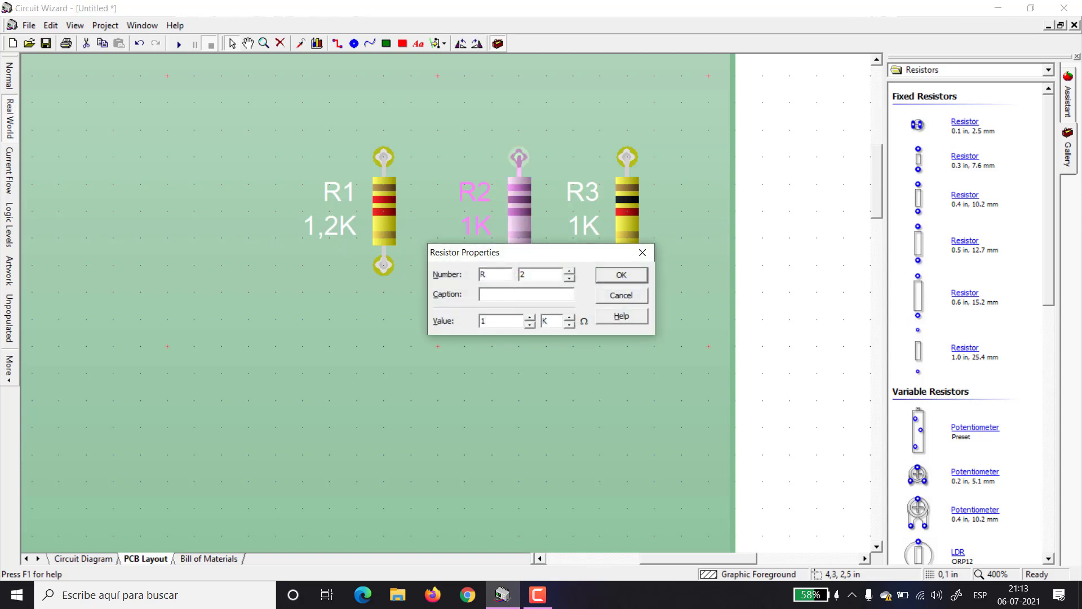
{"action": "type", "text": ",2"}
{"action": "key", "text": "Return"}
{"action": "double_click", "coordinate": [633, 205]}
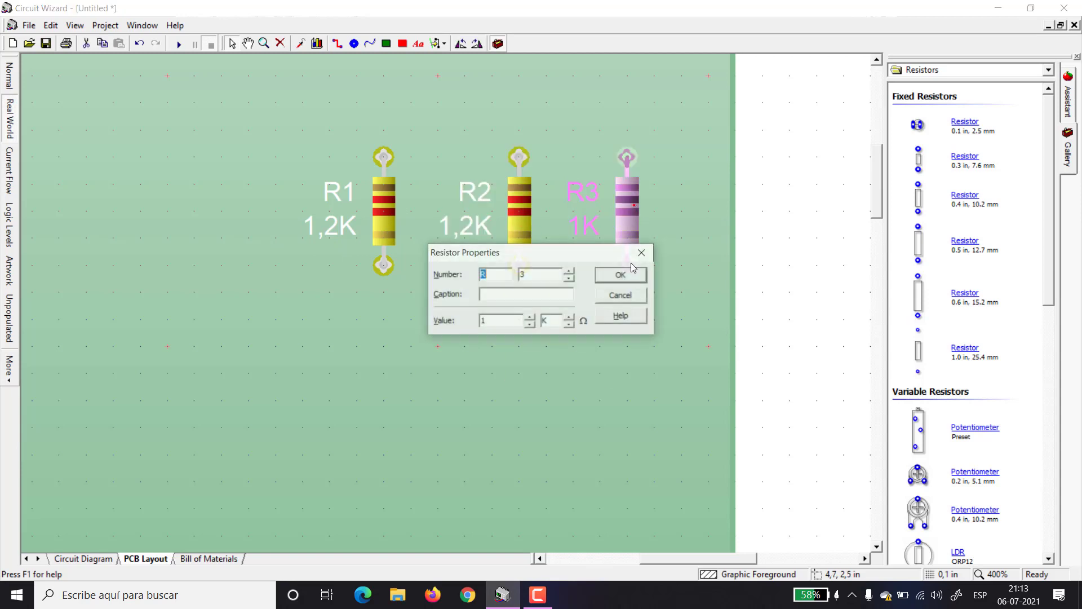
{"action": "left_click", "coordinate": [513, 323]}
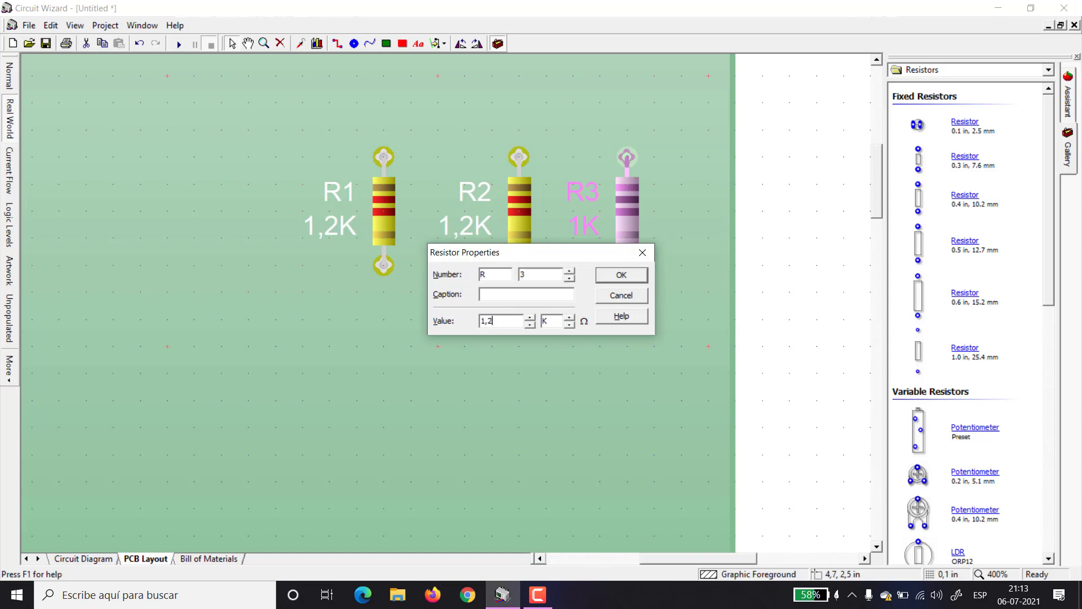
{"action": "key", "text": "Return"}
{"action": "left_click", "coordinate": [743, 314]}
Reposition R1, R2 and R3 slightly higher and further left on the board, spacing them evenly about 0.7 in apart.
{"action": "scroll", "coordinate": [769, 313], "scroll_direction": "down", "scroll_amount": 2}
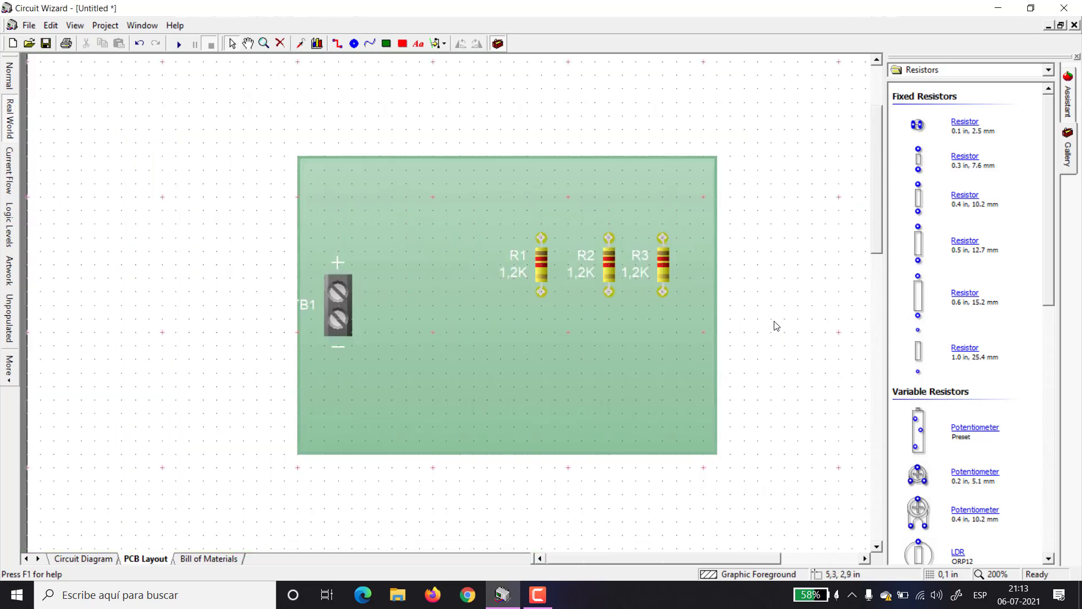
{"action": "left_click_drag", "start_coordinate": [539, 264], "coordinate": [443, 255]}
{"action": "left_click_drag", "start_coordinate": [614, 263], "coordinate": [546, 250]}
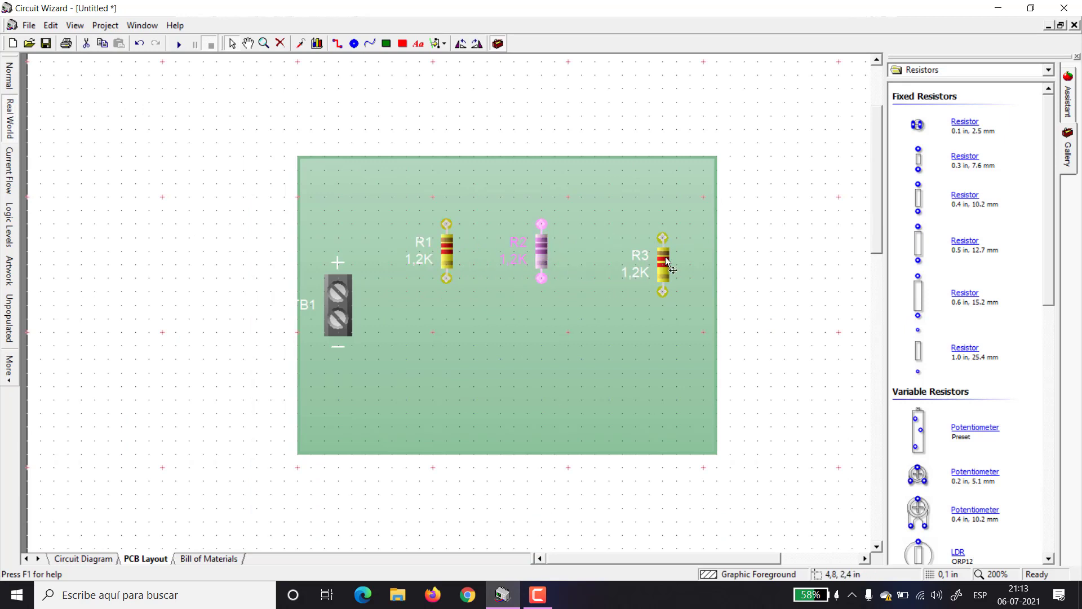
{"action": "left_click_drag", "start_coordinate": [660, 260], "coordinate": [628, 248]}
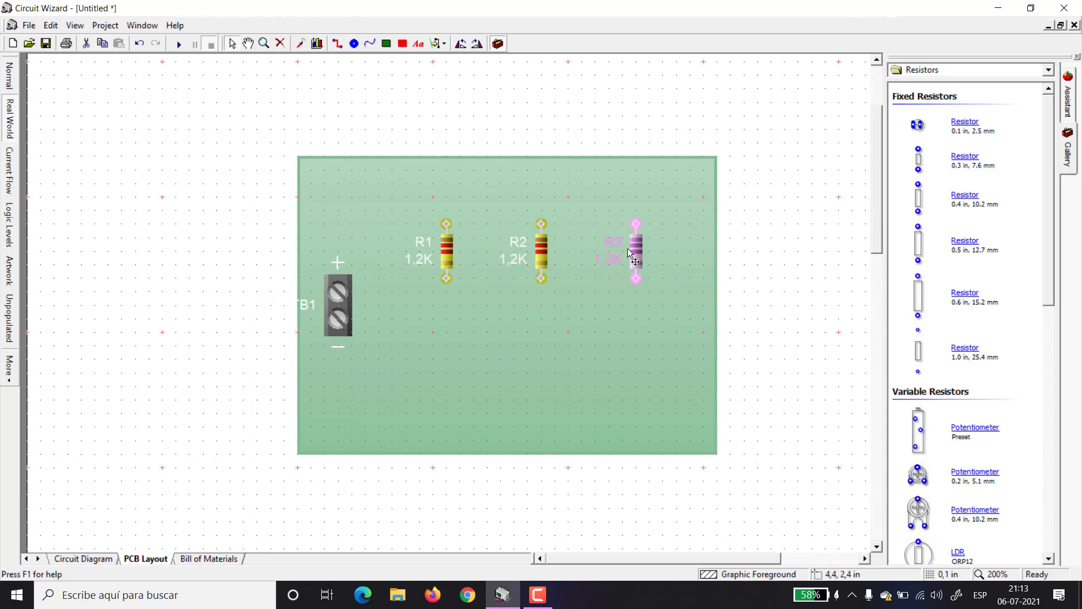
{"action": "left_click", "coordinate": [714, 249]}
{"action": "left_click", "coordinate": [855, 261]}
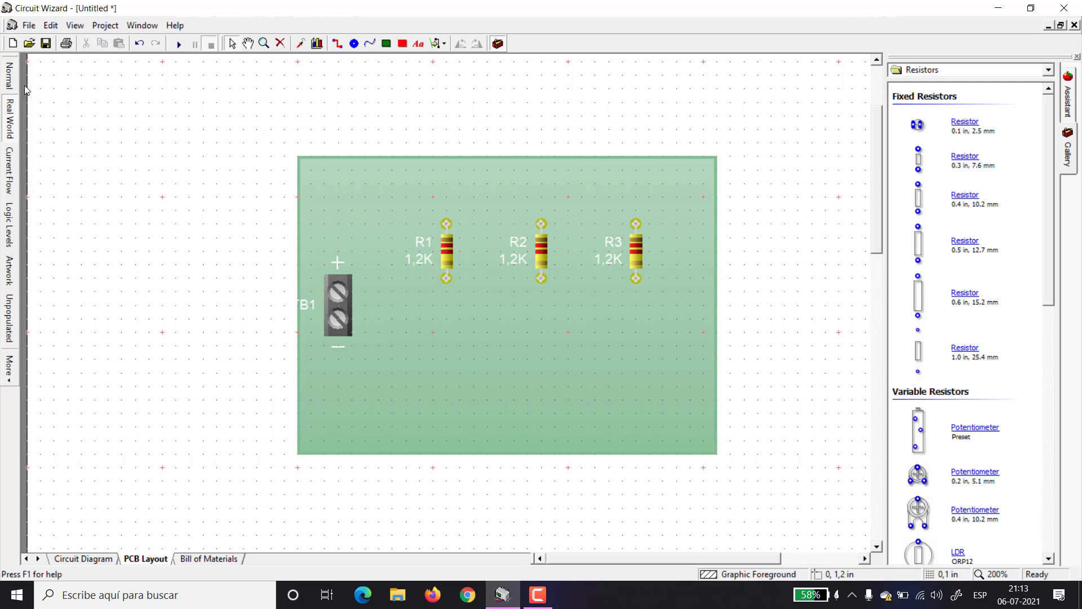
Show the board layout in Normal view at a closer zoom.
{"action": "left_click", "coordinate": [10, 78]}
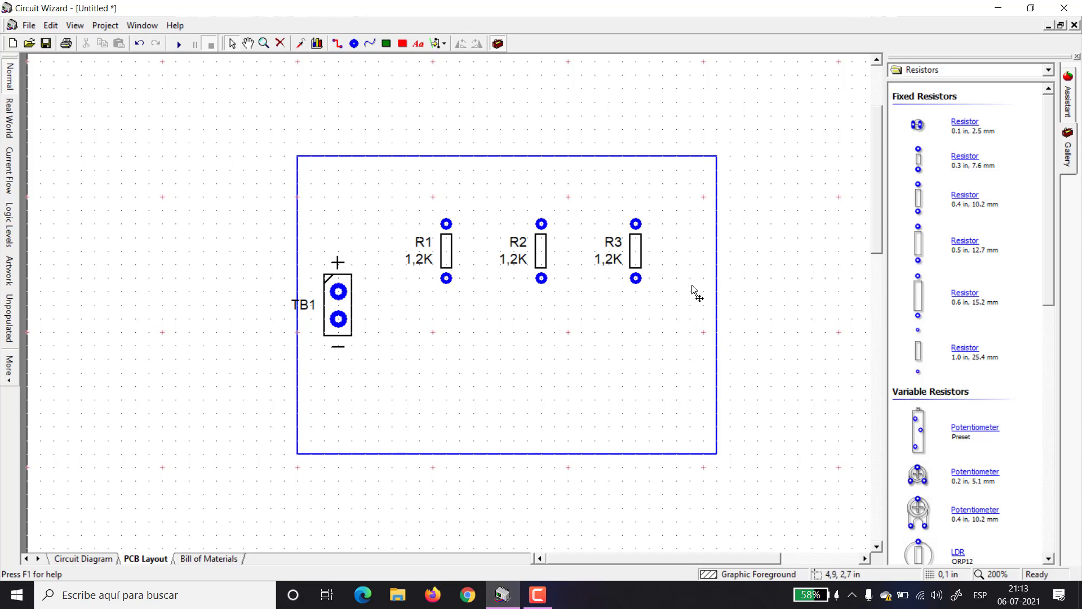
{"action": "scroll", "coordinate": [456, 248], "scroll_direction": "up", "scroll_amount": 1}
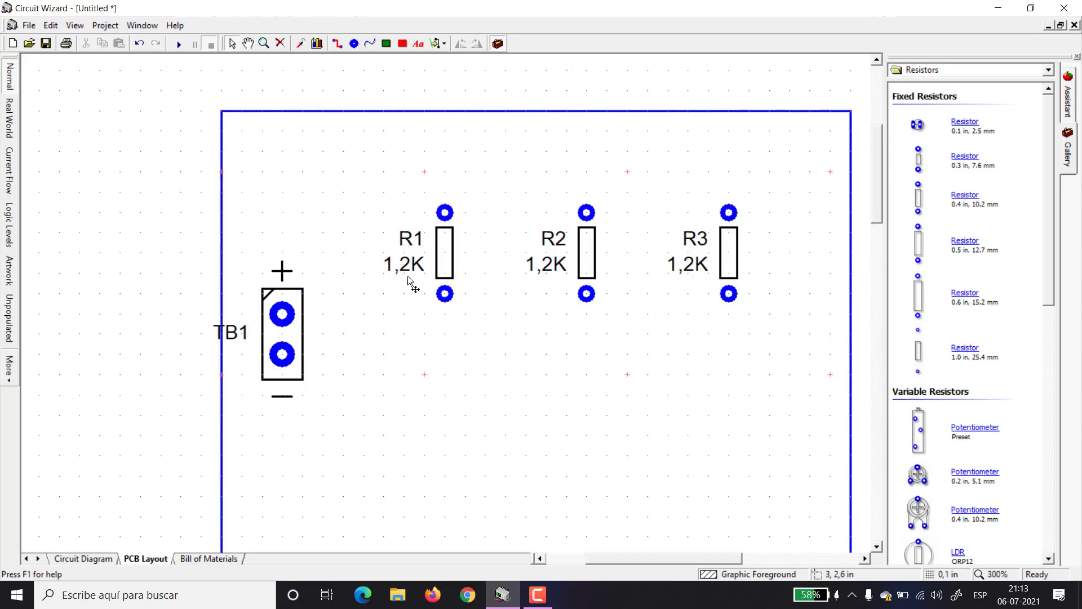
{"action": "left_click_drag", "start_coordinate": [163, 243], "coordinate": [94, 244]}
Place a red, a yellow and a green 8 mm LED in a row below R1, R2 and R3, and show the Real World view.
{"action": "left_click", "coordinate": [1047, 70]}
{"action": "left_click_drag", "start_coordinate": [1050, 165], "coordinate": [1047, 203]}
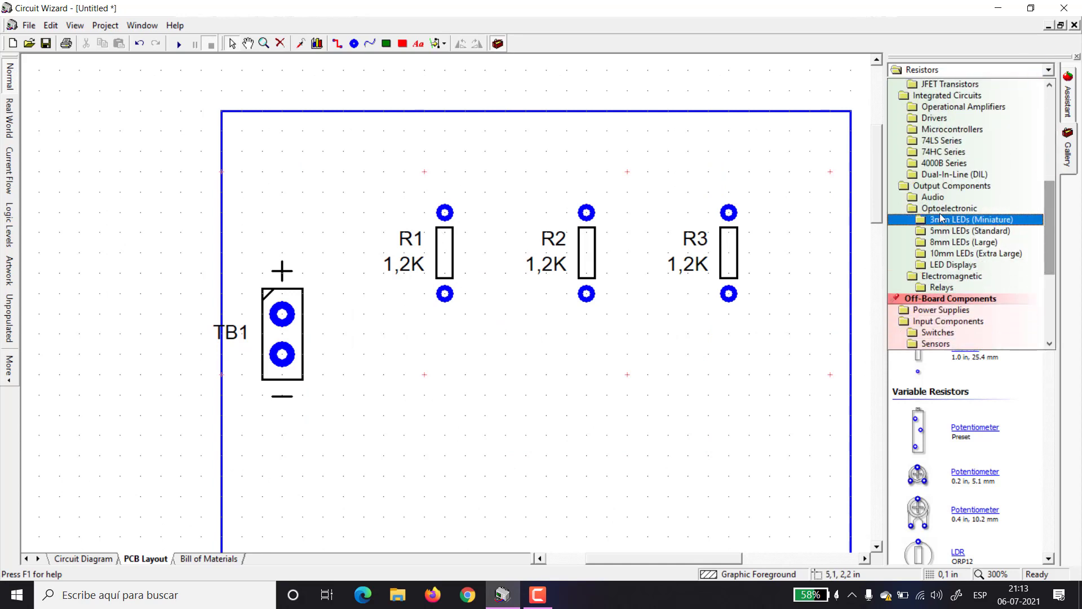
{"action": "left_click", "coordinate": [944, 241]}
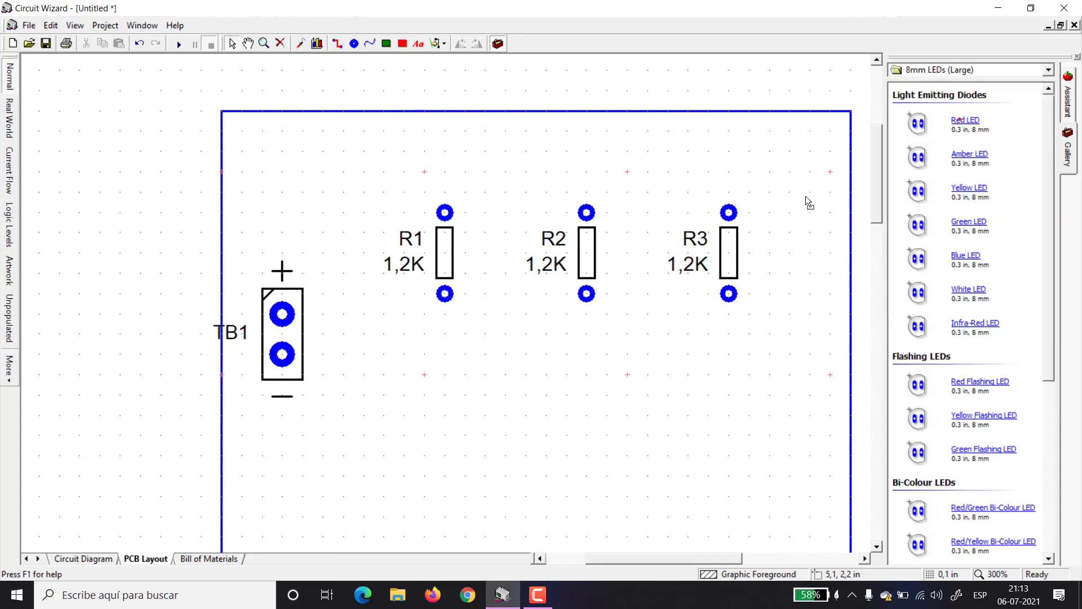
{"action": "left_click_drag", "start_coordinate": [806, 195], "coordinate": [446, 408]}
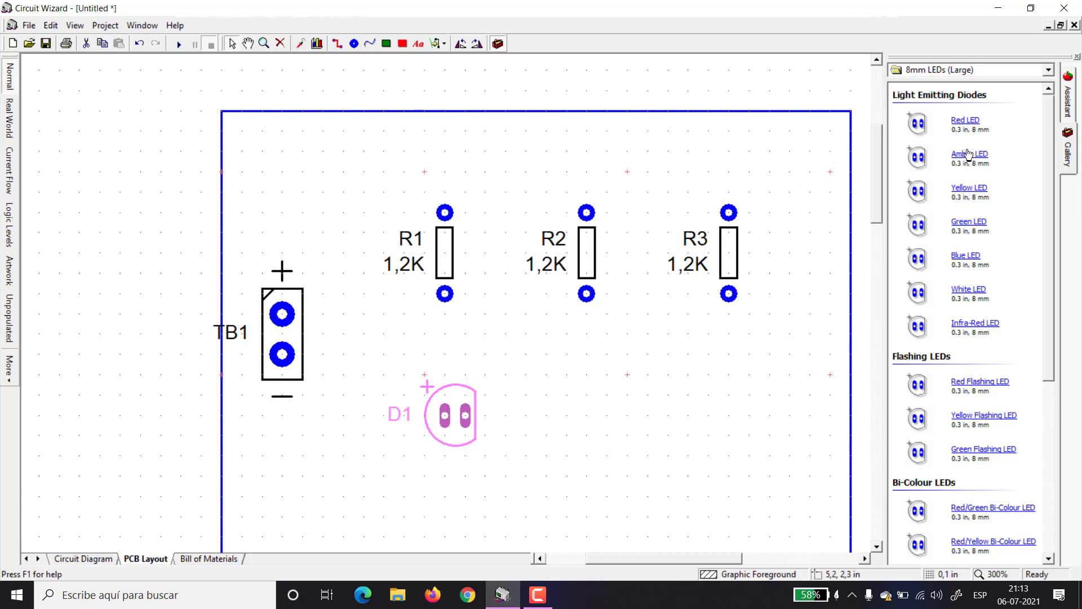
{"action": "left_click_drag", "start_coordinate": [971, 192], "coordinate": [567, 408]}
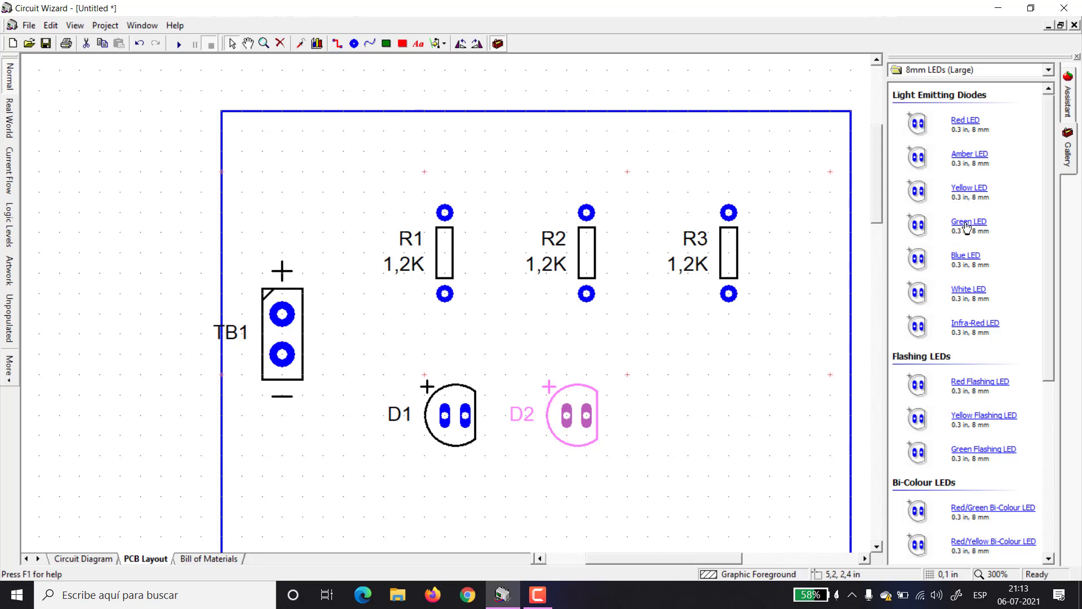
{"action": "left_click_drag", "start_coordinate": [967, 227], "coordinate": [727, 424]}
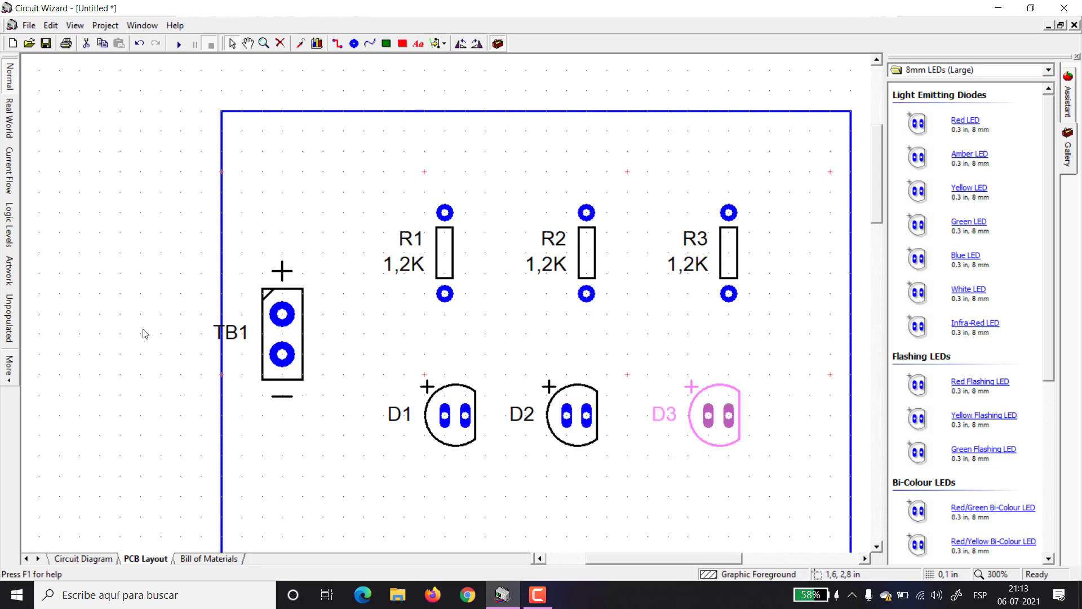
{"action": "left_click", "coordinate": [160, 292]}
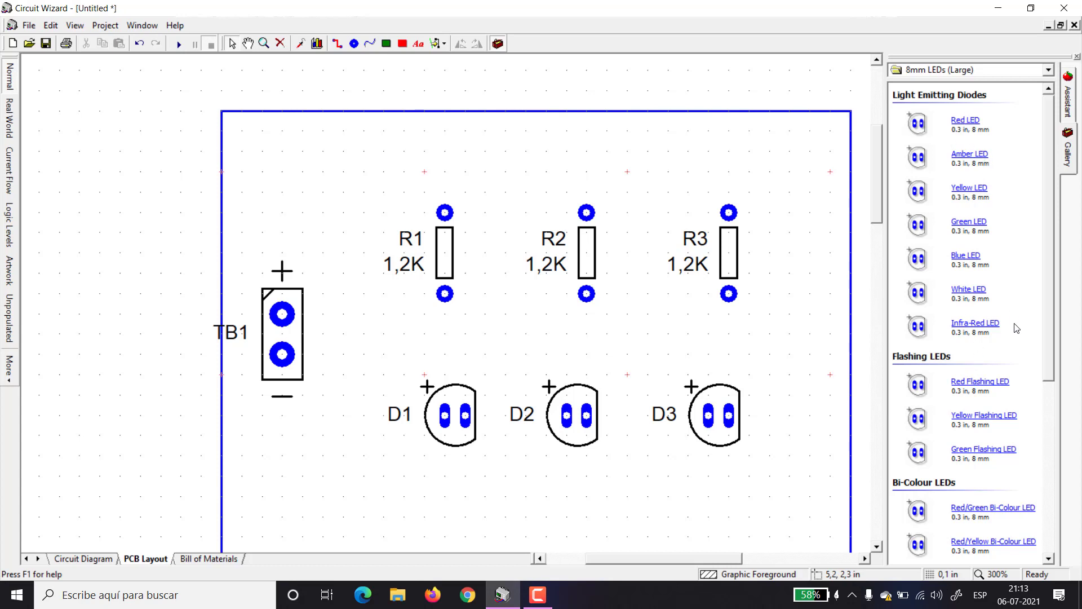
{"action": "scroll", "coordinate": [1024, 264], "scroll_direction": "down", "scroll_amount": 1}
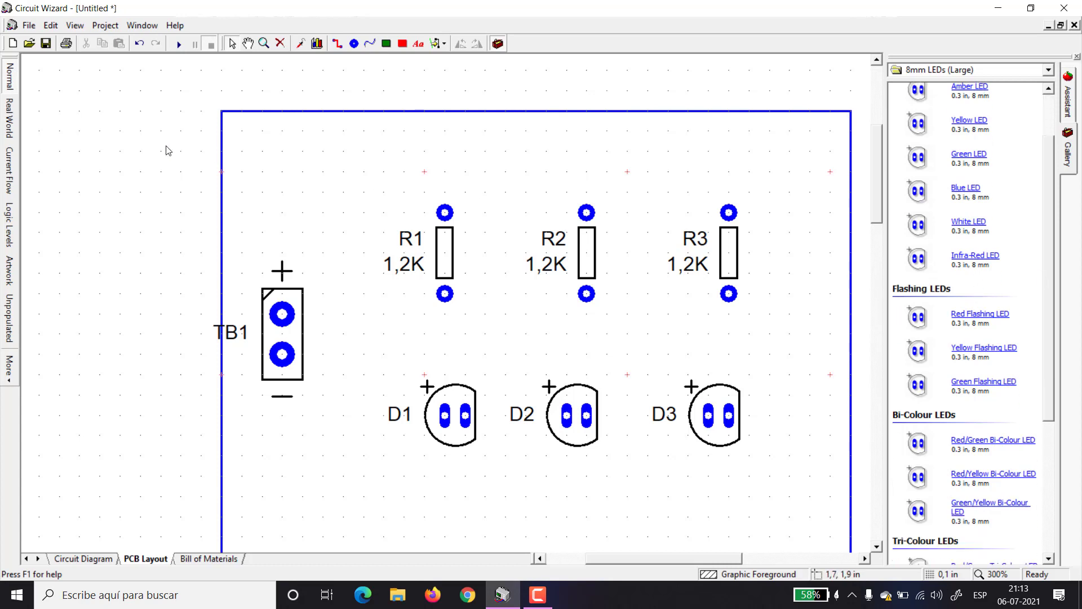
{"action": "left_click", "coordinate": [9, 118]}
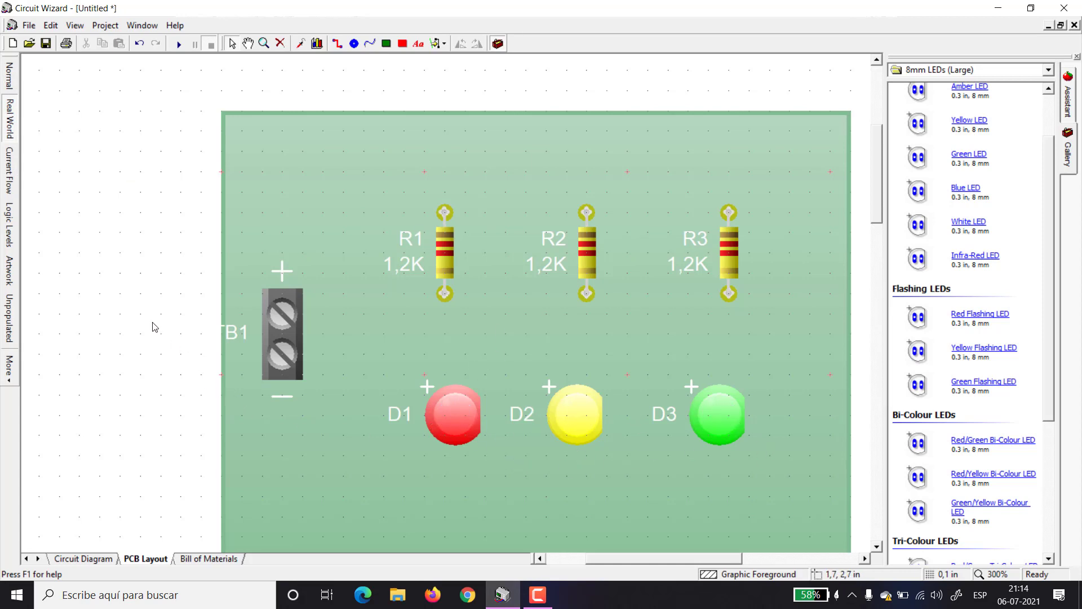
{"action": "left_click", "coordinate": [445, 433]}
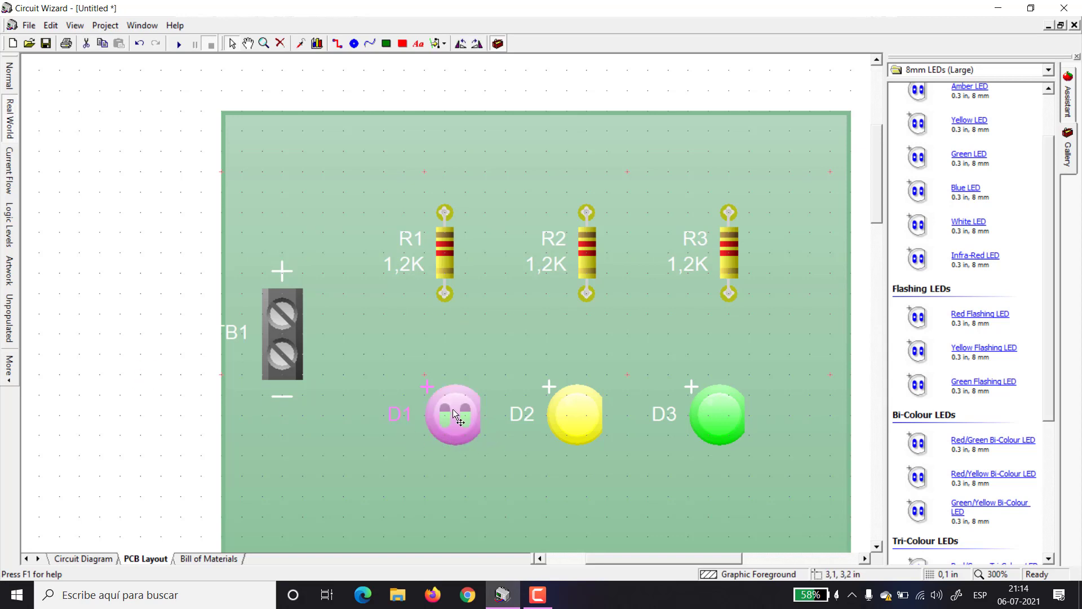
{"action": "left_click", "coordinate": [468, 48]}
{"action": "left_click", "coordinate": [467, 49]}
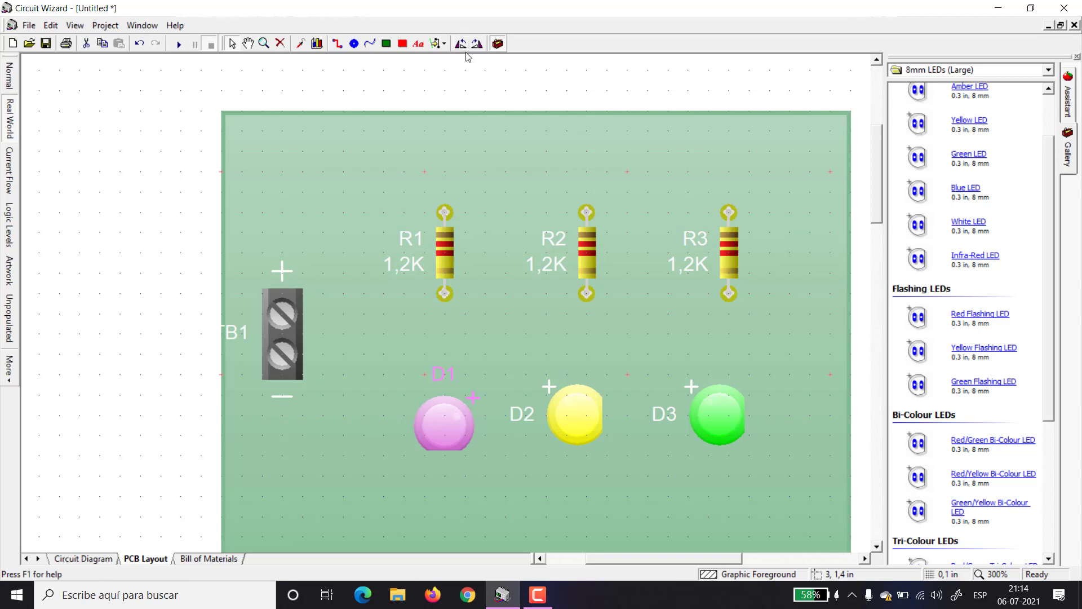
{"action": "left_click", "coordinate": [466, 52]}
{"action": "left_click", "coordinate": [466, 53]}
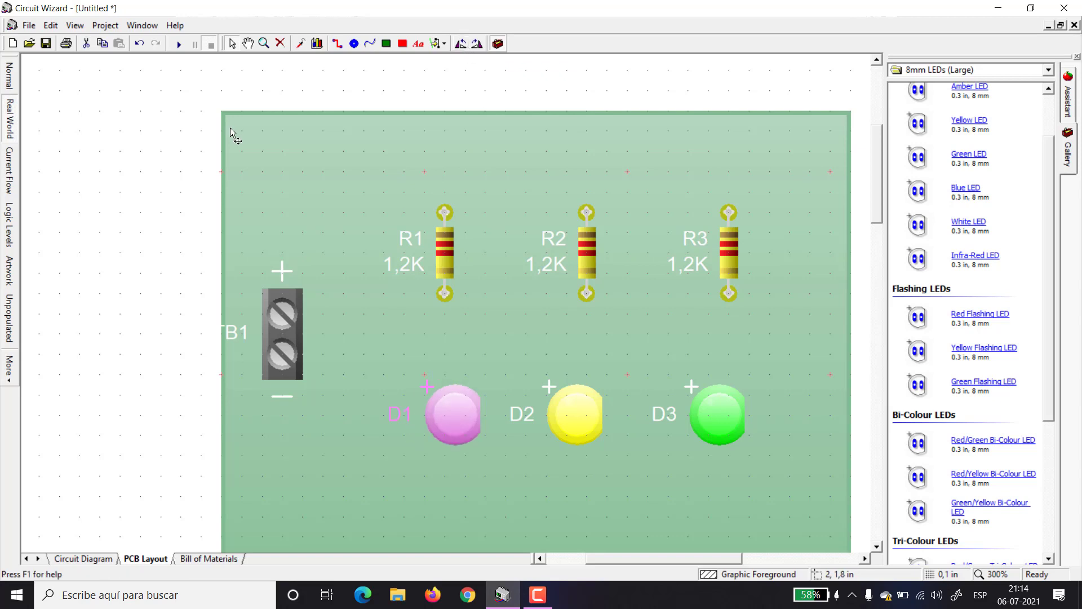
Rotate LEDs D1, D2 and D3 each 90° clockwise so their flat sides face the board's lower edge.
{"action": "left_click", "coordinate": [168, 189]}
{"action": "left_click", "coordinate": [455, 427]}
{"action": "key", "text": "ctrl+r"}
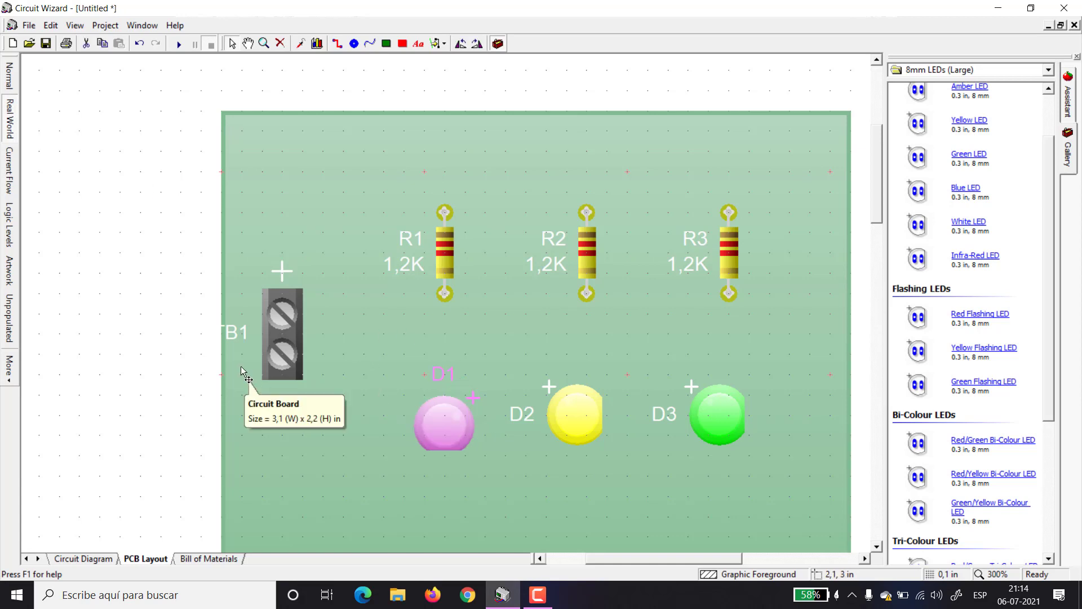
{"action": "left_click", "coordinate": [586, 422]}
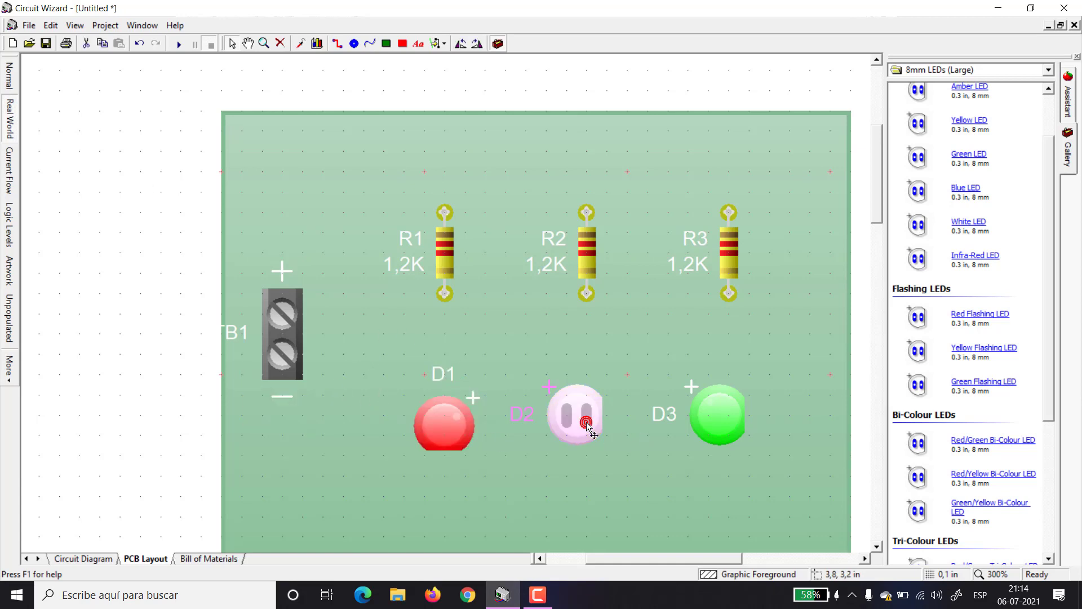
{"action": "key", "text": "ctrl+r"}
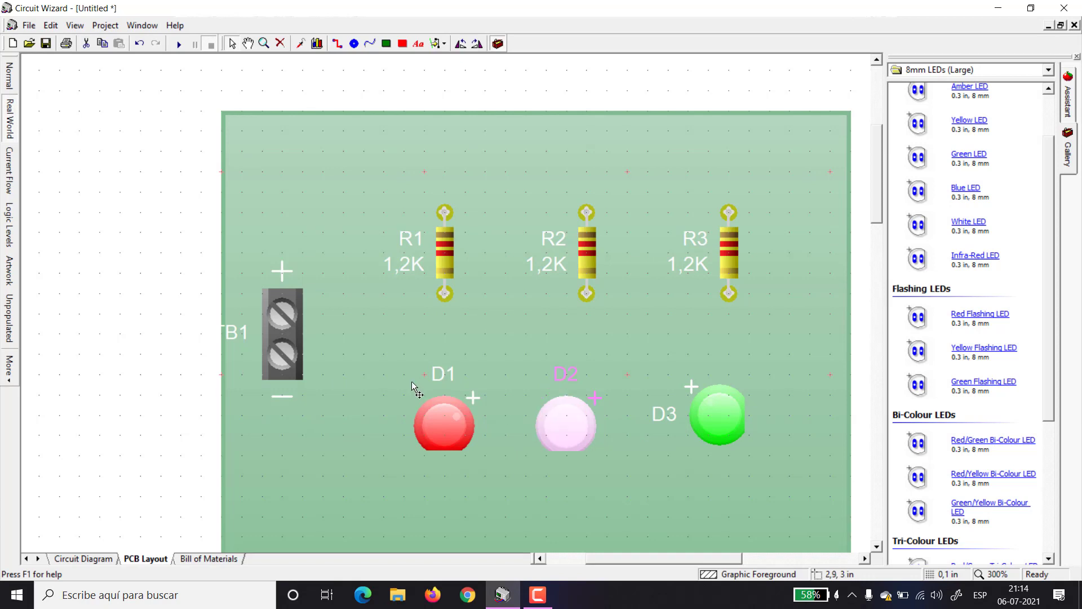
{"action": "left_click", "coordinate": [726, 431]}
{"action": "key", "text": "ctrl+r"}
{"action": "left_click", "coordinate": [162, 454]}
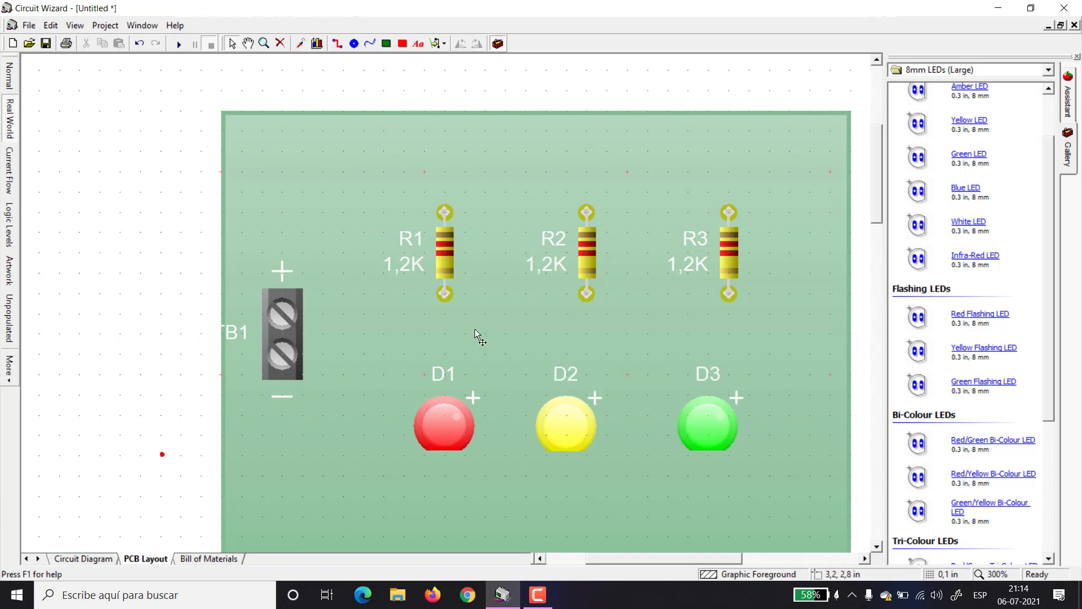
Move D1, D2 and D3 down about 0,1 in, aligning each LED directly beneath R1, R2 and R3.
{"action": "scroll", "coordinate": [474, 330], "scroll_direction": "down", "scroll_amount": 1}
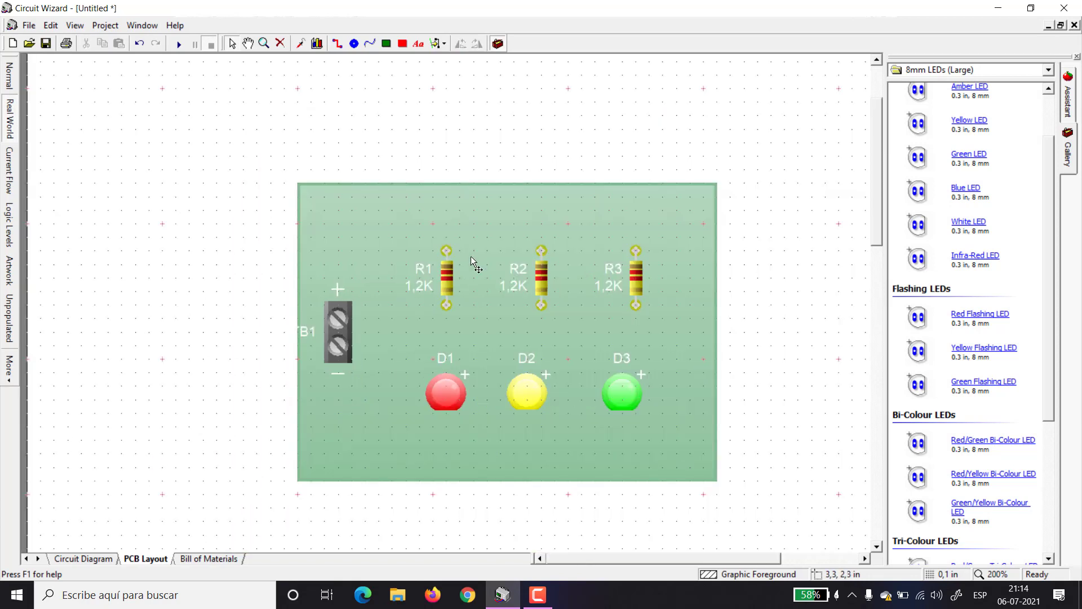
{"action": "left_click", "coordinate": [456, 401]}
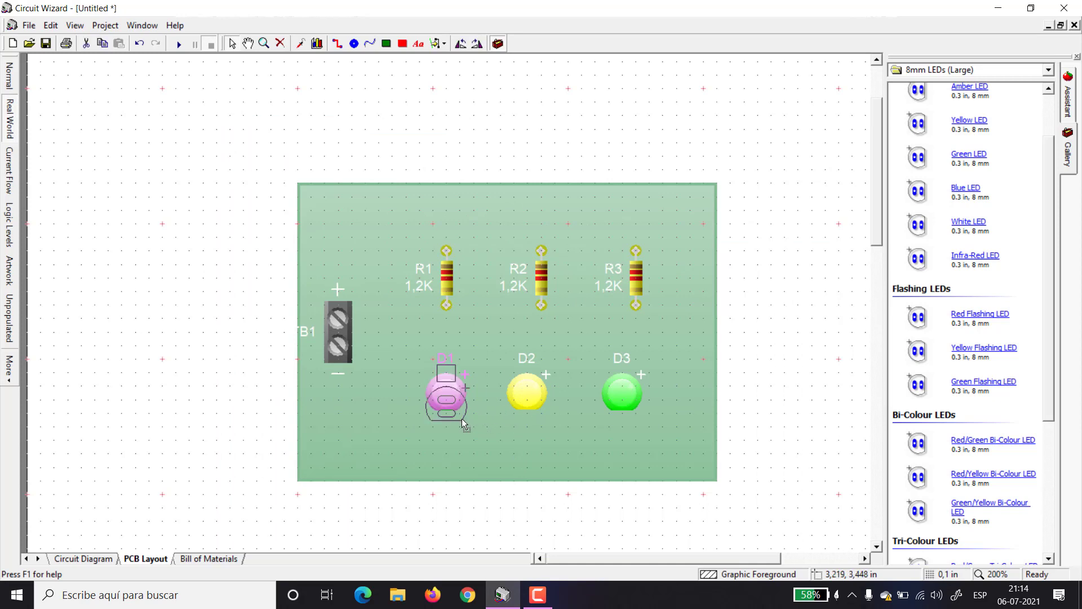
{"action": "mouse_move", "coordinate": [540, 410]}
{"action": "left_mouse_down"}
{"action": "mouse_move", "coordinate": [553, 404]}
{"action": "mouse_move", "coordinate": [556, 419]}
{"action": "left_mouse_up"}
{"action": "left_click_drag", "start_coordinate": [620, 402], "coordinate": [638, 411]}
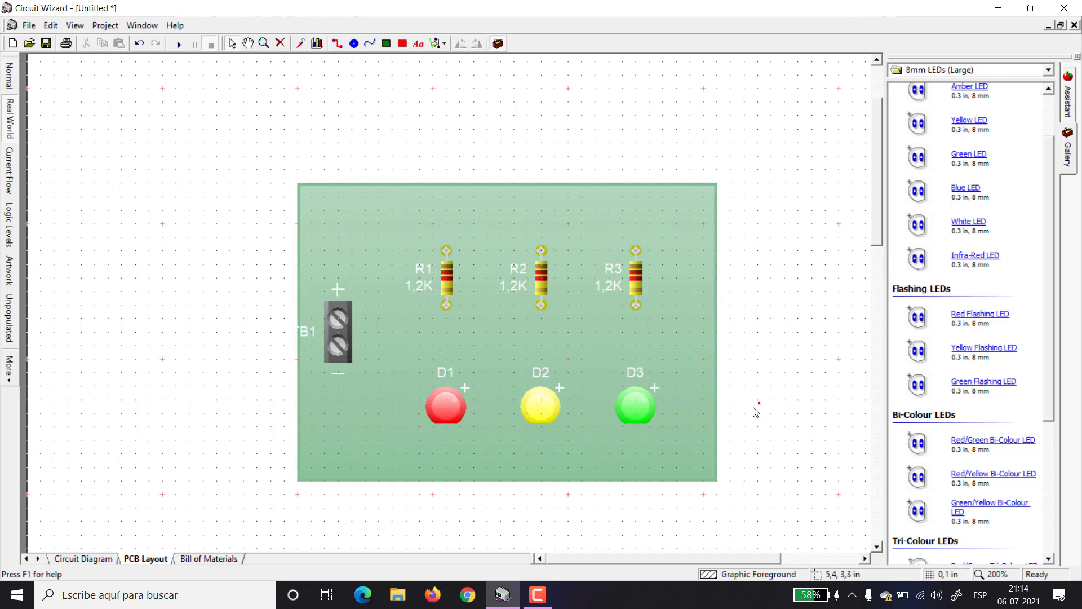
{"action": "scroll", "coordinate": [563, 410], "scroll_direction": "up", "scroll_amount": 1}
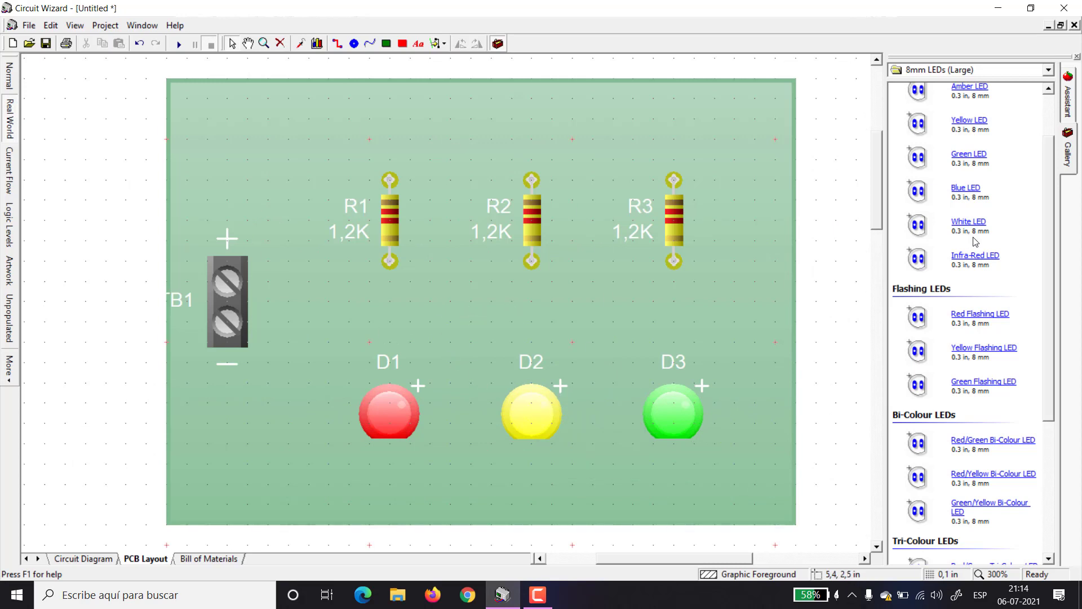
Show the board layout in Normal view and set the grid spacing to 0,05 in.
{"action": "left_click", "coordinate": [9, 84]}
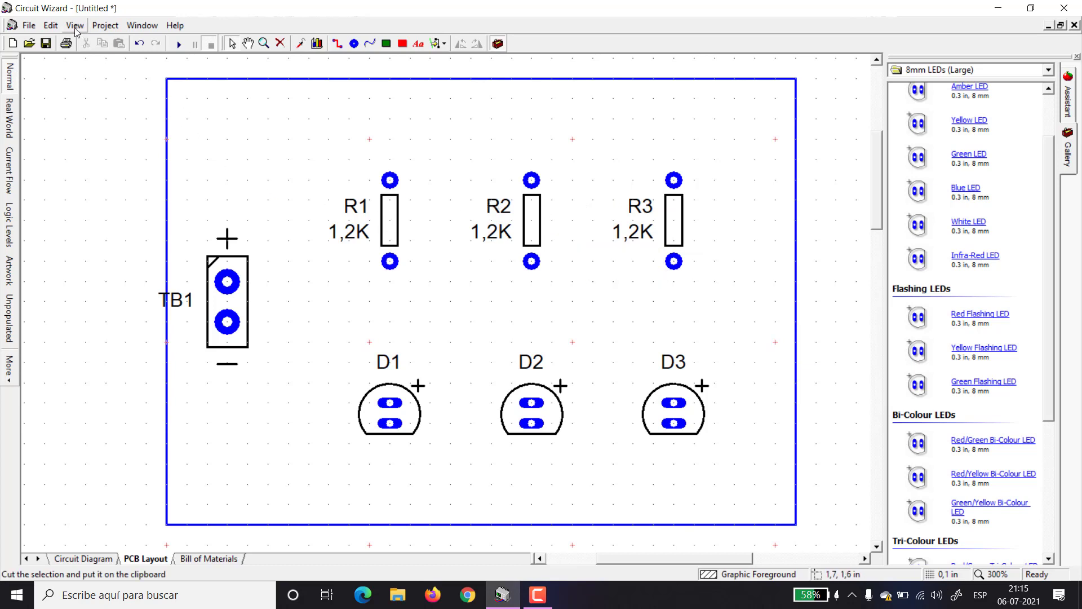
{"action": "left_click", "coordinate": [58, 27]}
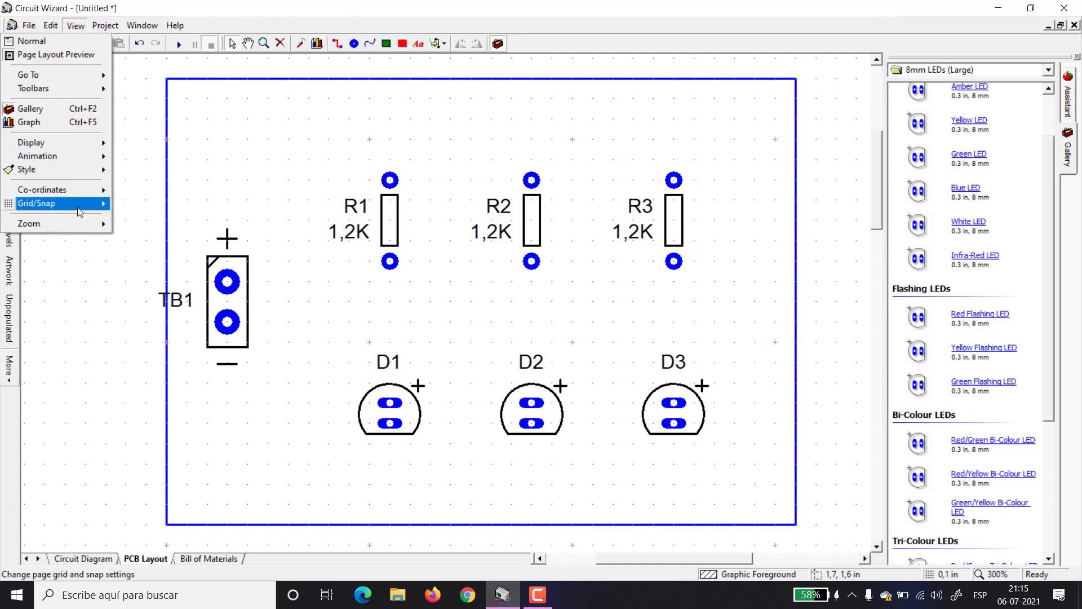
{"action": "mouse_move", "coordinate": [79, 211]}
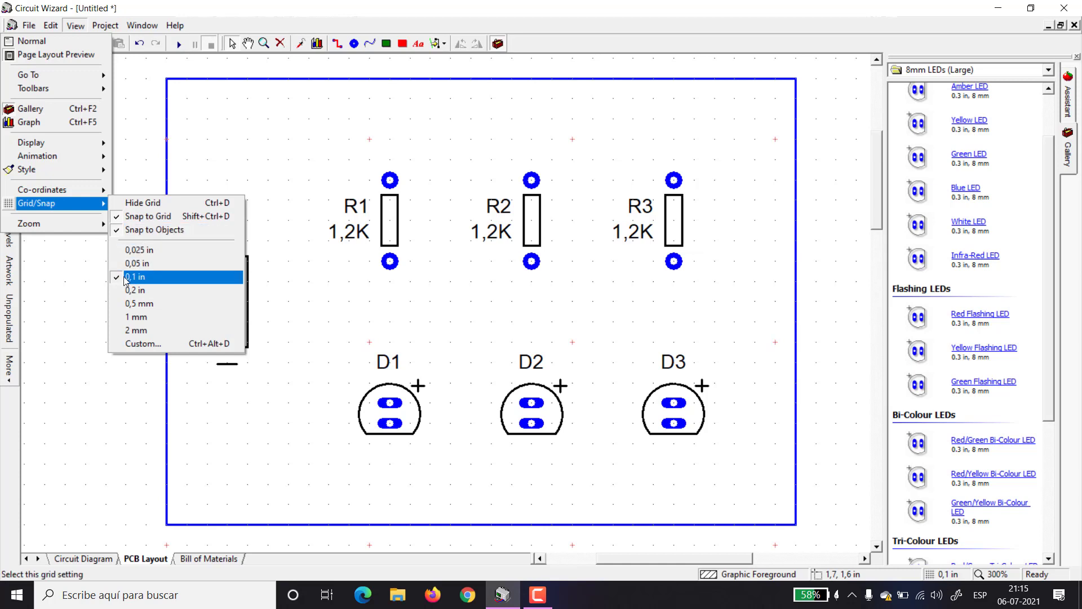
{"action": "left_click", "coordinate": [163, 269]}
{"action": "scroll", "coordinate": [384, 283], "scroll_direction": "up", "scroll_amount": 2}
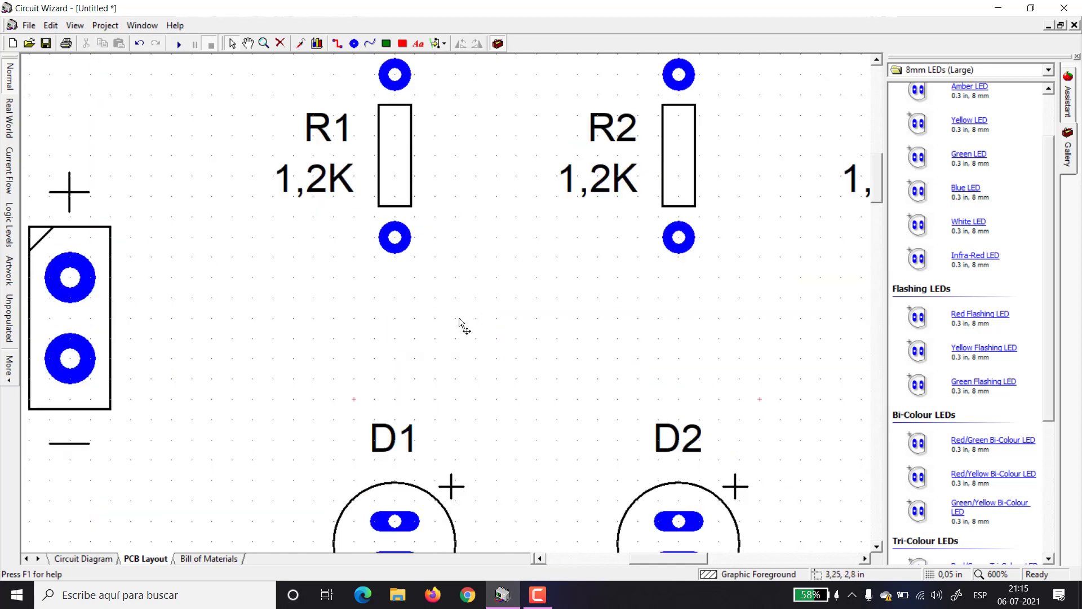
{"action": "scroll", "coordinate": [459, 317], "scroll_direction": "down", "scroll_amount": 1}
{"action": "scroll", "coordinate": [459, 317], "scroll_direction": "down", "scroll_amount": 1}
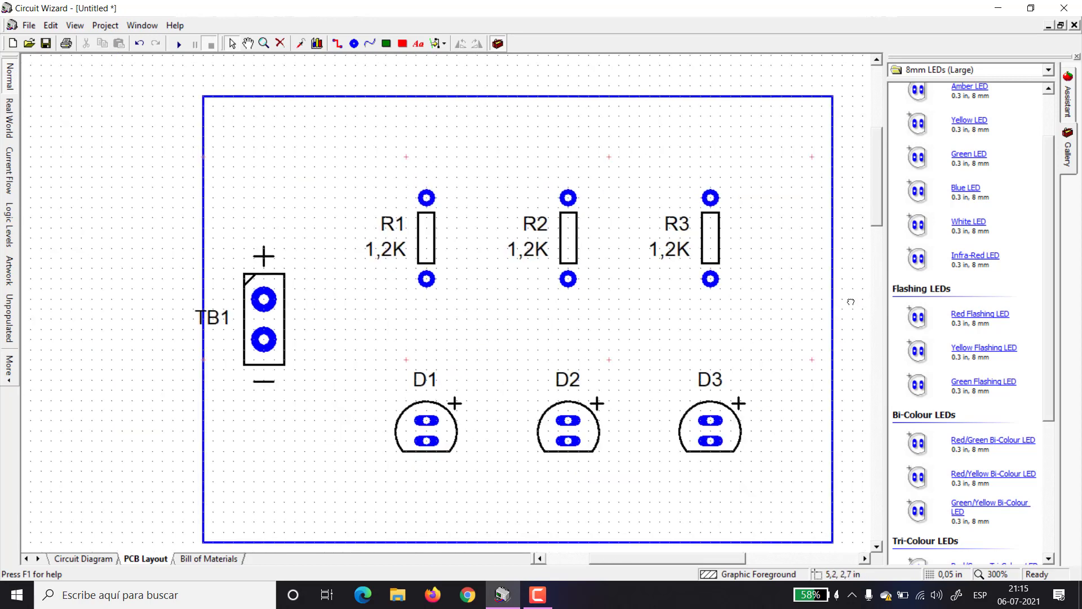
{"action": "left_click_drag", "start_coordinate": [850, 299], "coordinate": [767, 297]}
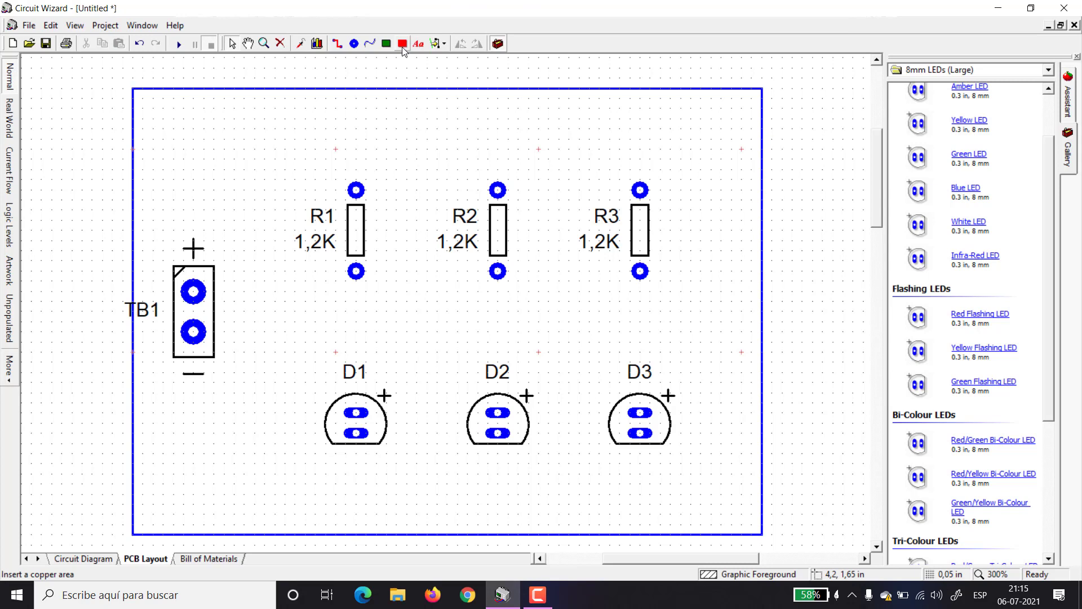
Route a copper track from TB1's plus pad, above R1 and R2 with angled corners, to the upper pad of R3.
{"action": "left_click", "coordinate": [338, 44]}
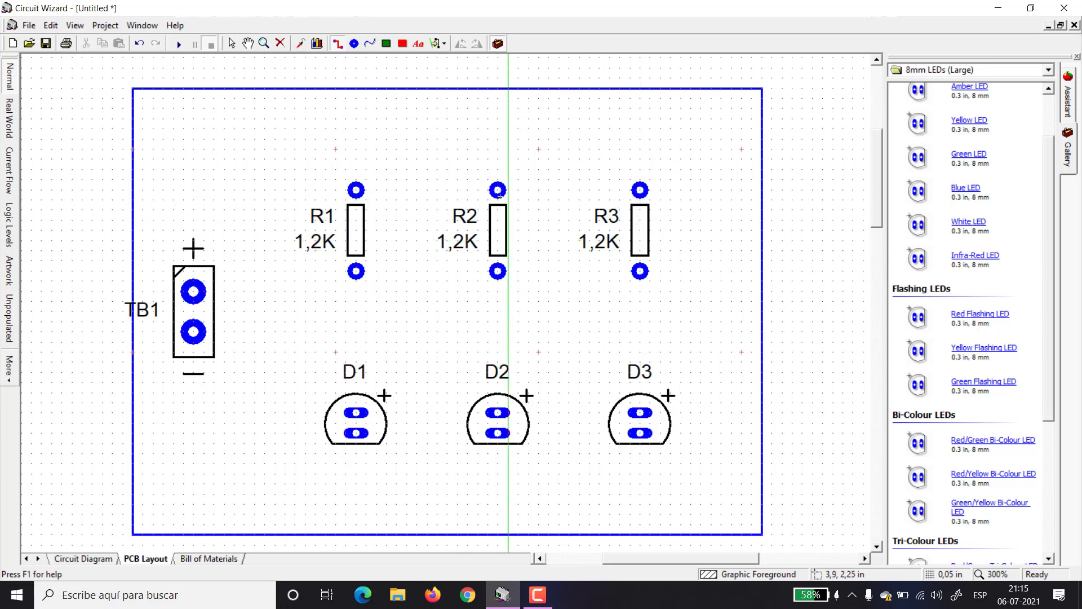
{"action": "left_click", "coordinate": [192, 291]}
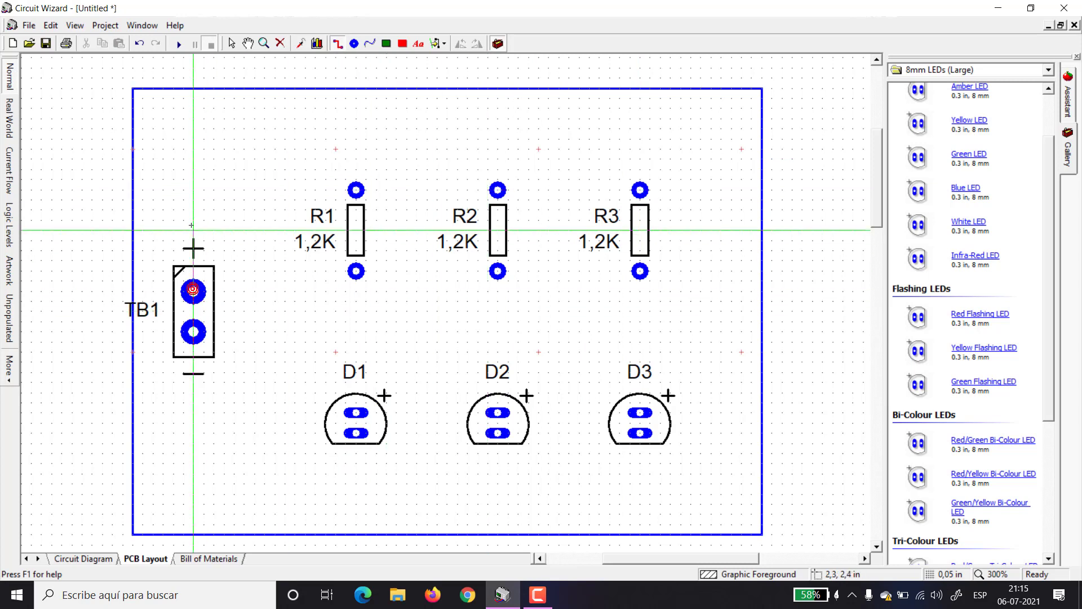
{"action": "left_click", "coordinate": [193, 169]}
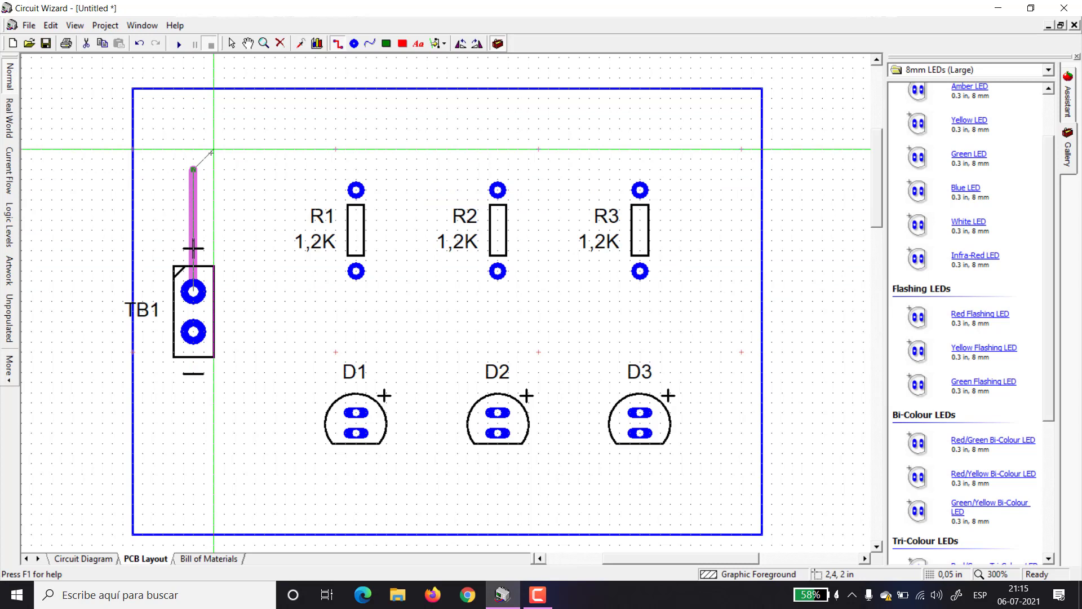
{"action": "left_click", "coordinate": [224, 139]}
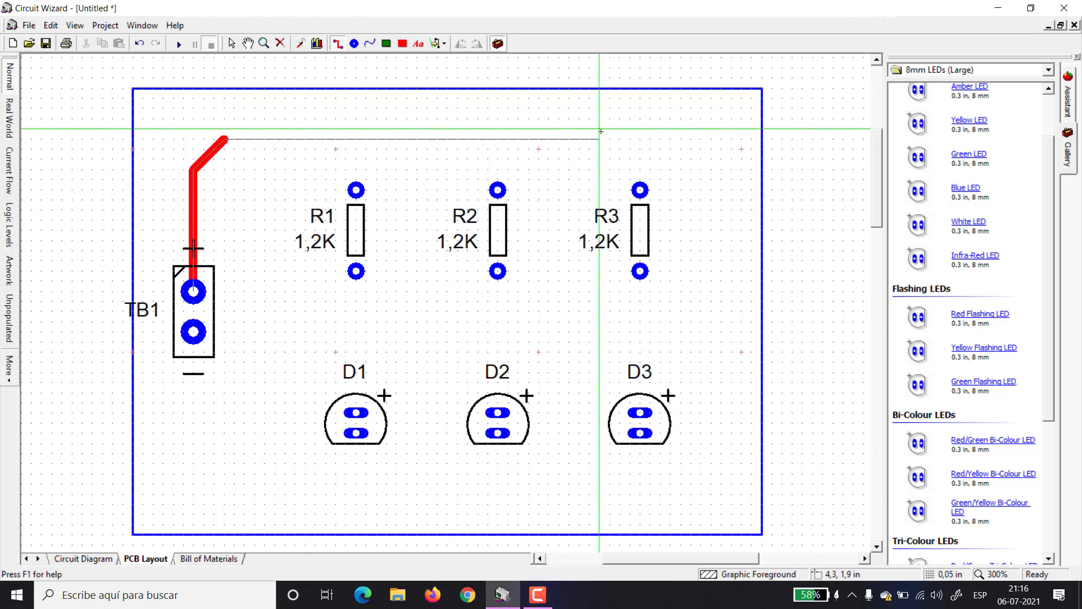
{"action": "left_click", "coordinate": [621, 137]}
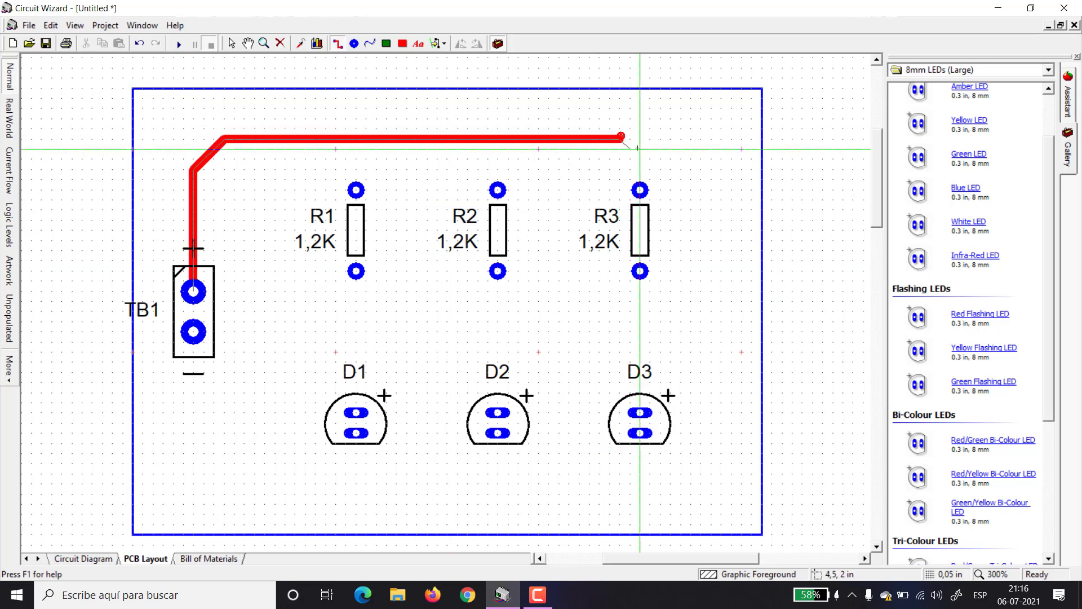
{"action": "left_click", "coordinate": [640, 159]}
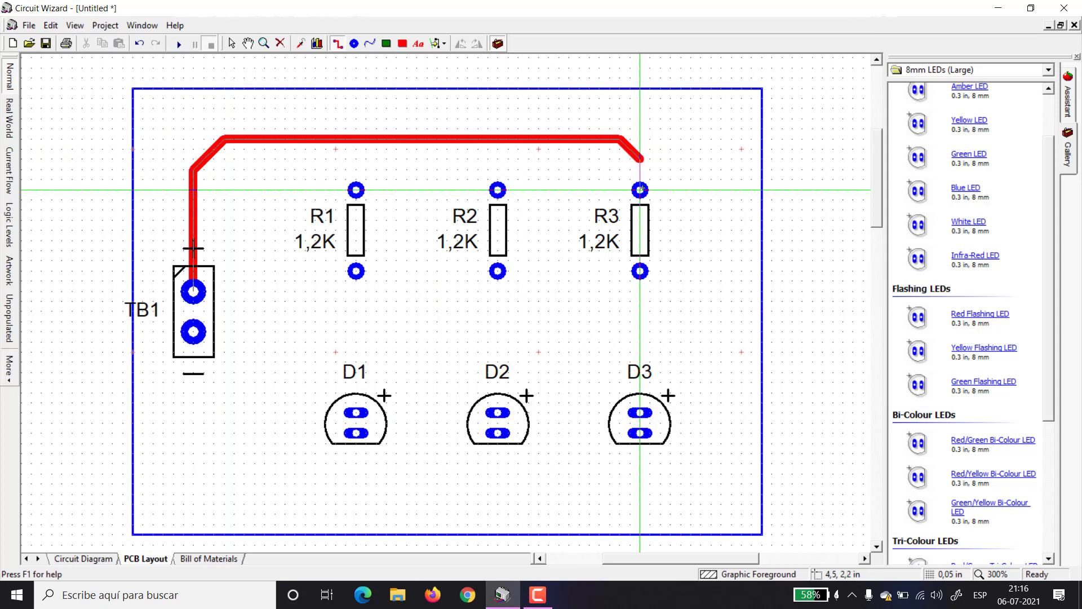
{"action": "left_click", "coordinate": [640, 190]}
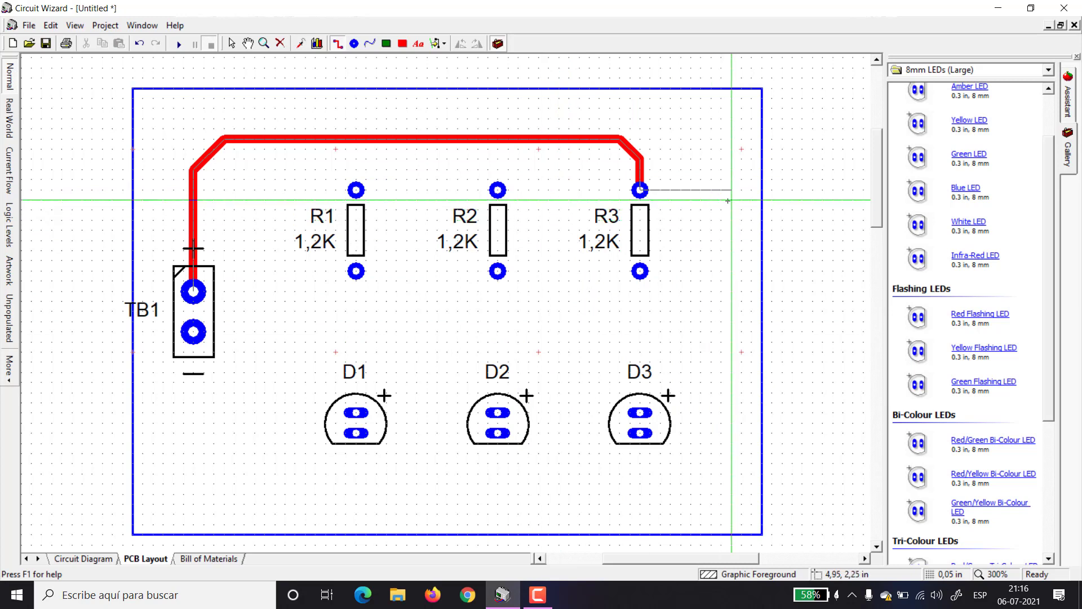
Extend the track from R3's upper pad around R3's right side with right-angle corners, ending it just below and right of R2.
{"action": "left_click", "coordinate": [731, 181]}
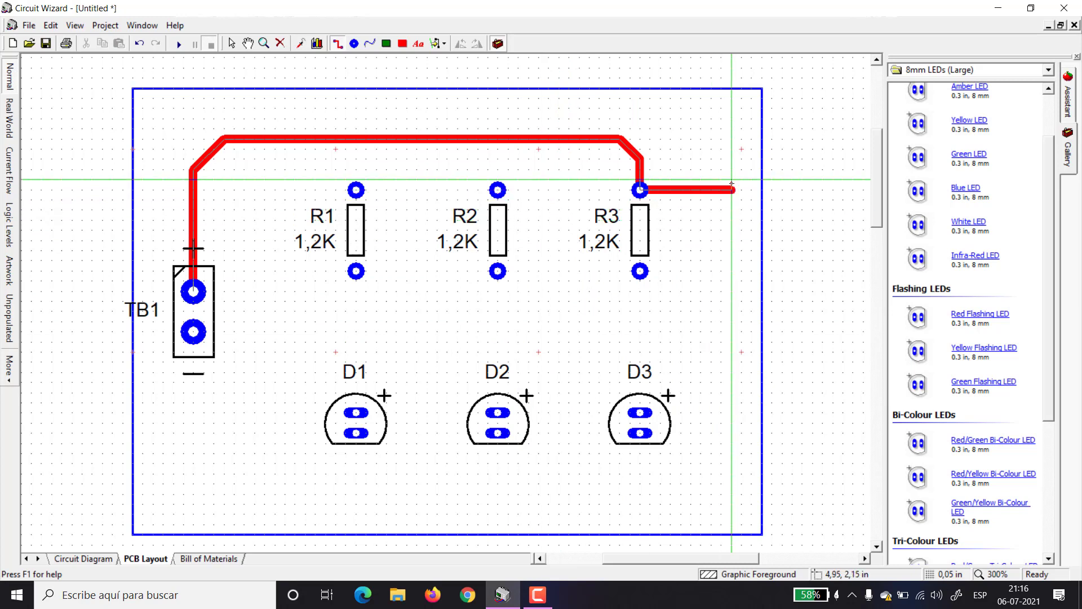
{"action": "left_click", "coordinate": [730, 282]}
{"action": "left_click", "coordinate": [528, 280]}
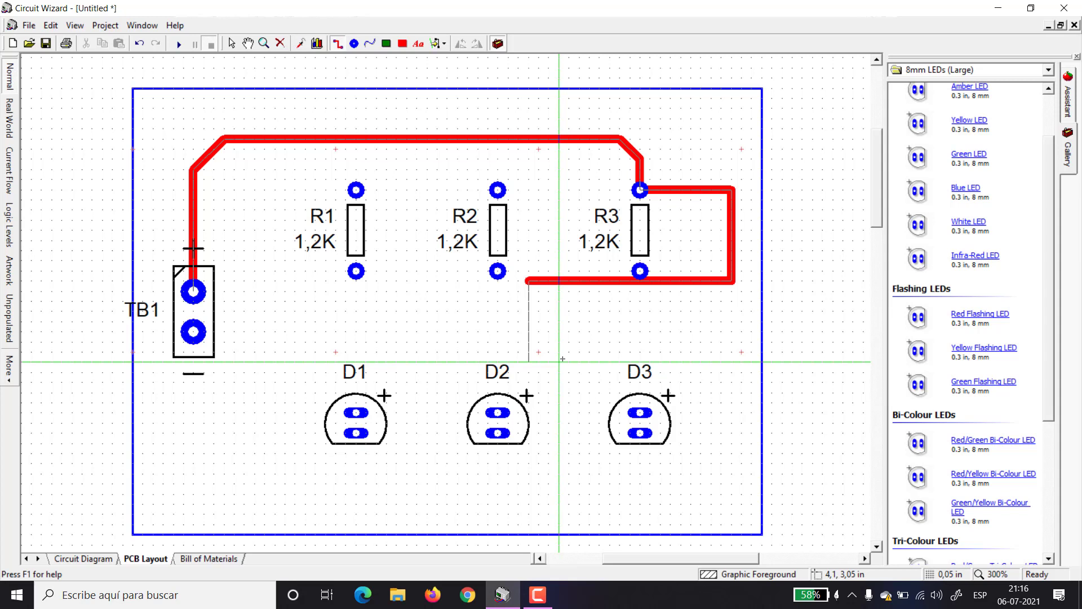
{"action": "right_click", "coordinate": [678, 355]}
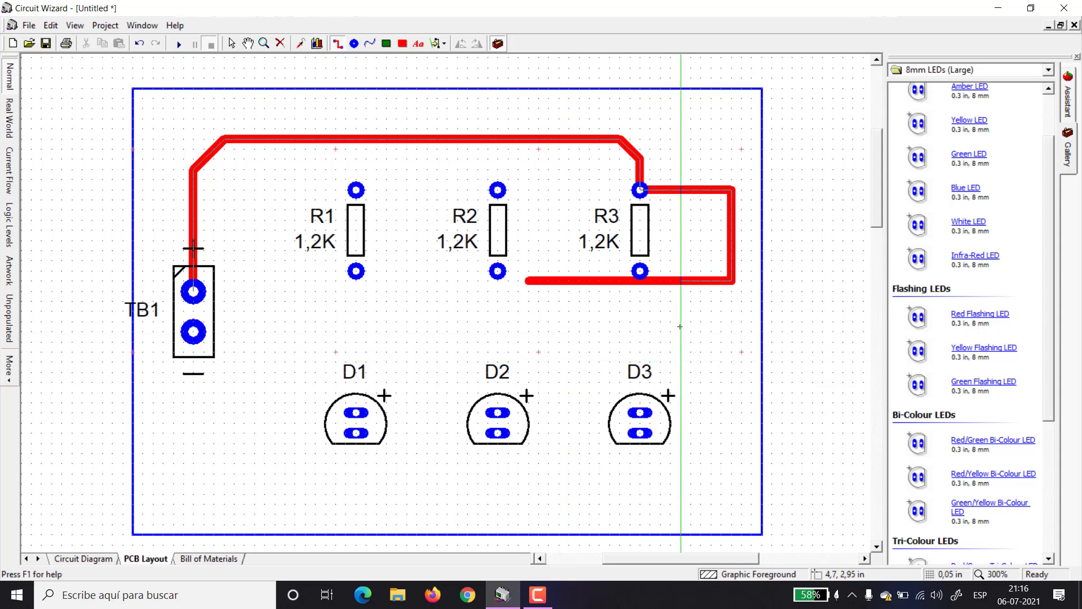
End the track just below R2 and undo the whole copper track drawn from TB1's plus pad.
{"action": "left_click", "coordinate": [527, 281]}
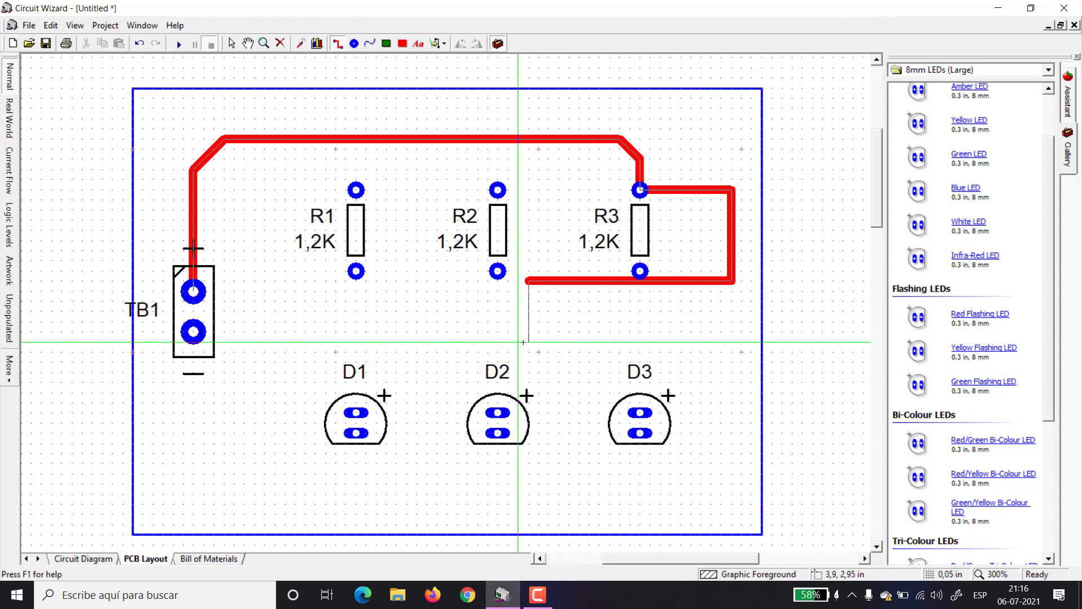
{"action": "right_click", "coordinate": [658, 410]}
{"action": "key", "text": "ctrl+z"}
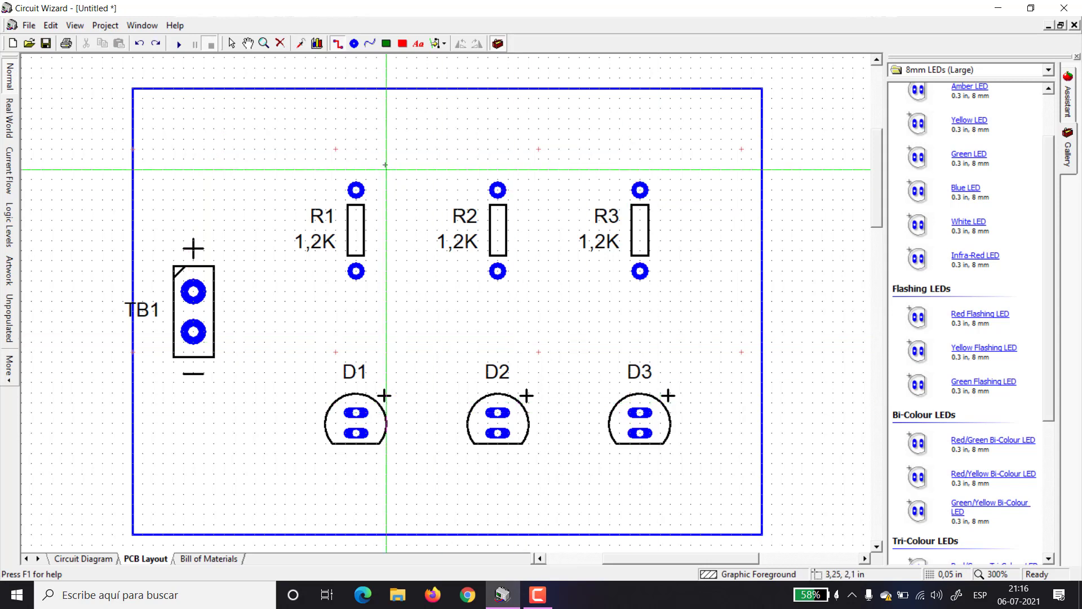
Route a copper track from TB1's plus pad, above R1 and R2 with 0,1 in angled corners, ending at R3's upper pad.
{"action": "left_click", "coordinate": [193, 291]}
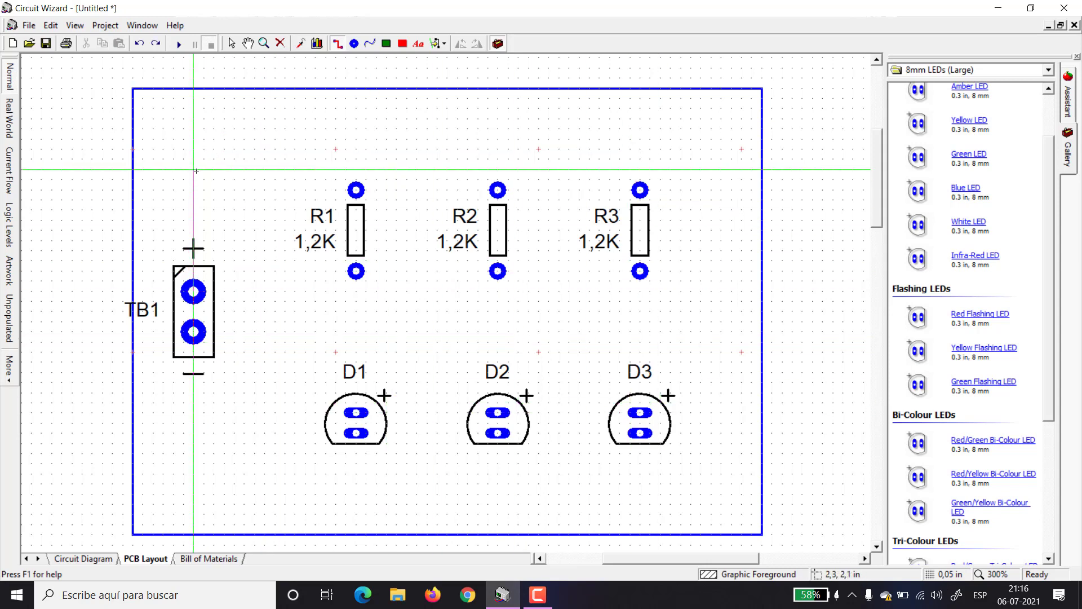
{"action": "left_click", "coordinate": [214, 150]}
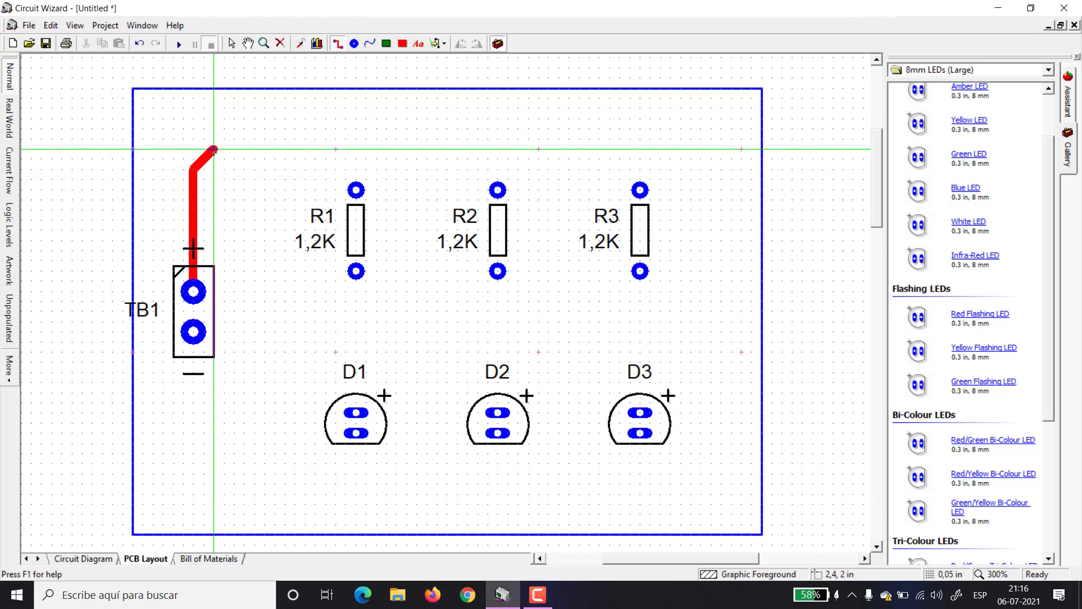
{"action": "left_click", "coordinate": [624, 158]}
{"action": "left_click", "coordinate": [641, 180]}
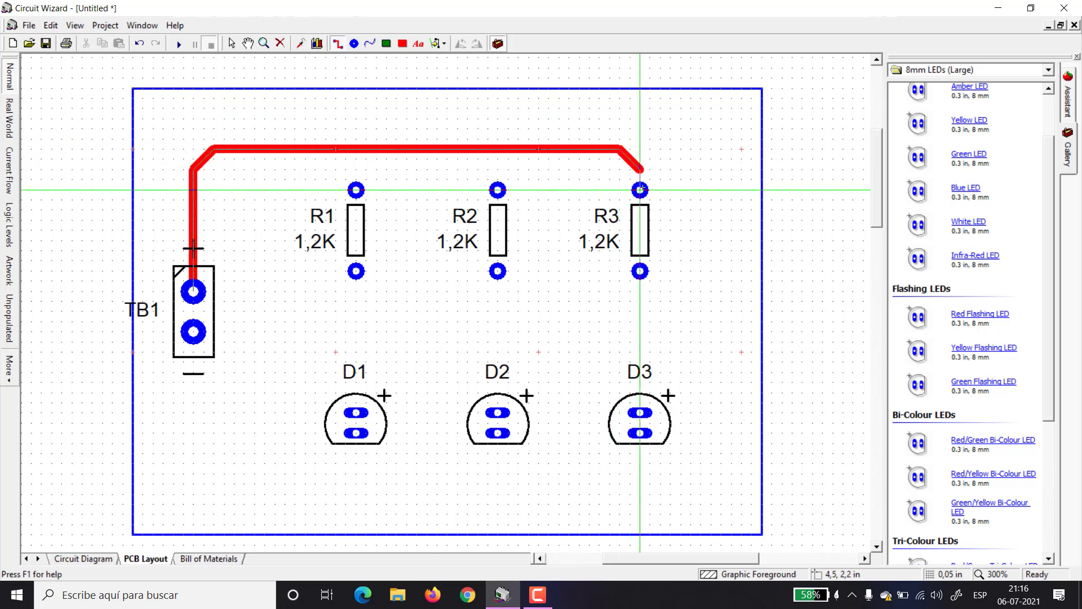
{"action": "left_click", "coordinate": [640, 189]}
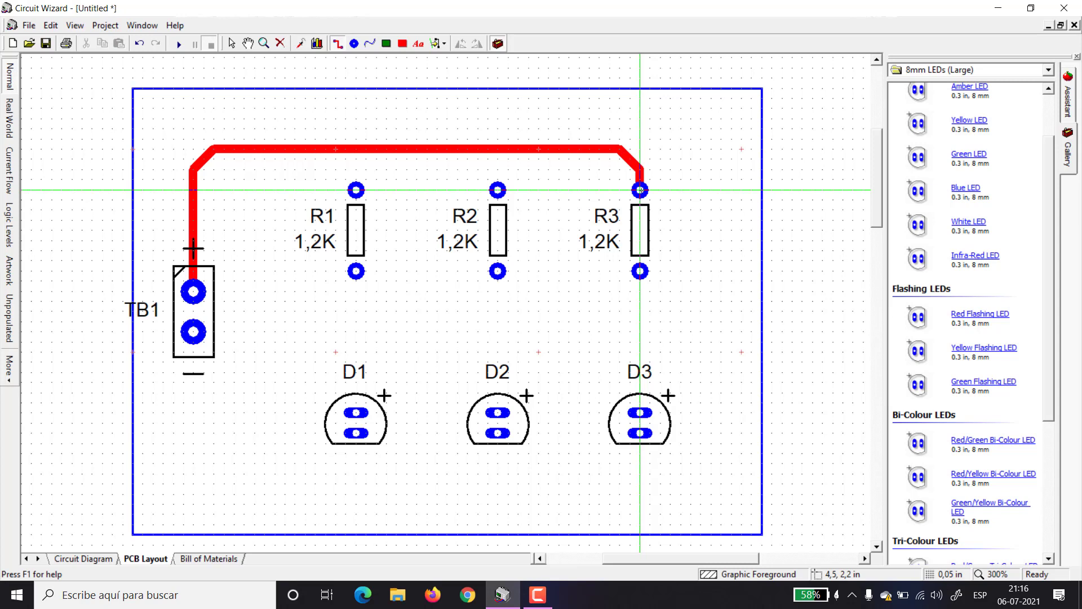
{"action": "right_click", "coordinate": [703, 249]}
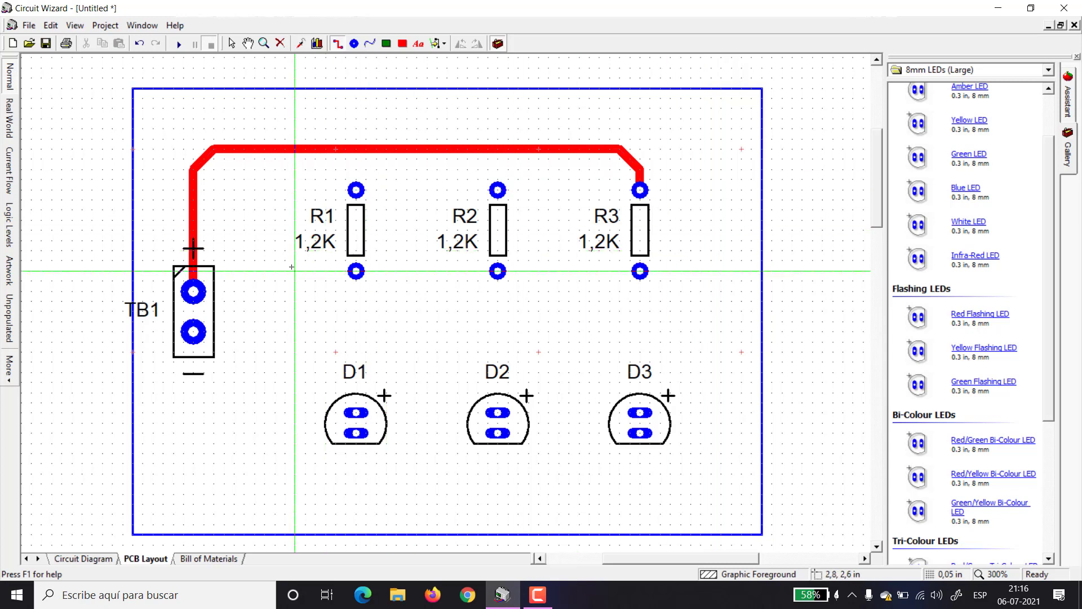
Connect the upper pads of R1 and R2 to the horizontal plus track above them with short vertical copper tracks.
{"action": "left_click", "coordinate": [356, 189]}
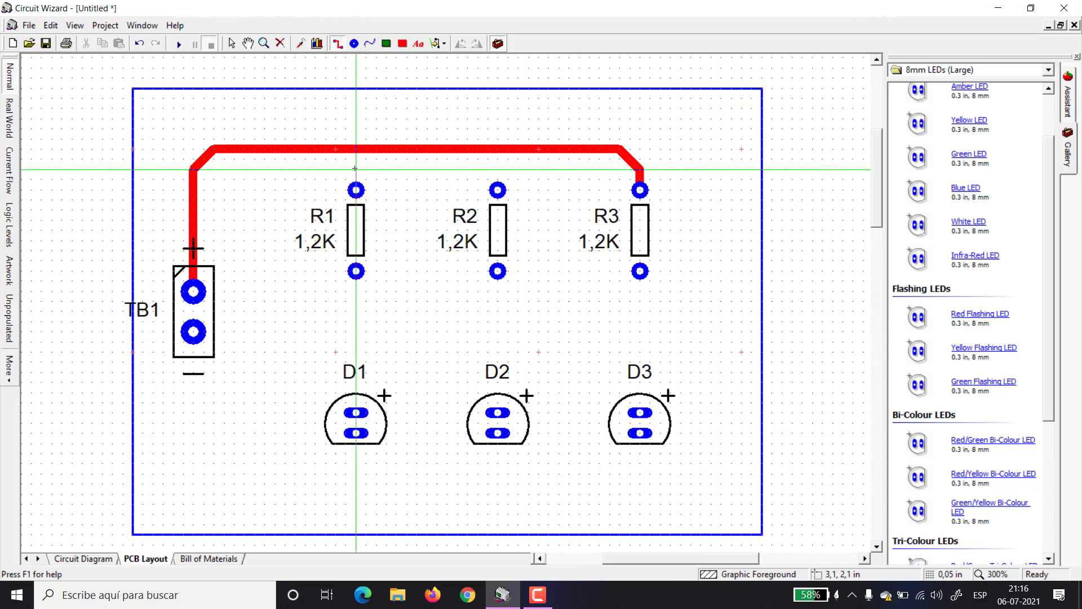
{"action": "left_click", "coordinate": [355, 148]}
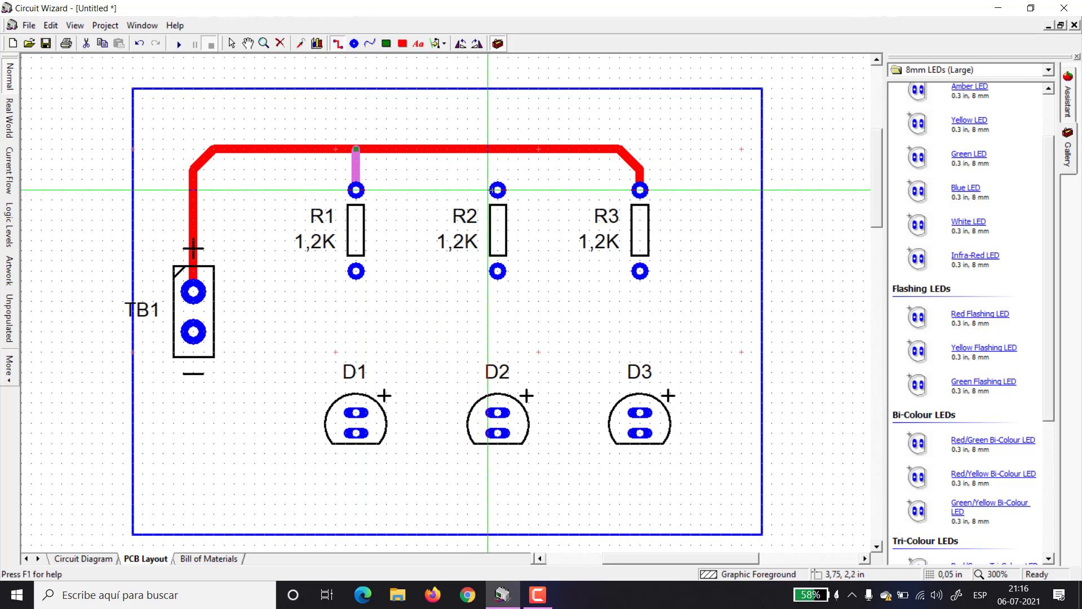
{"action": "scroll", "coordinate": [498, 190], "scroll_direction": "up", "scroll_amount": 3}
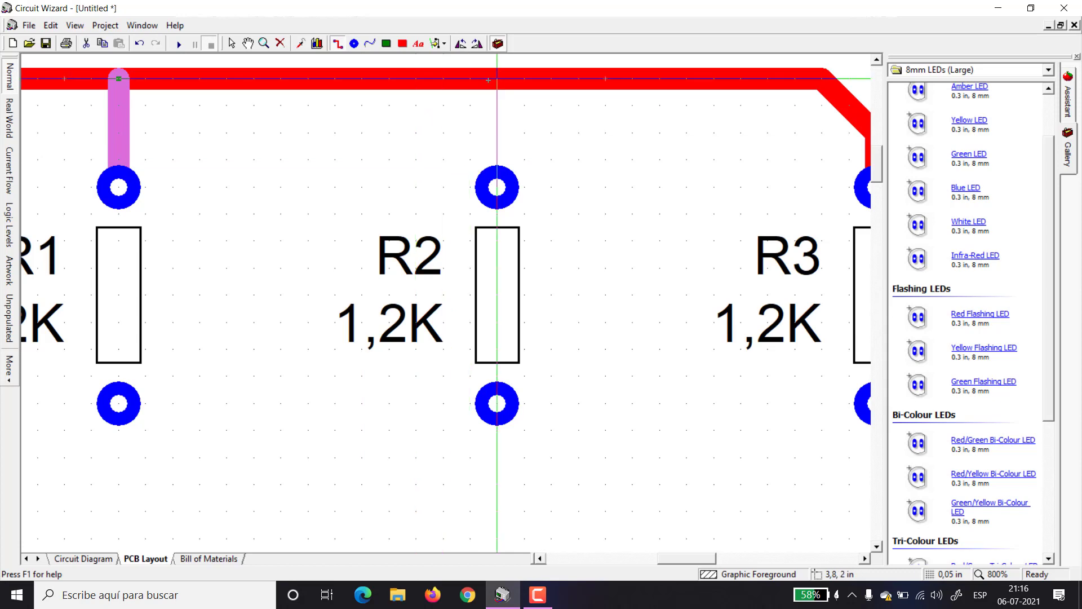
{"action": "scroll", "coordinate": [499, 81], "scroll_direction": "down", "scroll_amount": 2}
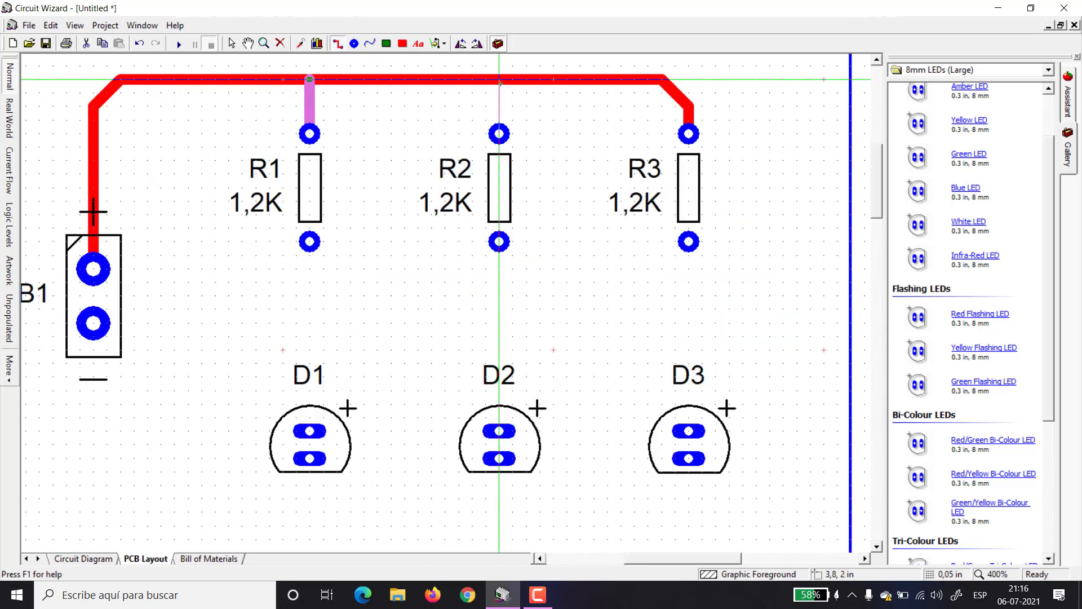
{"action": "left_click", "coordinate": [500, 80]}
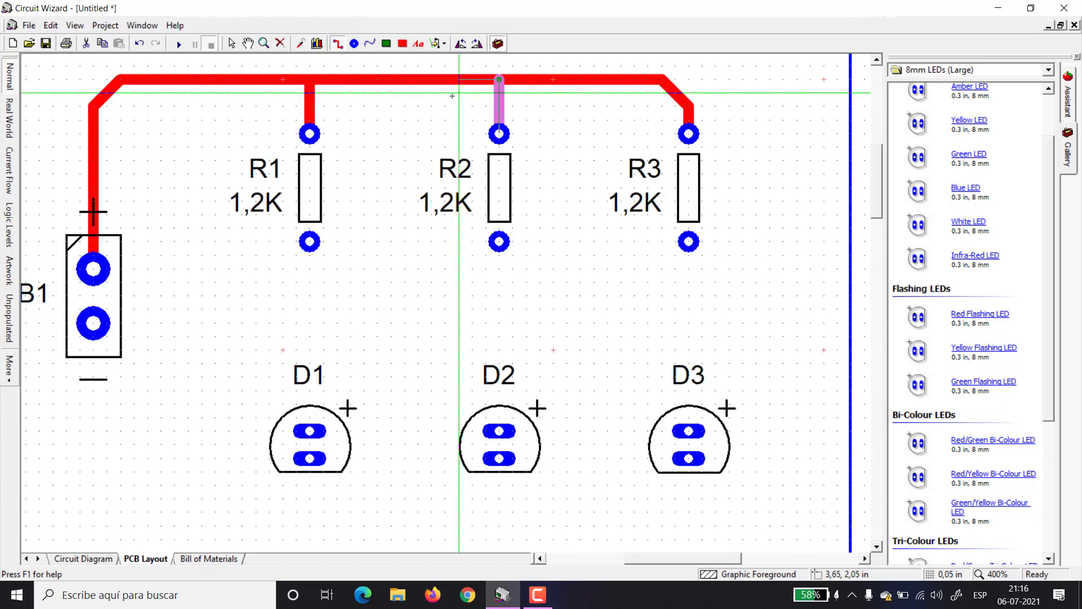
{"action": "right_click", "coordinate": [436, 131]}
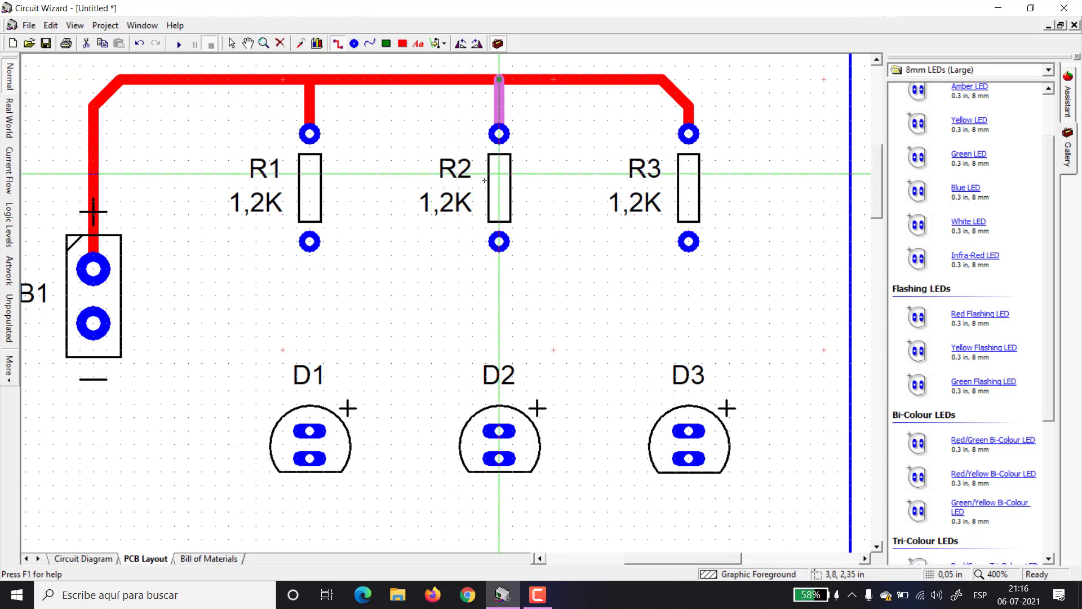
{"action": "left_click", "coordinate": [232, 44]}
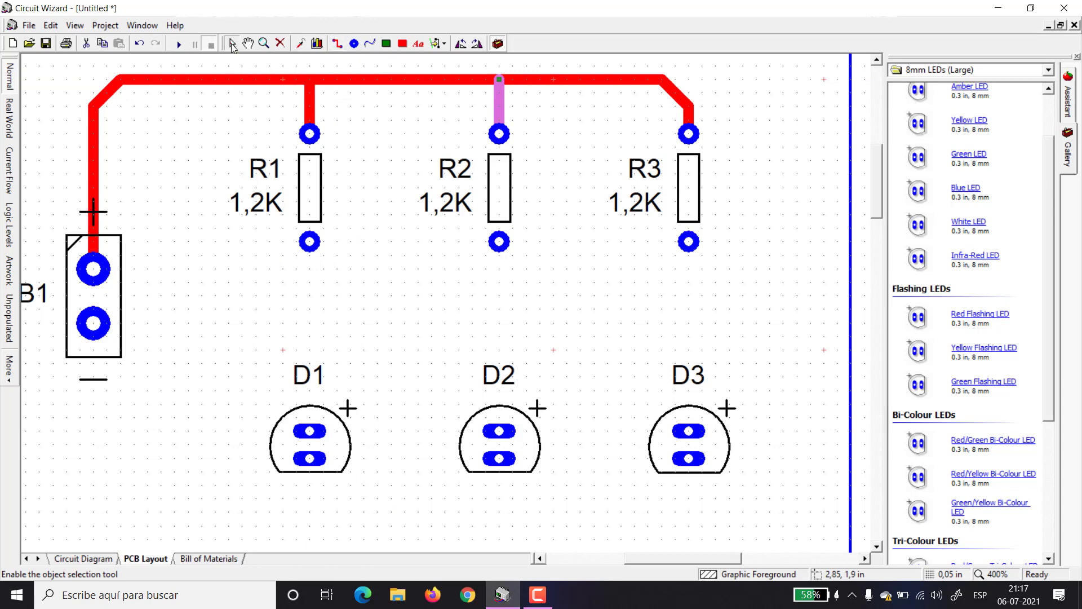
Draw a straight vertical copper track from R1's lower pad to D1's upper pad.
{"action": "scroll", "coordinate": [394, 225], "scroll_direction": "down", "scroll_amount": 4}
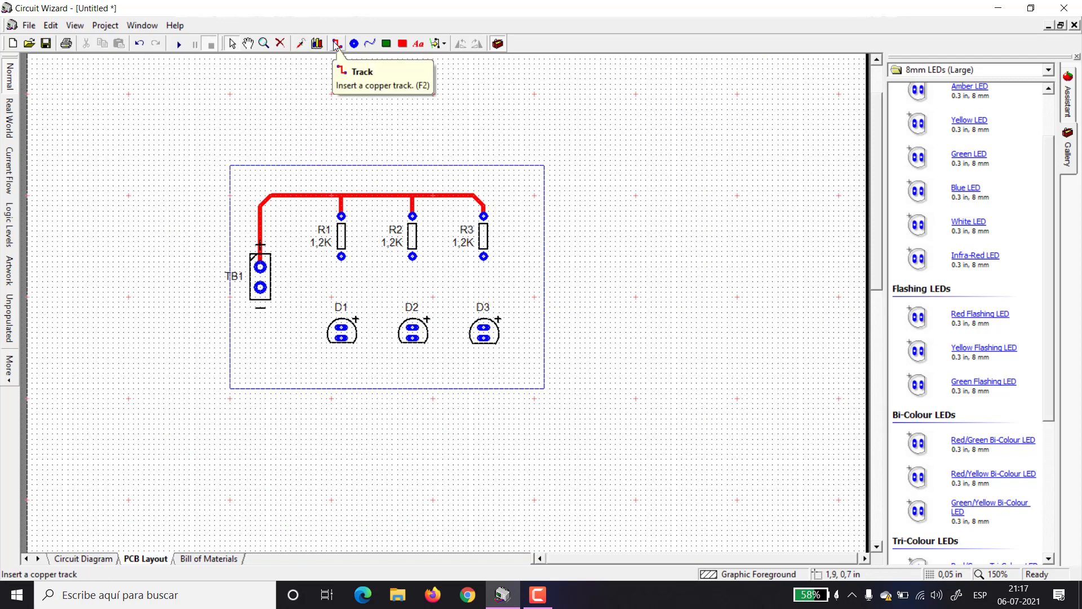
{"action": "scroll", "coordinate": [452, 306], "scroll_direction": "up", "scroll_amount": 2}
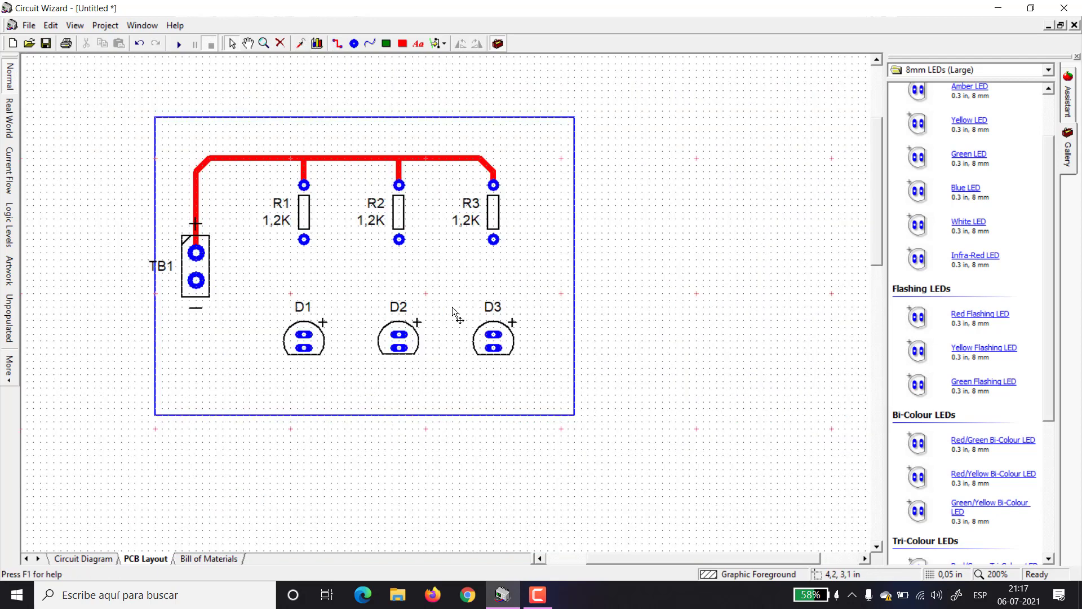
{"action": "scroll", "coordinate": [452, 307], "scroll_direction": "down", "scroll_amount": 1}
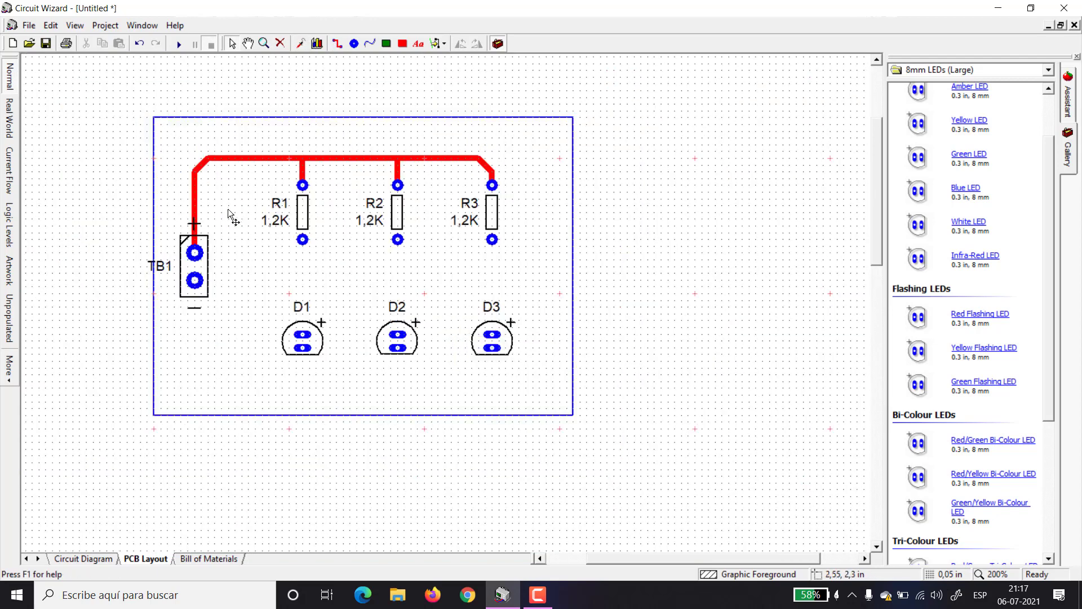
{"action": "scroll", "coordinate": [180, 235], "scroll_direction": "up", "scroll_amount": 1}
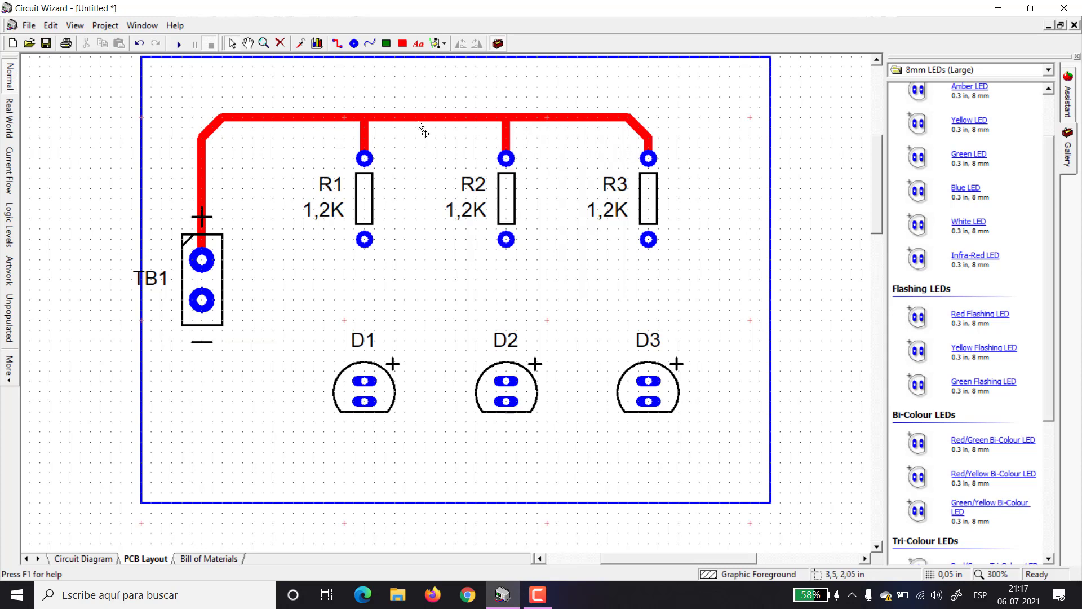
{"action": "left_click", "coordinate": [337, 43]}
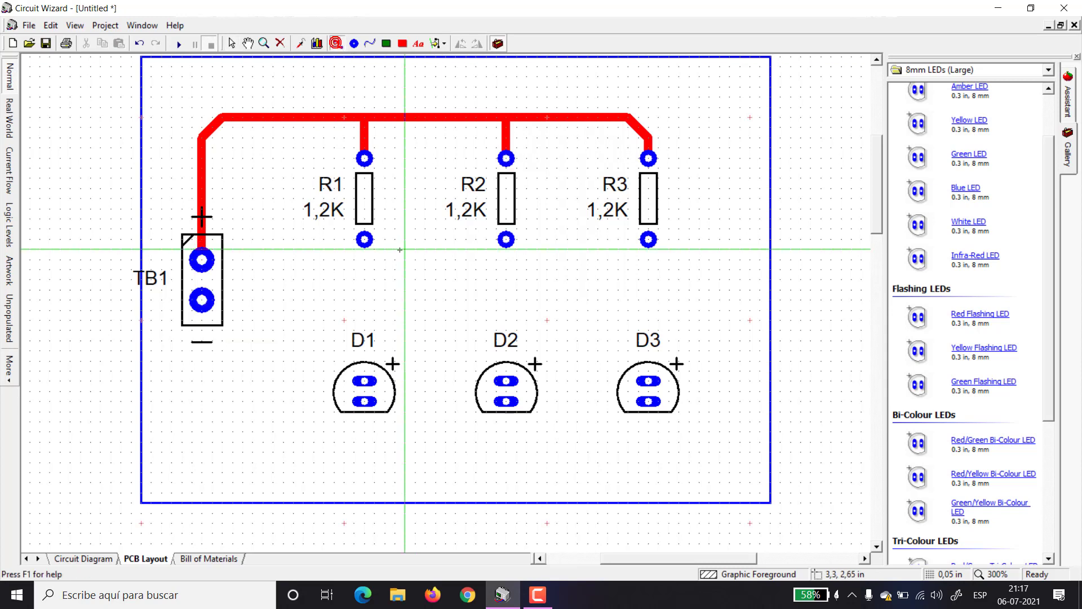
{"action": "left_click", "coordinate": [364, 240]}
{"action": "left_click", "coordinate": [365, 381]}
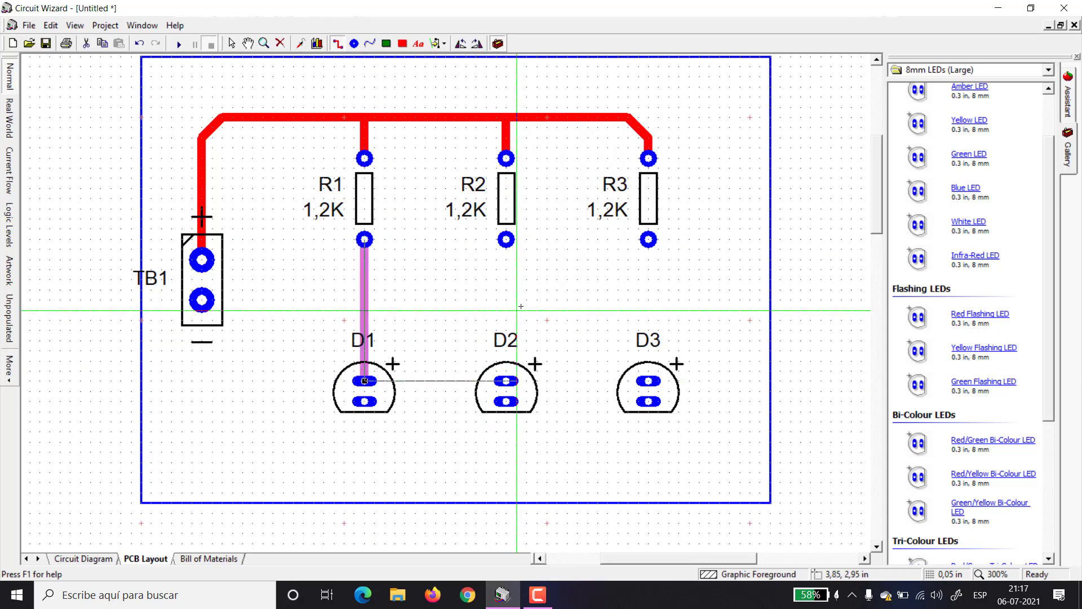
{"action": "right_click", "coordinate": [505, 279]}
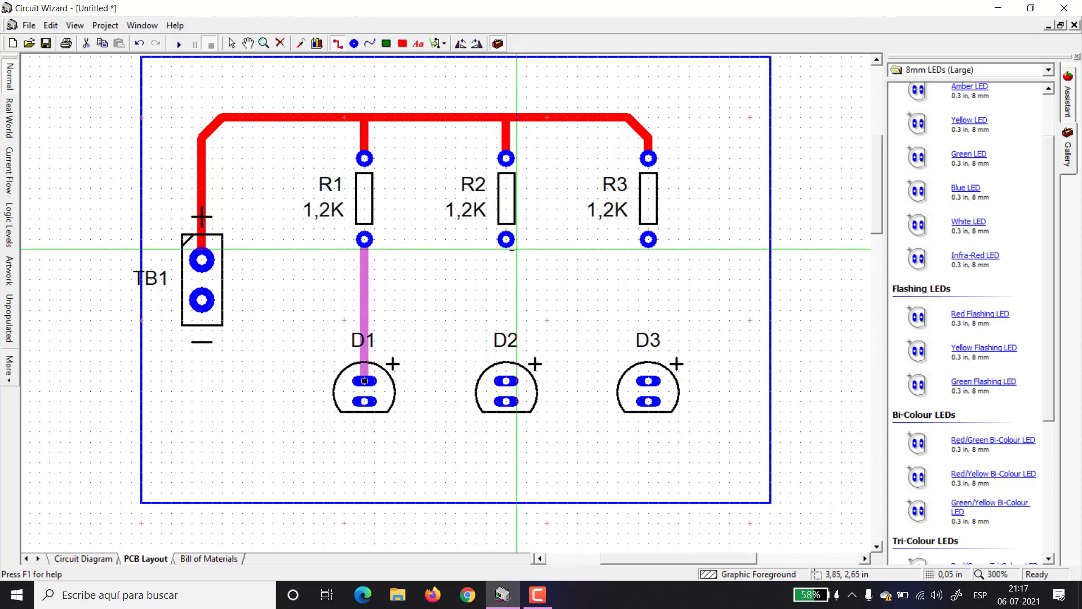
Draw straight vertical copper tracks from R2's lower pad to D2's upper pad and from R3's lower pad to D3's upper pad.
{"action": "left_click", "coordinate": [506, 240]}
{"action": "left_click", "coordinate": [506, 381]}
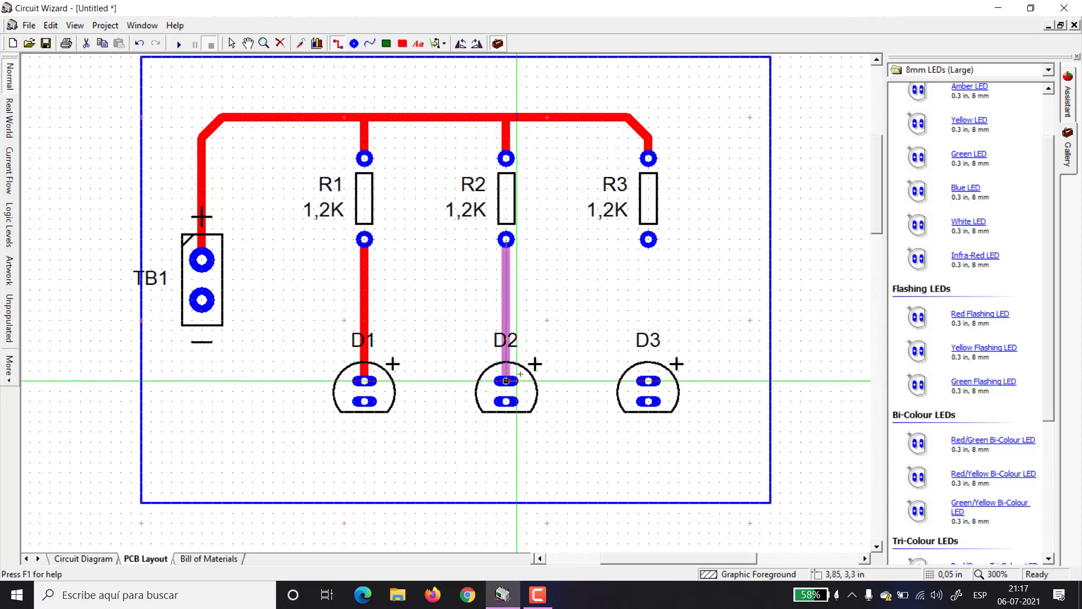
{"action": "right_click", "coordinate": [563, 310]}
{"action": "left_click", "coordinate": [648, 240]}
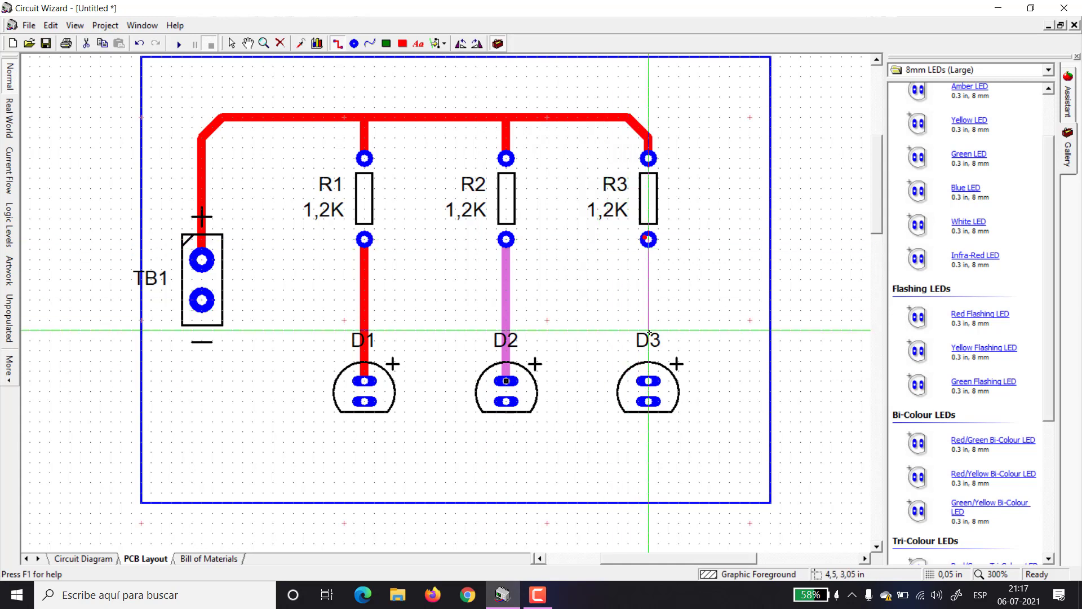
{"action": "left_click", "coordinate": [649, 381]}
{"action": "right_click", "coordinate": [689, 362]}
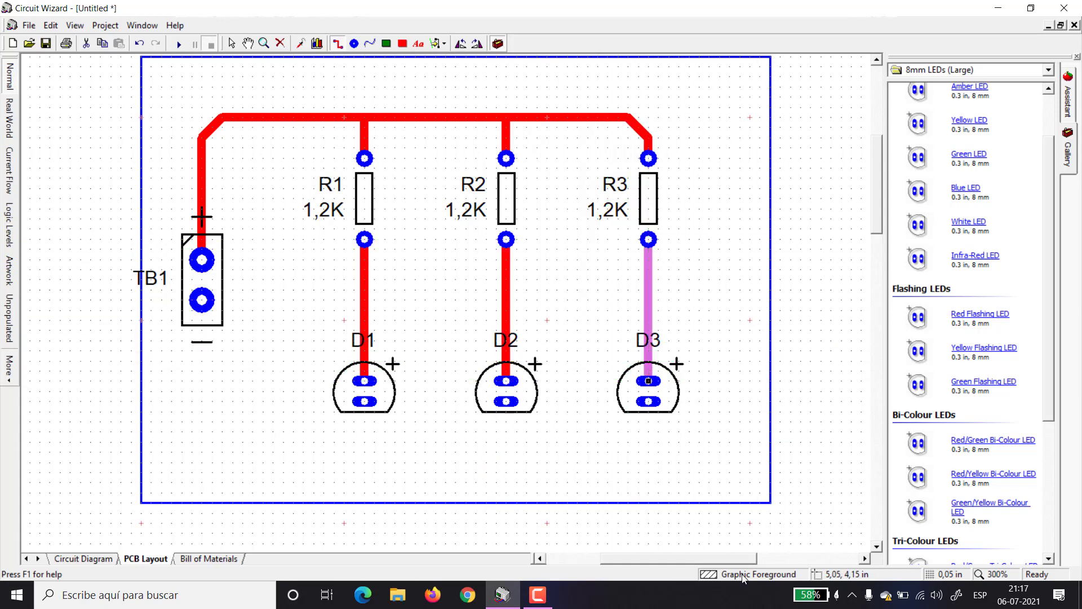
Route a copper track from TB1's minus pad, beneath D1 and D2 with angled corners, up to D3's lower pad.
{"action": "left_click", "coordinate": [202, 300]}
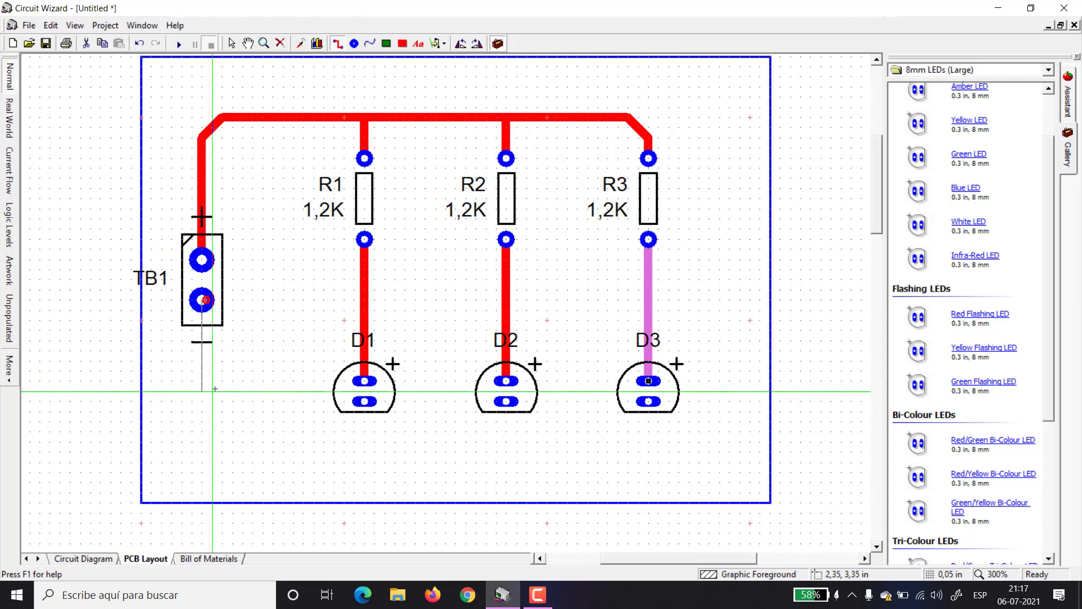
{"action": "left_click", "coordinate": [209, 418]}
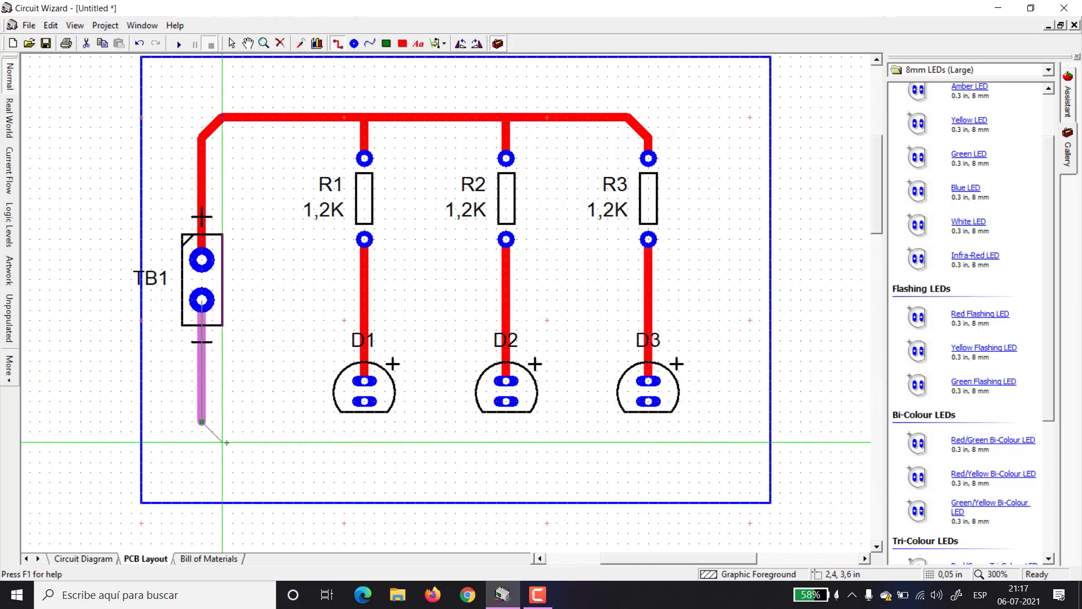
{"action": "left_click", "coordinate": [225, 442]}
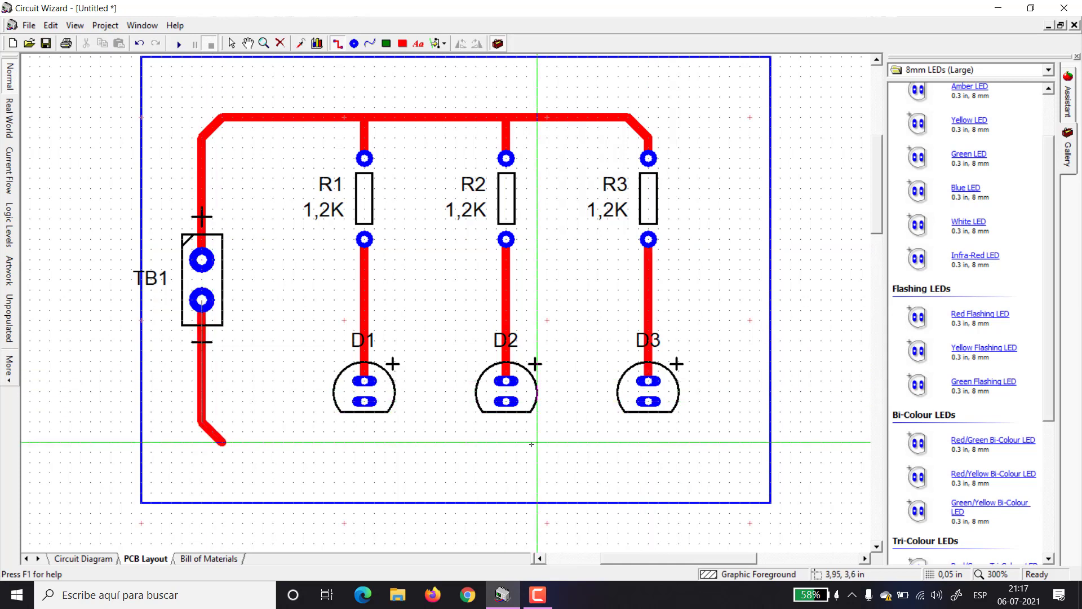
{"action": "left_click", "coordinate": [629, 443]}
{"action": "left_click", "coordinate": [648, 402]}
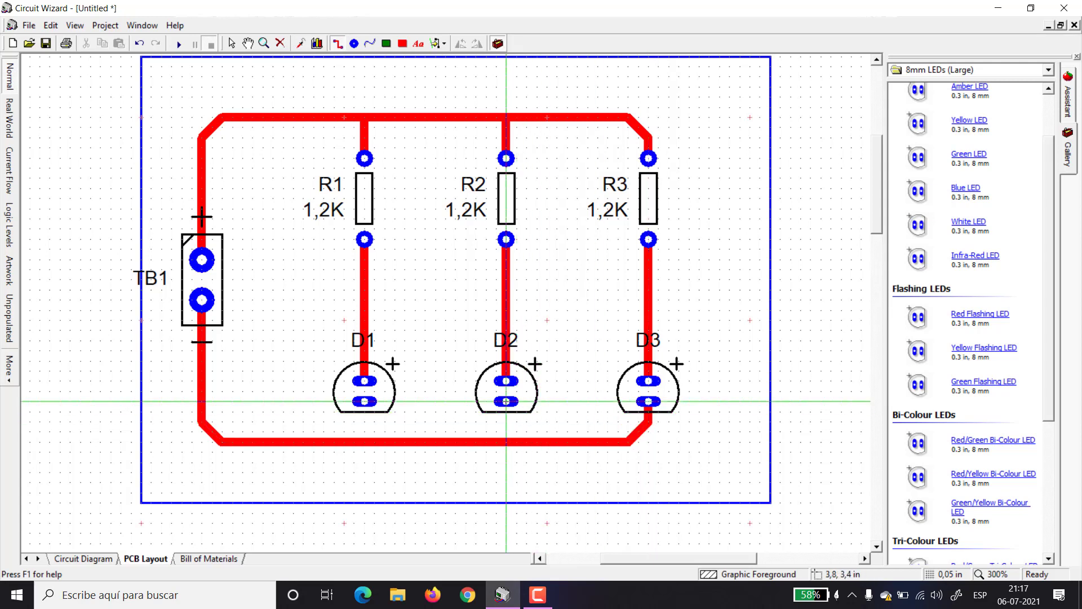
Connect the lower pads of D2 and D1 to the horizontal minus track with short vertical copper tracks, then deselect everything.
{"action": "left_click", "coordinate": [506, 442]}
{"action": "left_click", "coordinate": [506, 401]}
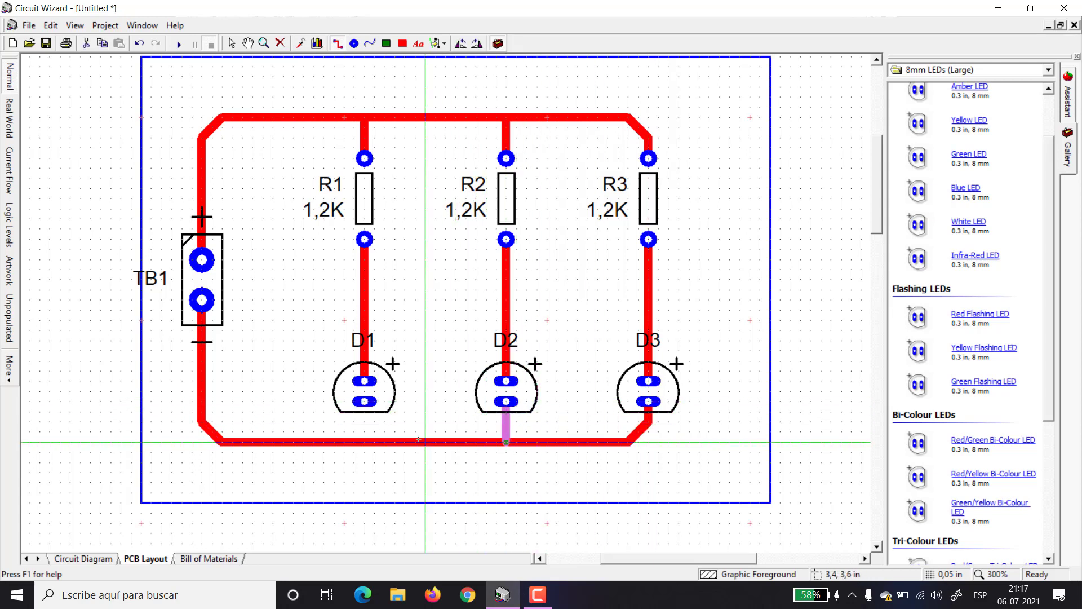
{"action": "left_click", "coordinate": [365, 401]}
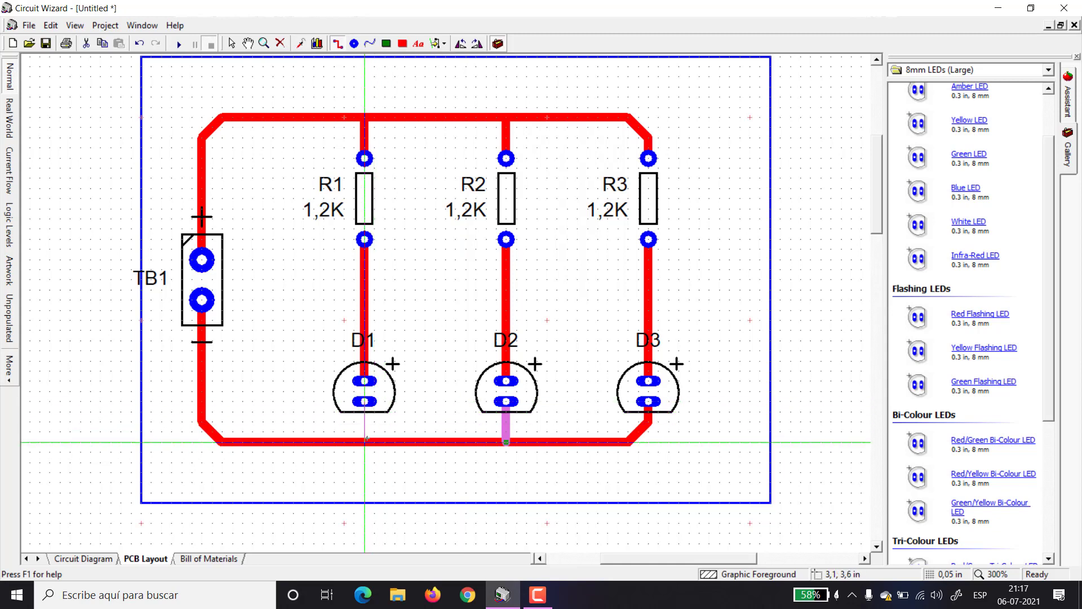
{"action": "left_click", "coordinate": [364, 443]}
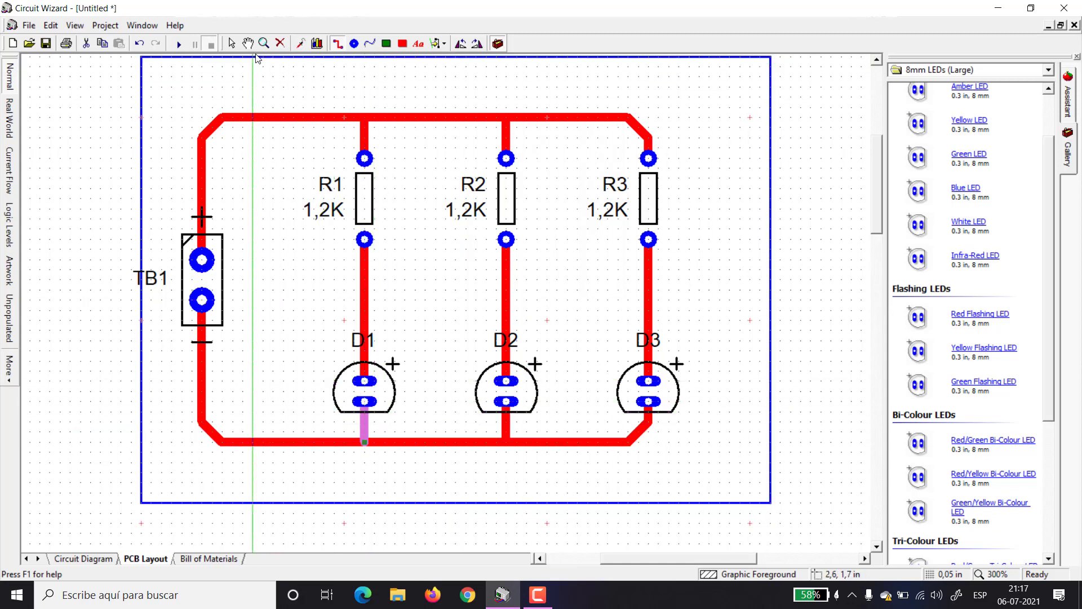
{"action": "left_click", "coordinate": [232, 46]}
{"action": "left_click", "coordinate": [821, 237]}
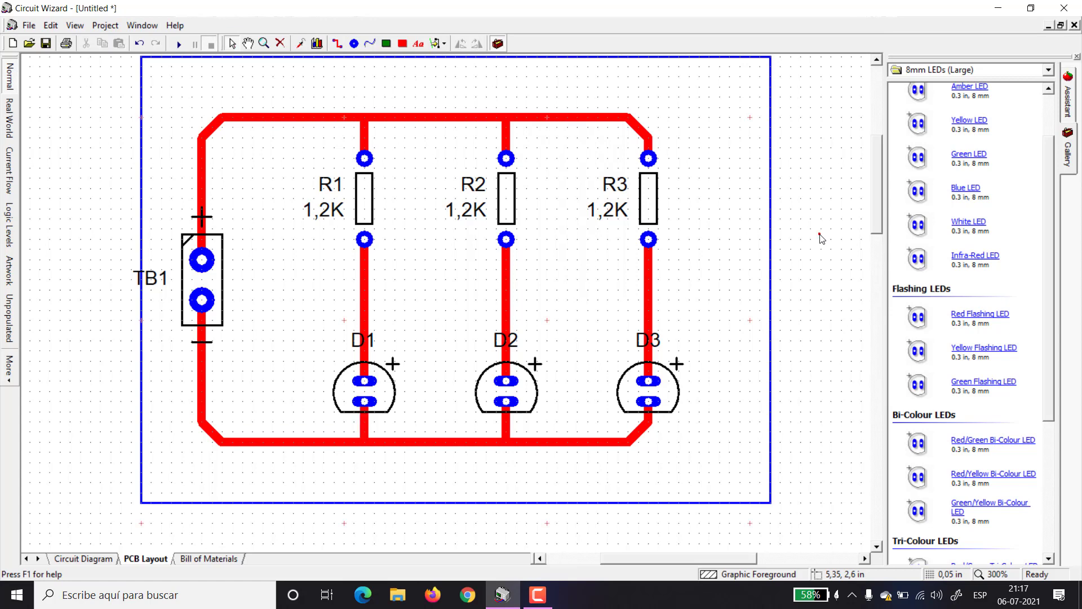
{"action": "scroll", "coordinate": [821, 237], "scroll_direction": "down", "scroll_amount": 1}
{"action": "scroll", "coordinate": [795, 258], "scroll_direction": "up", "scroll_amount": 1}
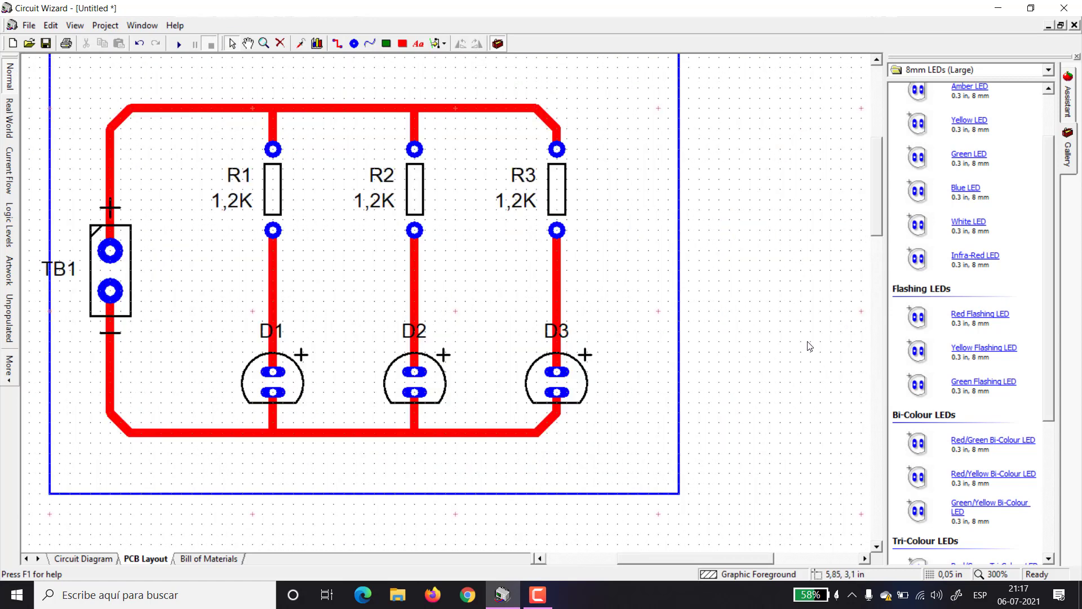
{"action": "scroll", "coordinate": [718, 547], "scroll_direction": "left", "scroll_amount": 3}
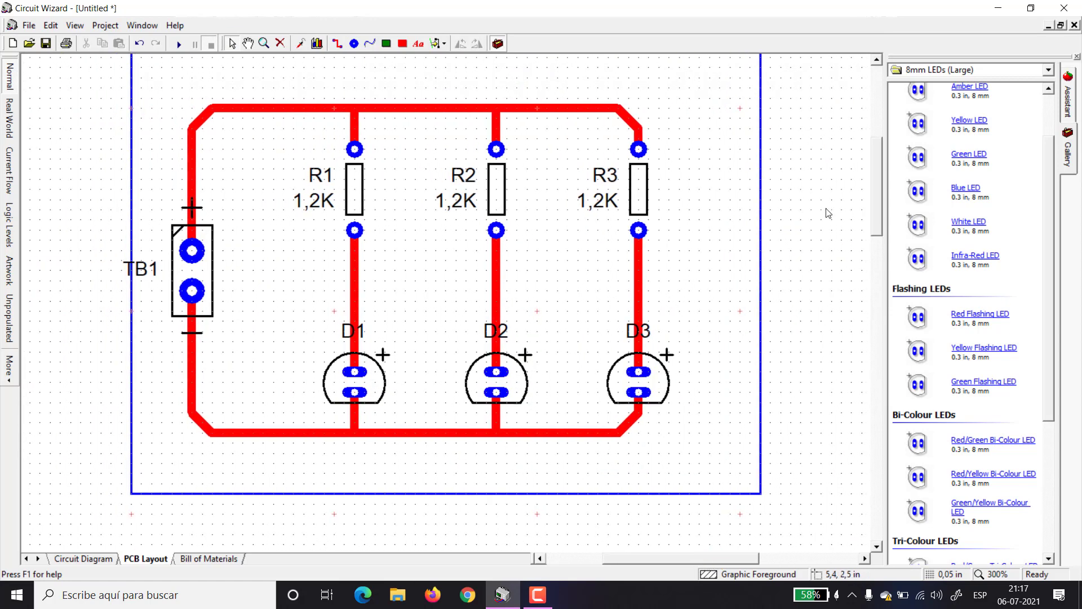
{"action": "left_click_drag", "start_coordinate": [883, 183], "coordinate": [878, 175]}
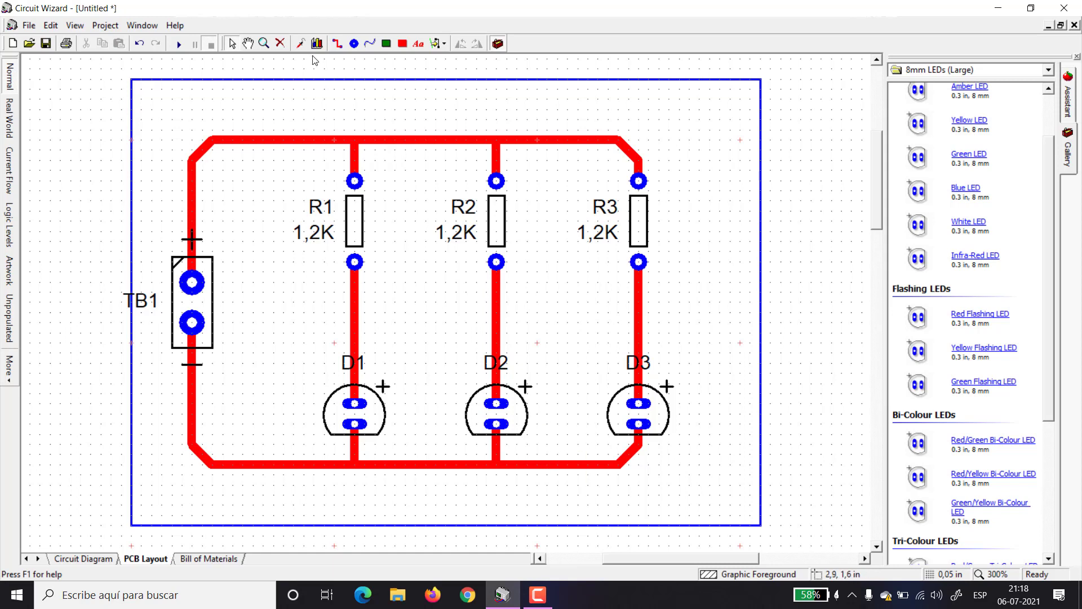
Preview the finished board in the Real World and Board Prototype display styles.
{"action": "left_click", "coordinate": [9, 119]}
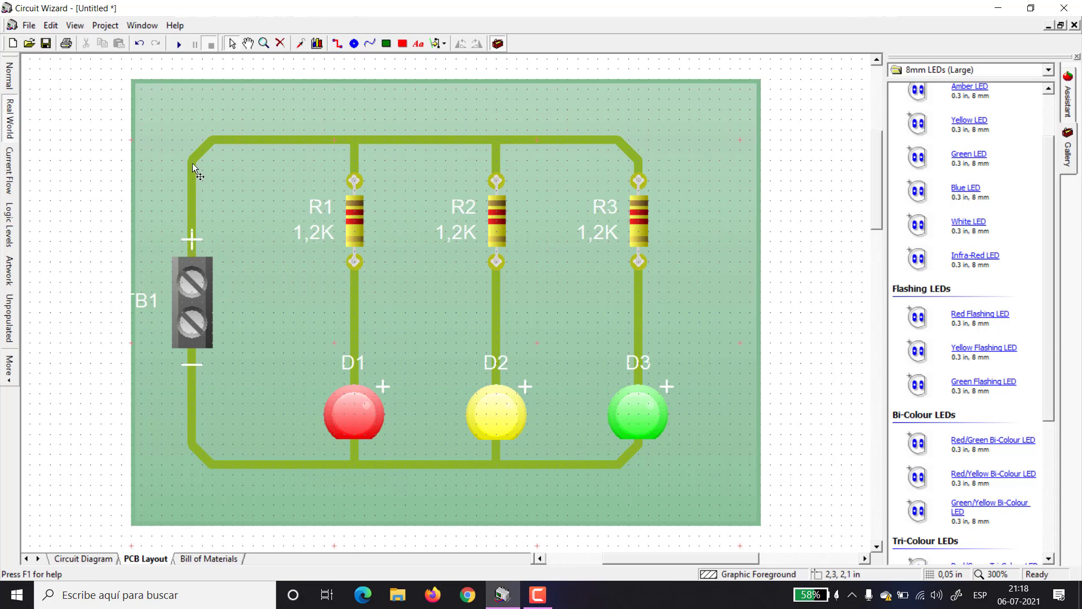
{"action": "left_click", "coordinate": [13, 376]}
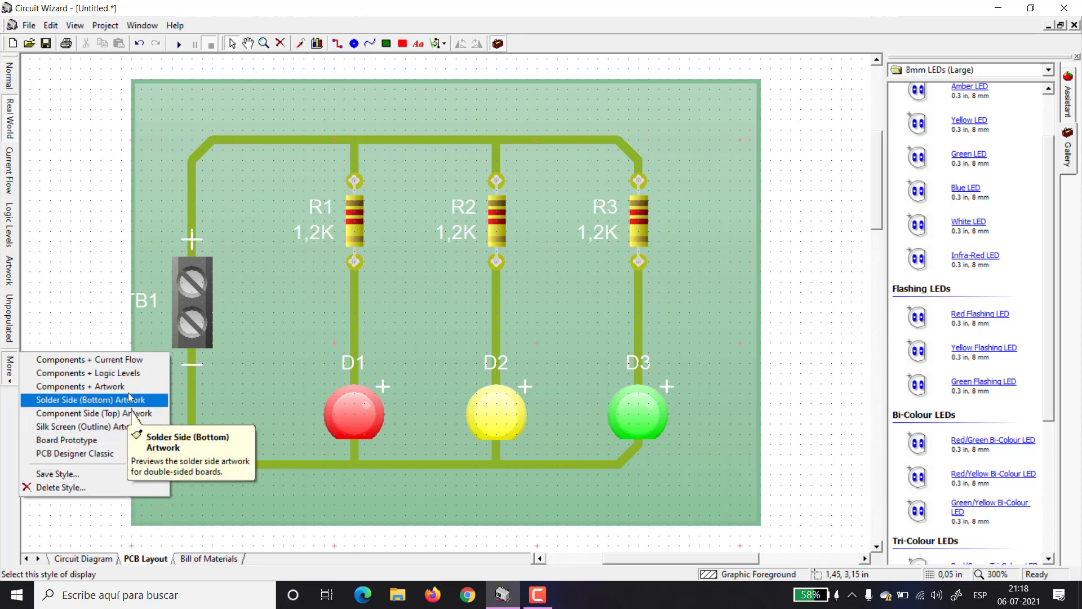
{"action": "left_click", "coordinate": [96, 441]}
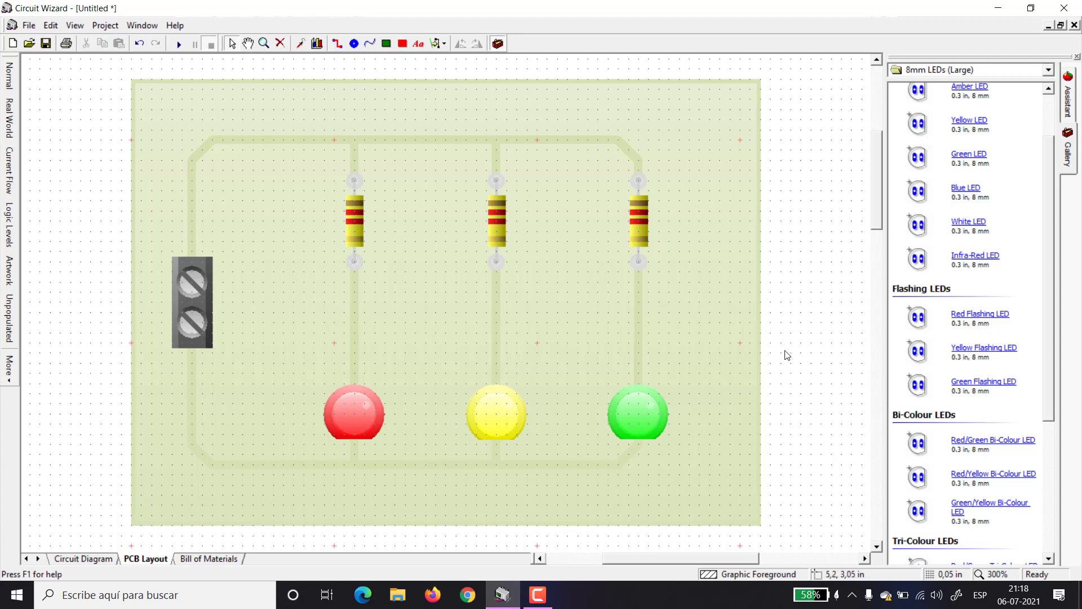
{"action": "scroll", "coordinate": [785, 245], "scroll_direction": "down", "scroll_amount": 1}
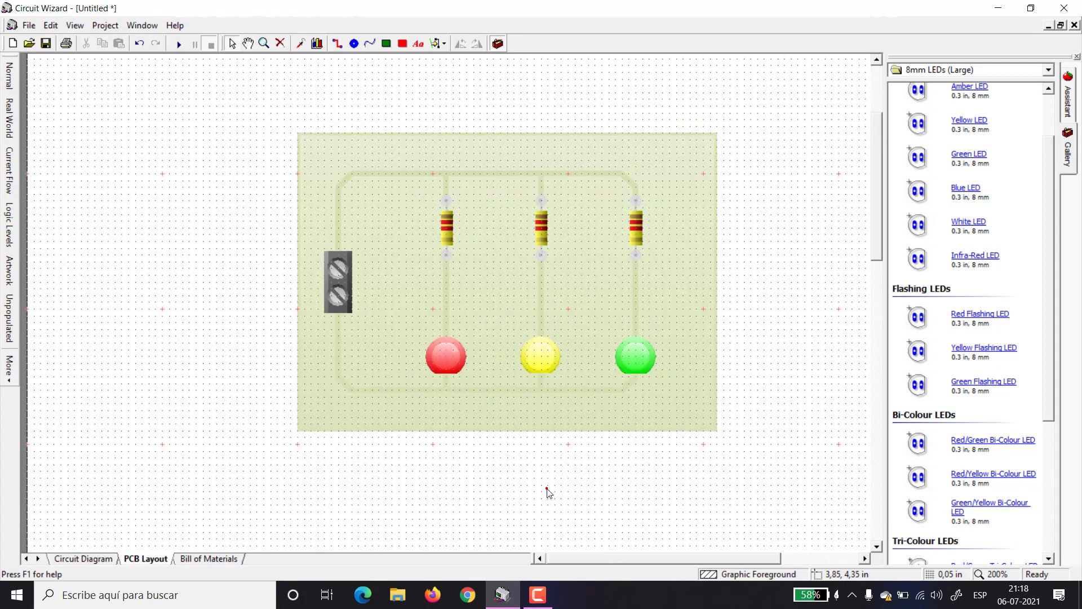
{"action": "scroll", "coordinate": [483, 429], "scroll_direction": "up", "scroll_amount": 1}
{"action": "left_click_drag", "start_coordinate": [877, 188], "coordinate": [878, 171]}
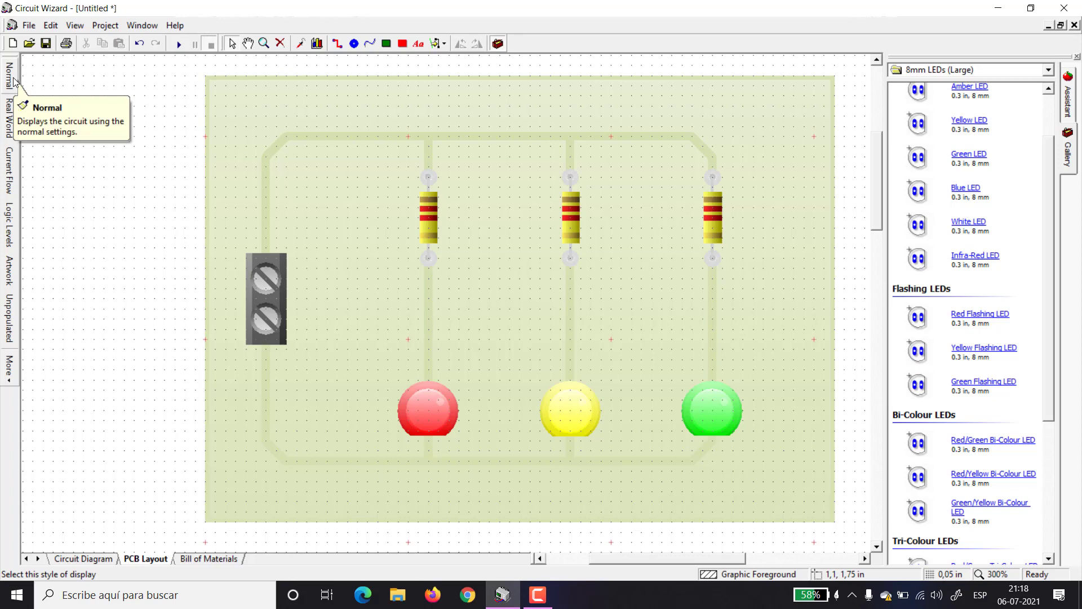
Return the board to the Real World display style, run the simulation without a power supply, and stop it.
{"action": "left_click", "coordinate": [11, 117]}
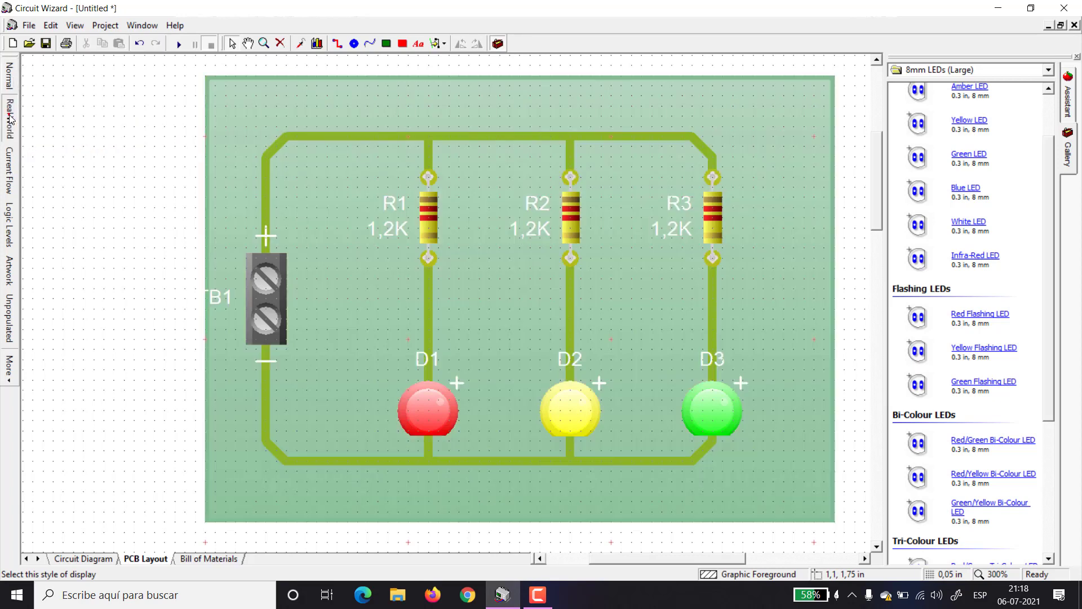
{"action": "left_click", "coordinate": [180, 49]}
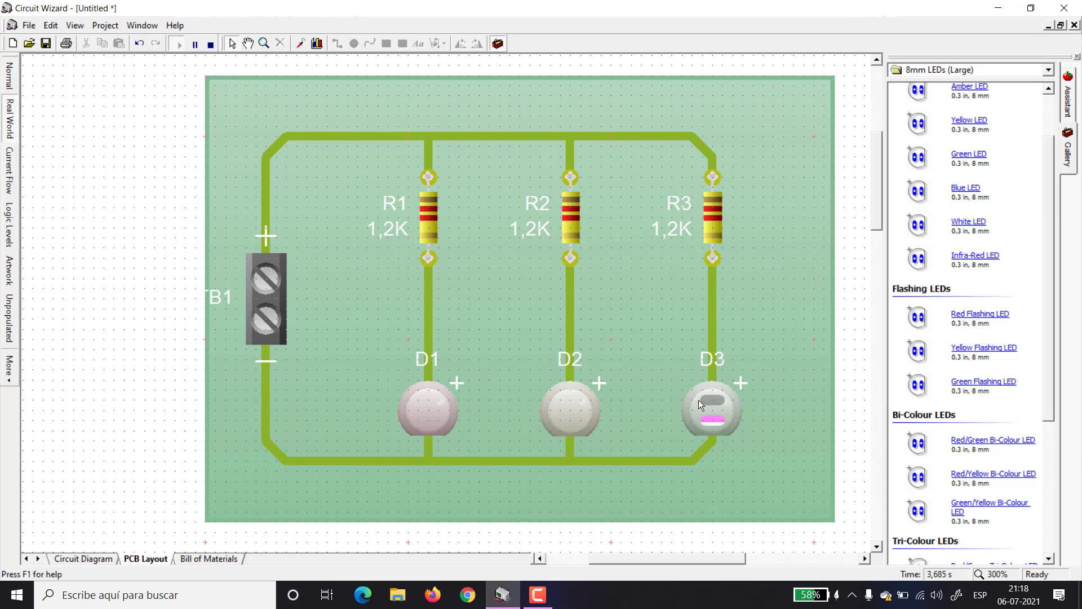
{"action": "scroll", "coordinate": [600, 400], "scroll_direction": "down", "scroll_amount": 1}
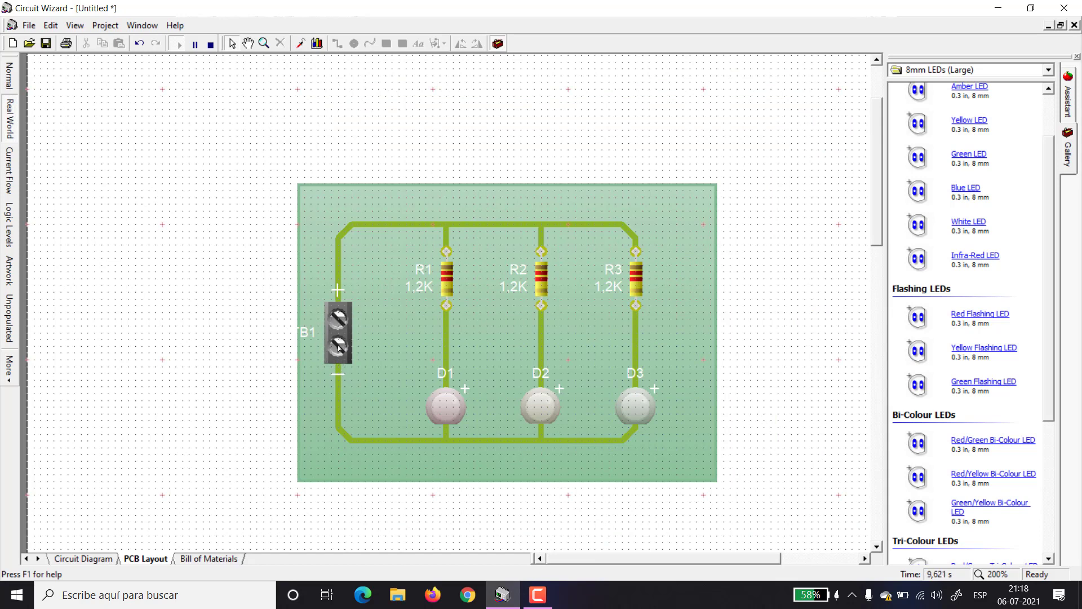
{"action": "left_click", "coordinate": [211, 45]}
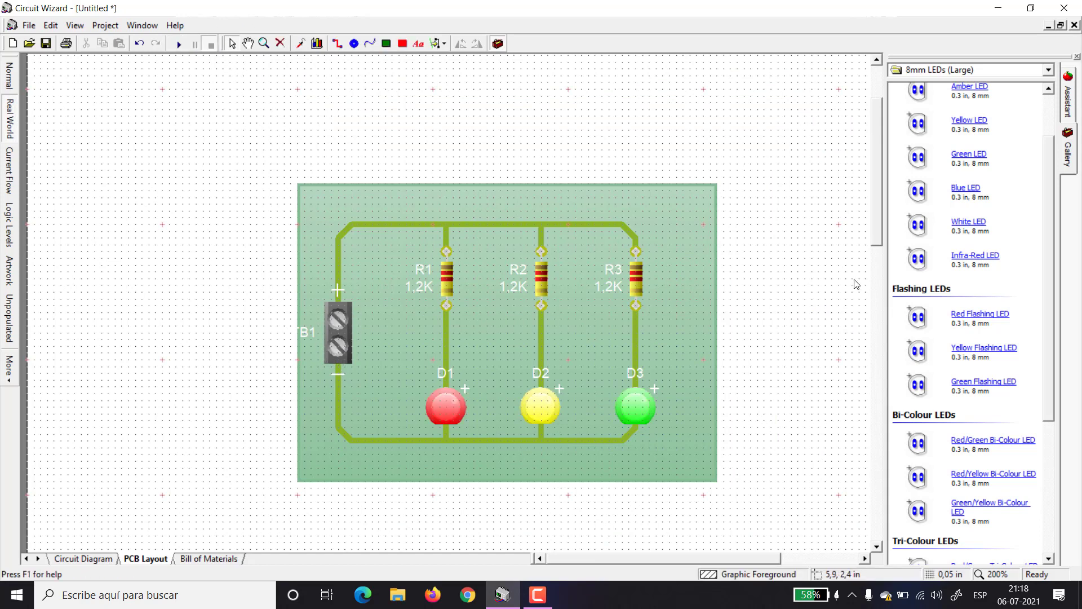
Add a 9V PP3 Battery with Clip from the off-board power supplies beside the board, next to TB1.
{"action": "left_click", "coordinate": [1047, 71]}
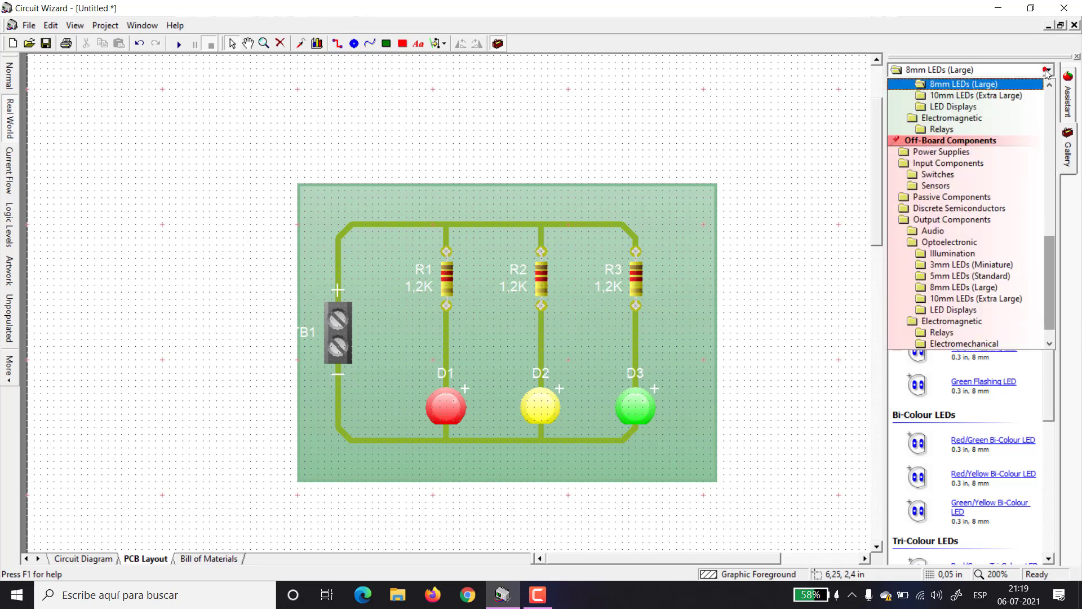
{"action": "left_click_drag", "start_coordinate": [1049, 264], "coordinate": [1049, 269]}
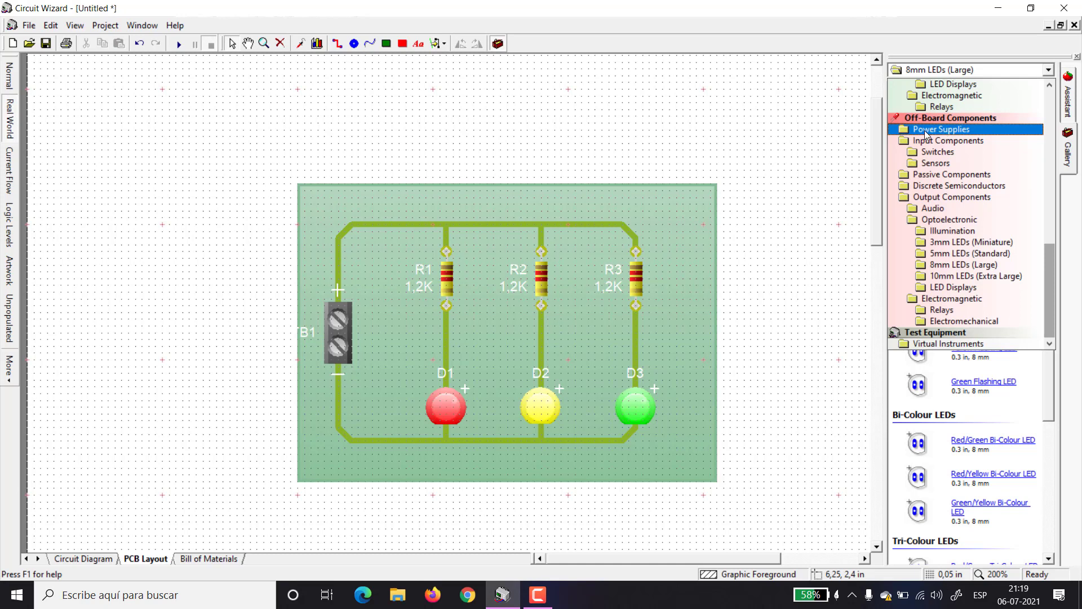
{"action": "left_click", "coordinate": [990, 133]}
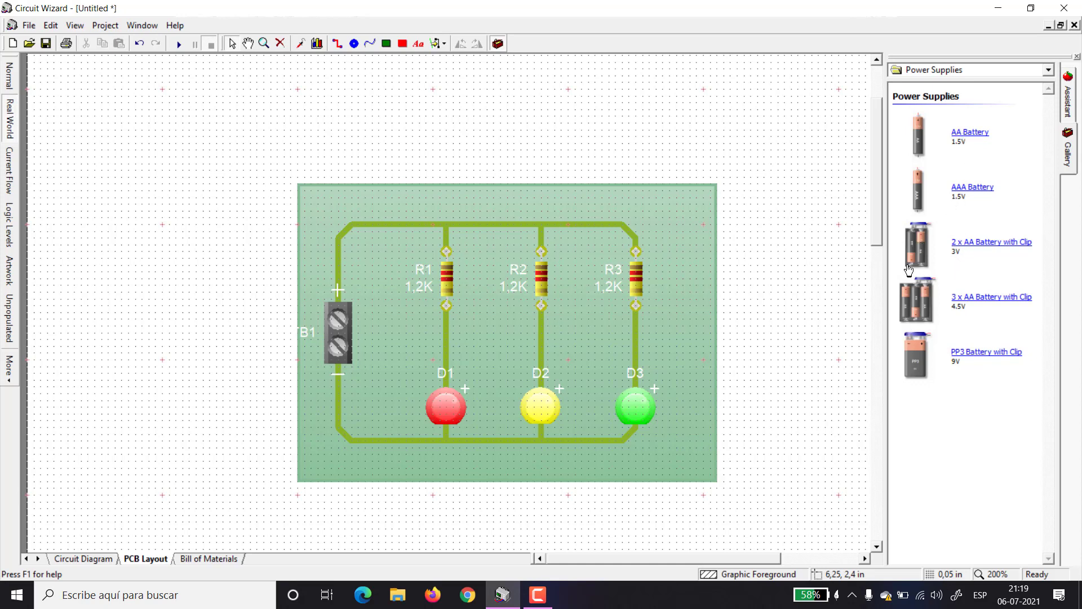
{"action": "left_click_drag", "start_coordinate": [969, 358], "coordinate": [163, 461]}
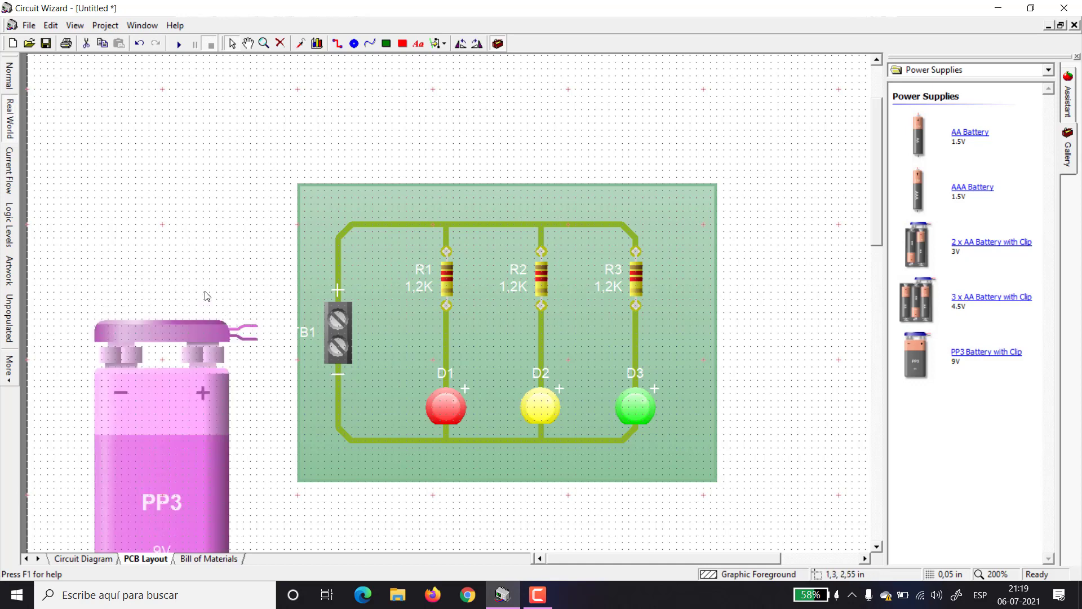
{"action": "scroll", "coordinate": [26, 223], "scroll_direction": "down", "scroll_amount": 1}
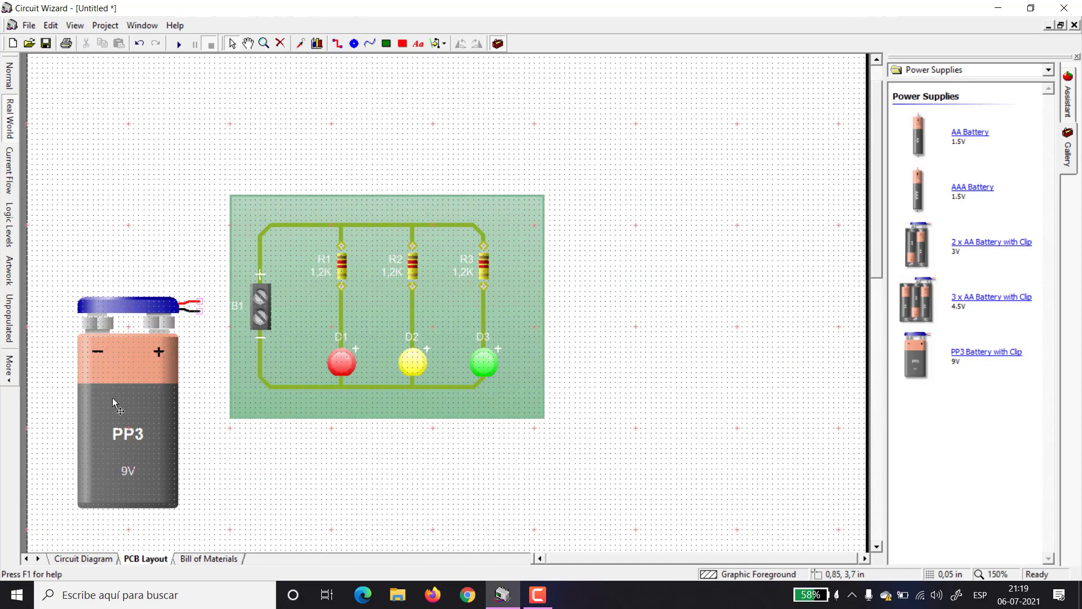
{"action": "scroll", "coordinate": [113, 398], "scroll_direction": "up", "scroll_amount": 1}
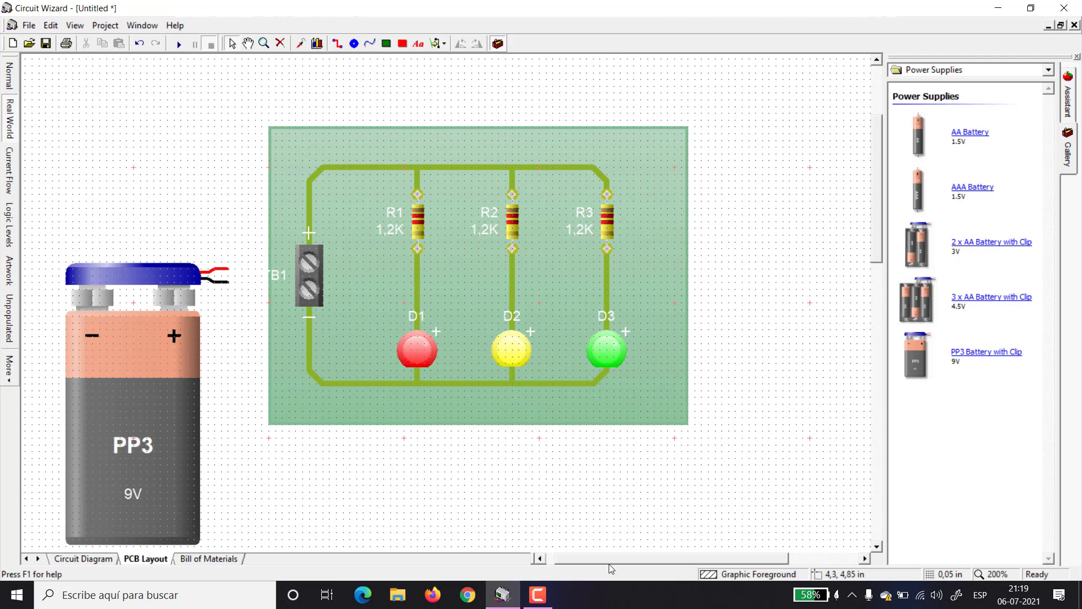
Wire the battery's red lead to TB1's plus terminal and its black lead to the minus terminal.
{"action": "scroll", "coordinate": [583, 559], "scroll_direction": "left", "scroll_amount": 1}
{"action": "scroll", "coordinate": [228, 252], "scroll_direction": "up", "scroll_amount": 1}
{"action": "scroll", "coordinate": [289, 315], "scroll_direction": "up", "scroll_amount": 1}
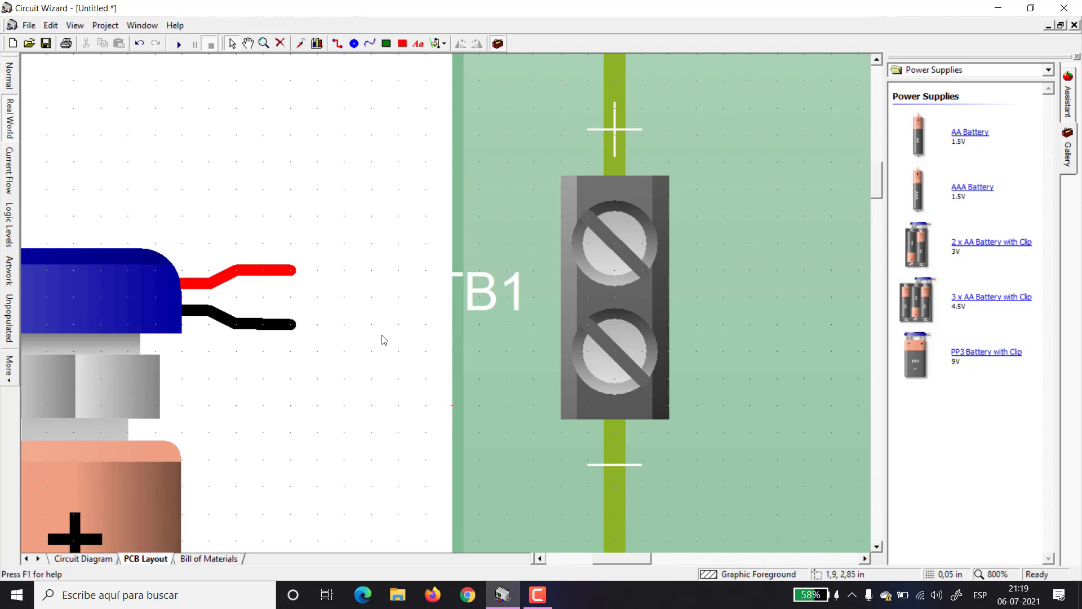
{"action": "left_click_drag", "start_coordinate": [294, 274], "coordinate": [613, 243]}
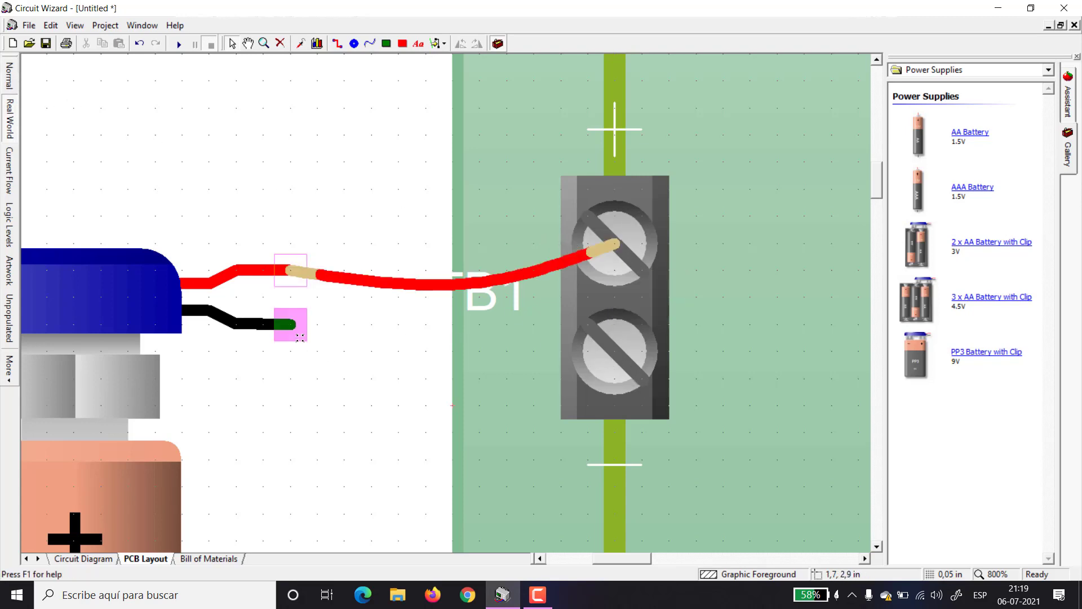
{"action": "left_click_drag", "start_coordinate": [297, 325], "coordinate": [615, 352]}
{"action": "scroll", "coordinate": [411, 208], "scroll_direction": "down", "scroll_amount": 5}
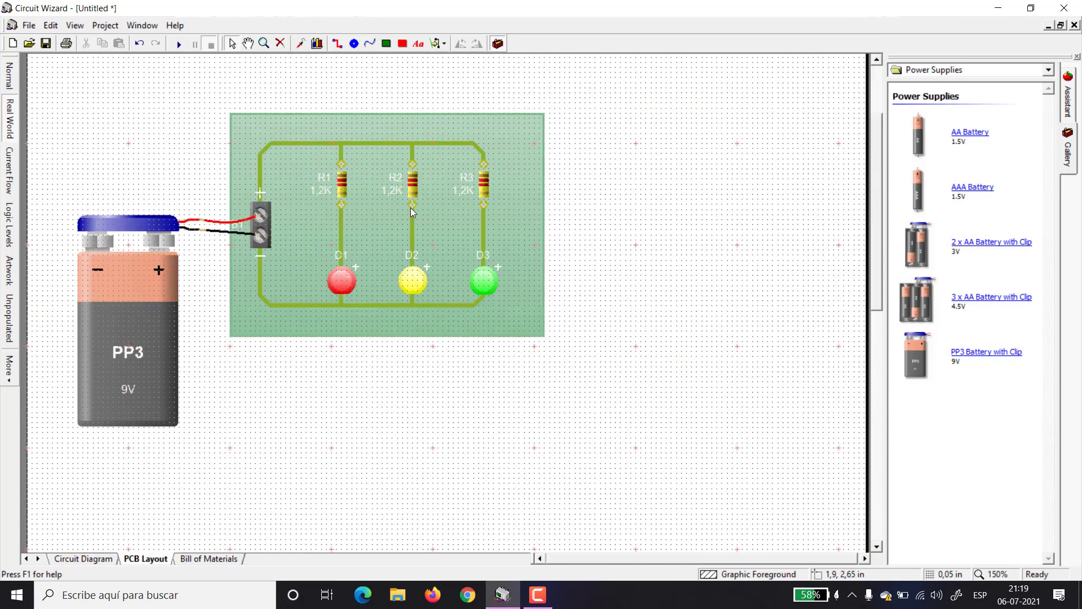
Run the simulation, examine the LEDs in the Normal and Real World display styles, and stop it.
{"action": "left_click", "coordinate": [178, 48]}
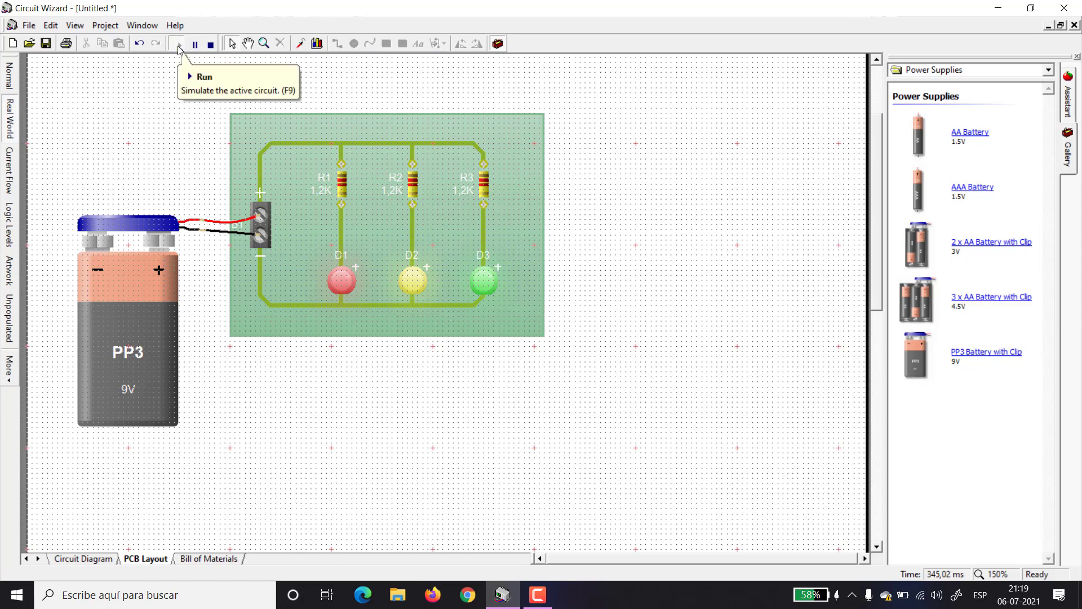
{"action": "left_click", "coordinate": [9, 76]}
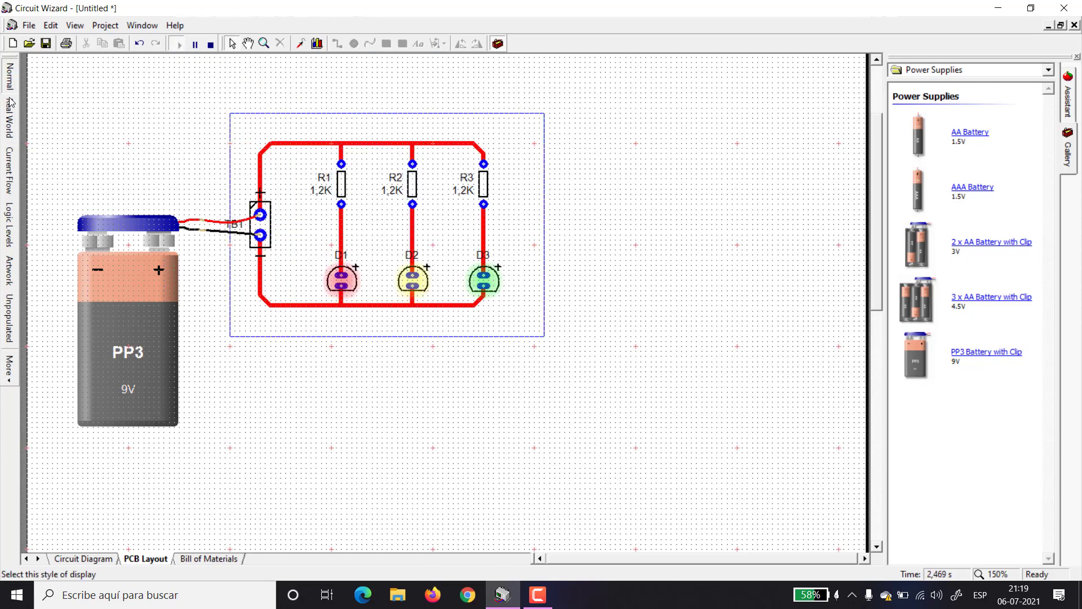
{"action": "scroll", "coordinate": [223, 276], "scroll_direction": "up", "scroll_amount": 3}
{"action": "scroll", "coordinate": [720, 286], "scroll_direction": "up", "scroll_amount": 2}
{"action": "scroll", "coordinate": [720, 286], "scroll_direction": "up", "scroll_amount": 1}
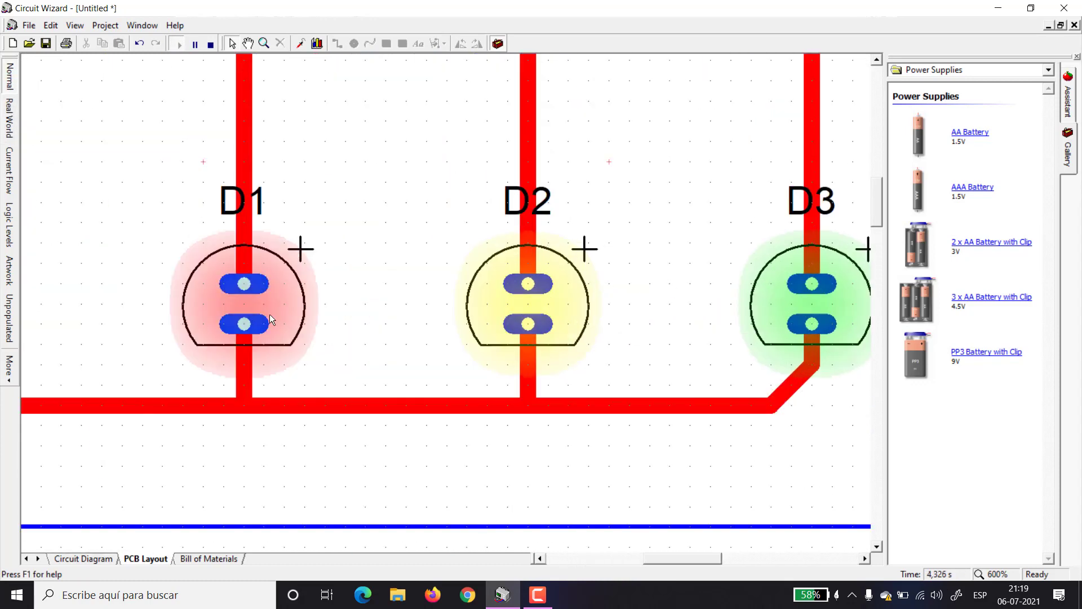
{"action": "left_click", "coordinate": [11, 118]}
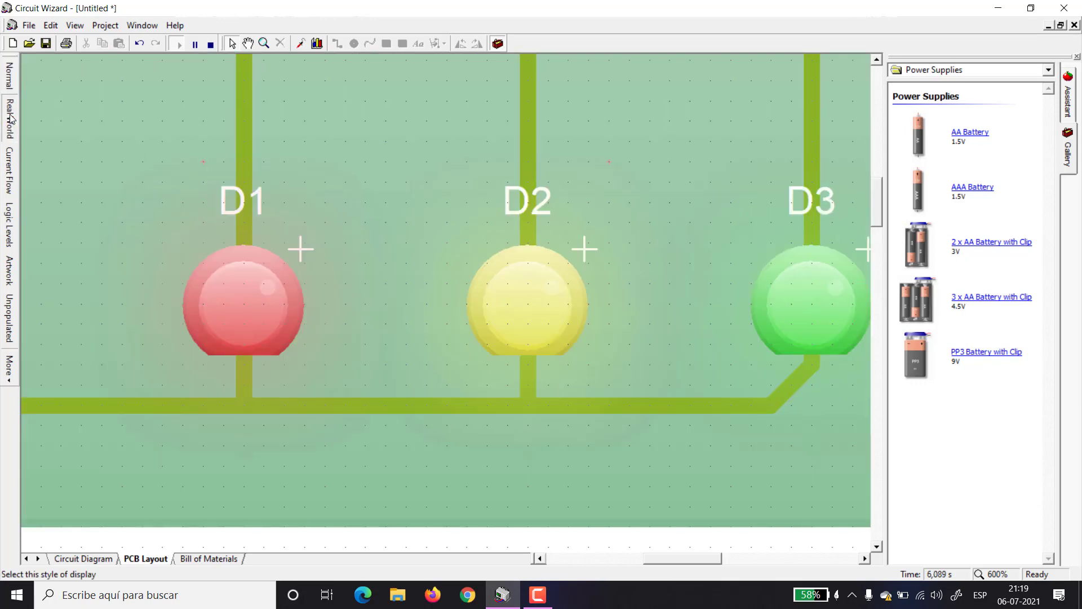
{"action": "scroll", "coordinate": [179, 193], "scroll_direction": "down", "scroll_amount": 6}
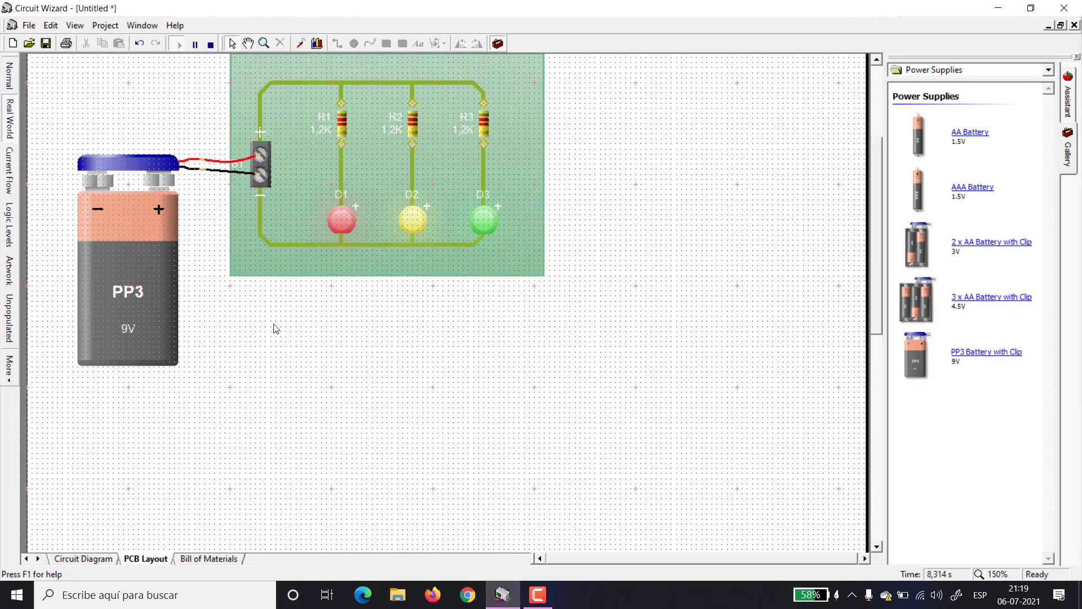
{"action": "left_click", "coordinate": [211, 44]}
Move the board and its two terminal wires away from the battery, detaching the wires from the battery leads to leave a gap.
{"action": "scroll", "coordinate": [686, 241], "scroll_direction": "up", "scroll_amount": 1}
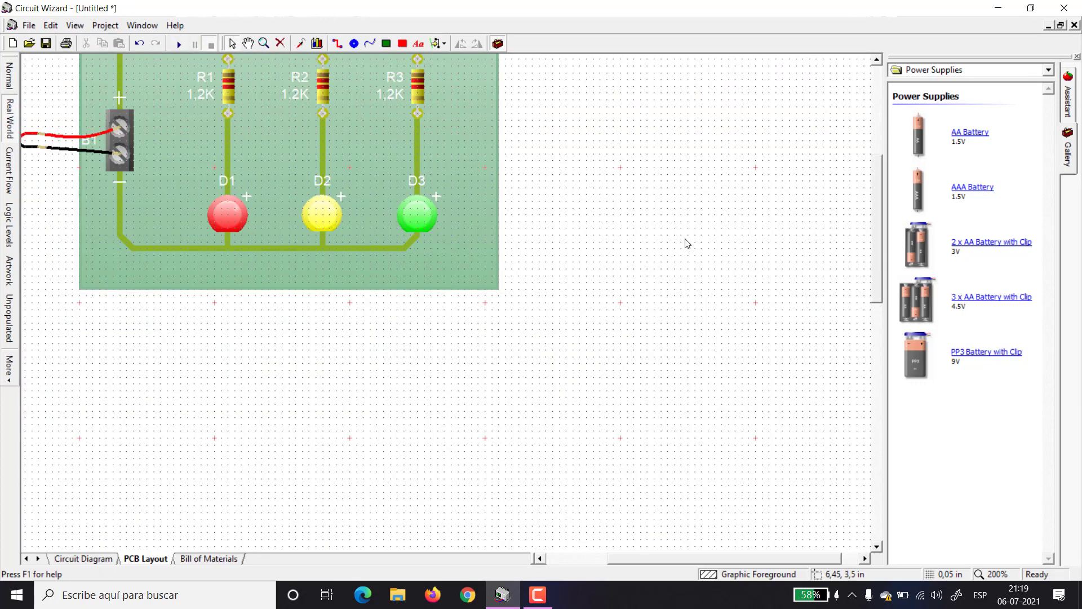
{"action": "left_click_drag", "start_coordinate": [875, 225], "coordinate": [881, 194]}
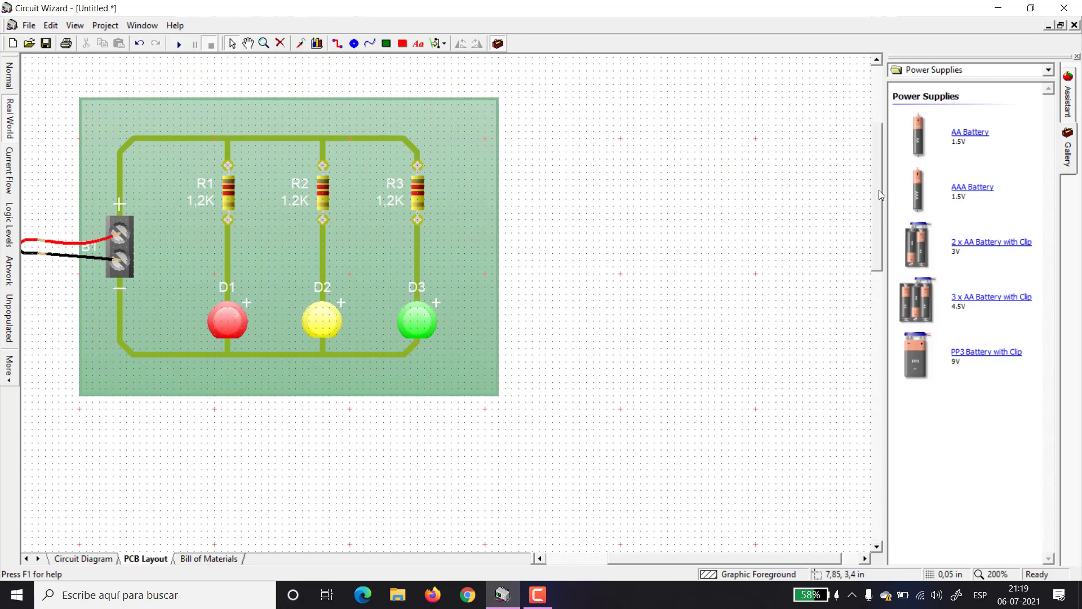
{"action": "left_click_drag", "start_coordinate": [697, 558], "coordinate": [656, 558]}
{"action": "left_click_drag", "start_coordinate": [688, 412], "coordinate": [441, 120]}
{"action": "left_click", "coordinate": [321, 279]}
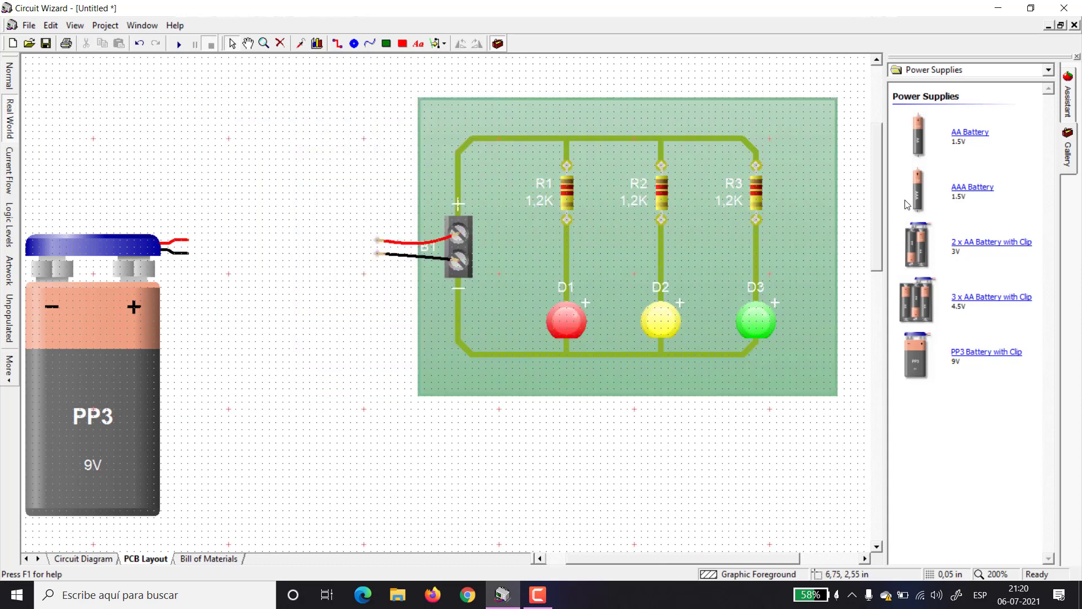
Place a red Push to Make Switch from the off-board switches above the gap between the battery and the board.
{"action": "left_click", "coordinate": [1047, 70]}
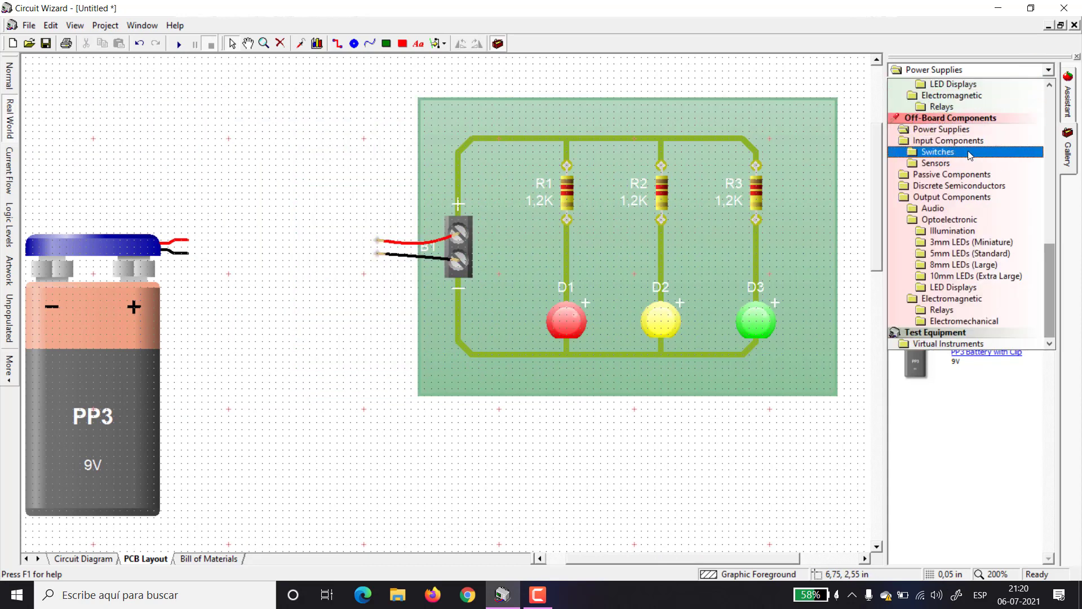
{"action": "left_click", "coordinate": [937, 151]}
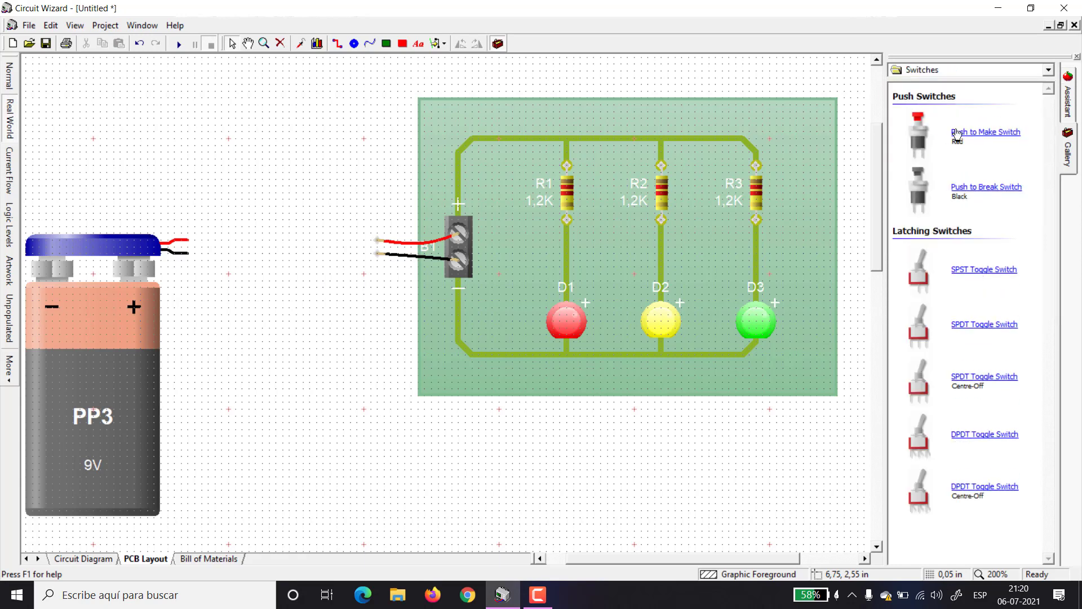
{"action": "left_click_drag", "start_coordinate": [966, 139], "coordinate": [303, 142]}
Wire the push switch in series between the battery's red lead and TB1's red wire, and join the black lead to TB1's black wire.
{"action": "mouse_move", "coordinate": [190, 238]}
{"action": "left_mouse_down"}
{"action": "mouse_move", "coordinate": [291, 226]}
{"action": "mouse_move", "coordinate": [378, 242]}
{"action": "left_mouse_up"}
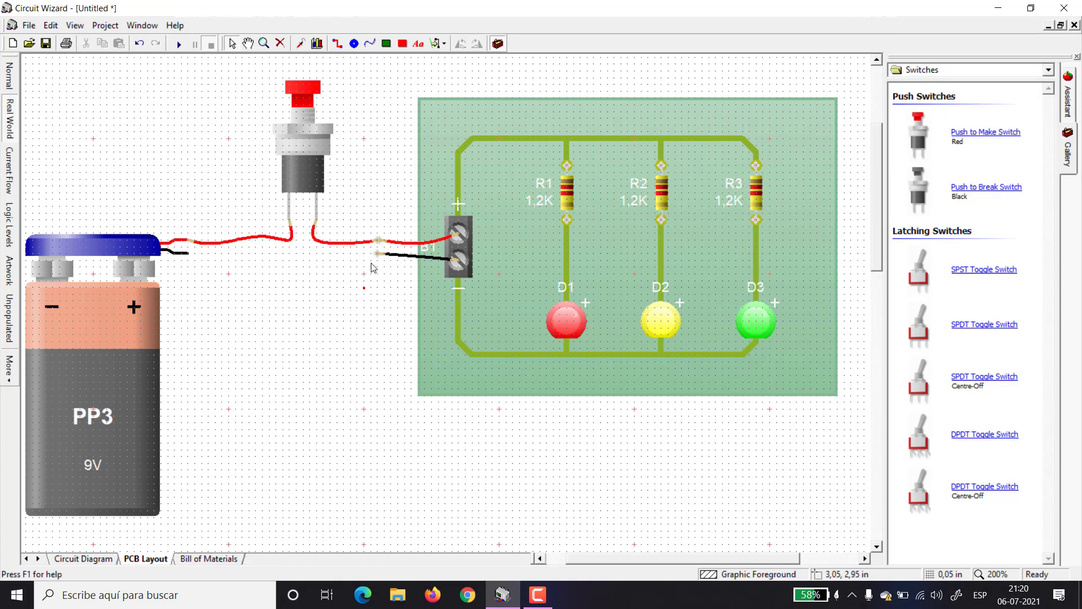
{"action": "left_click", "coordinate": [377, 255]}
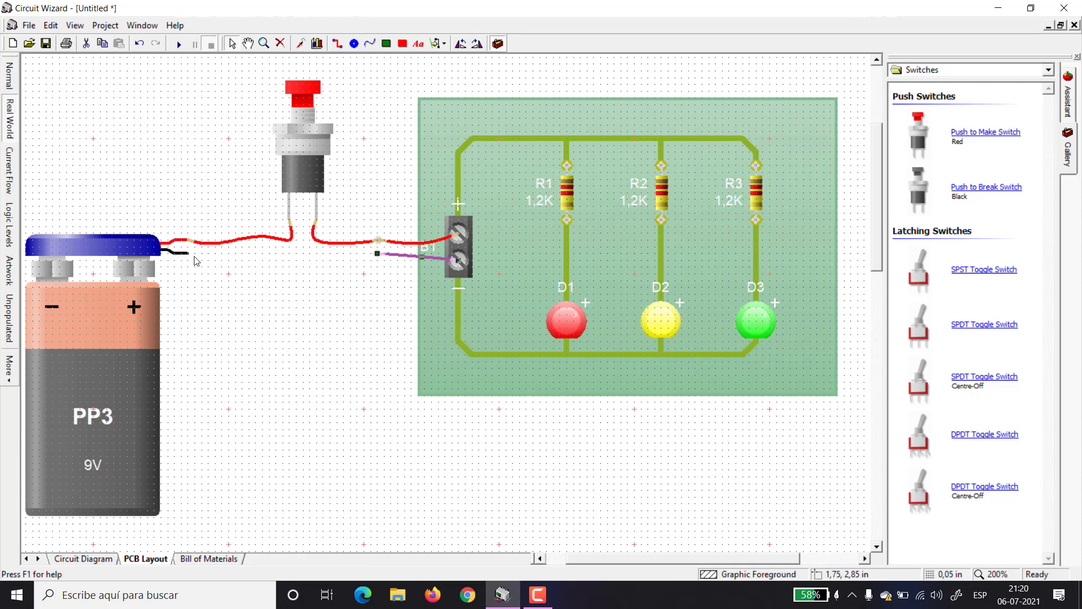
{"action": "left_click_drag", "start_coordinate": [189, 254], "coordinate": [379, 253]}
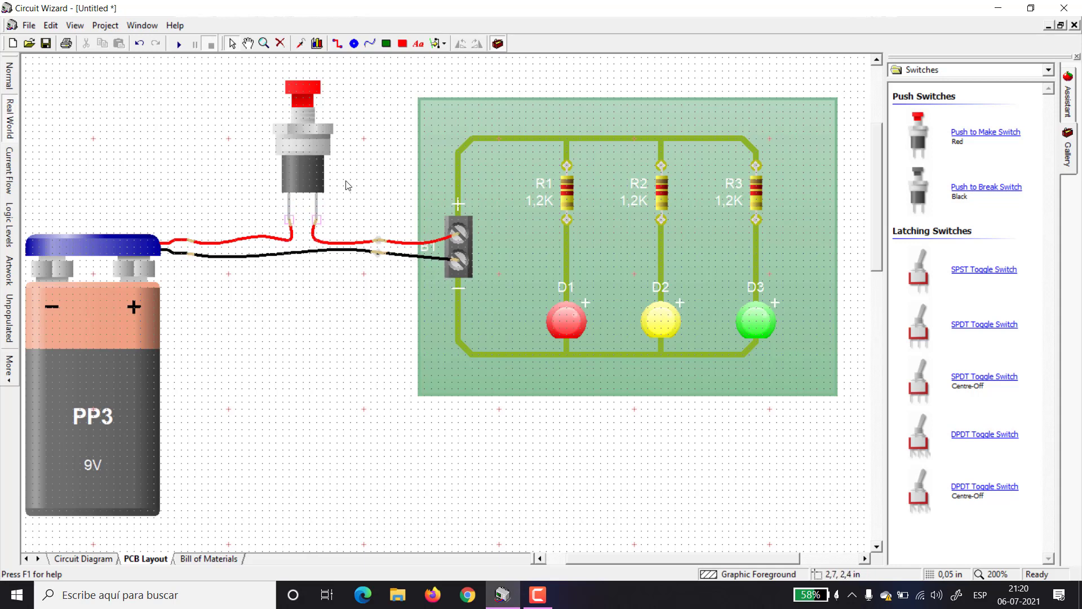
Run the simulation and operate the push switch several times to test the three LEDs.
{"action": "left_click", "coordinate": [179, 43]}
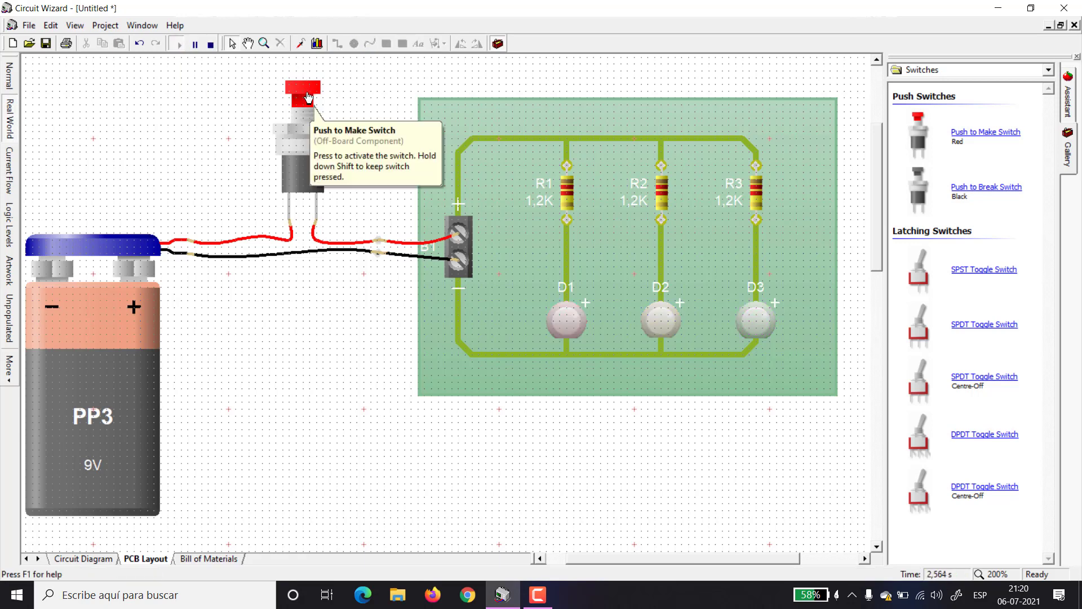
{"action": "left_click", "coordinate": [309, 98]}
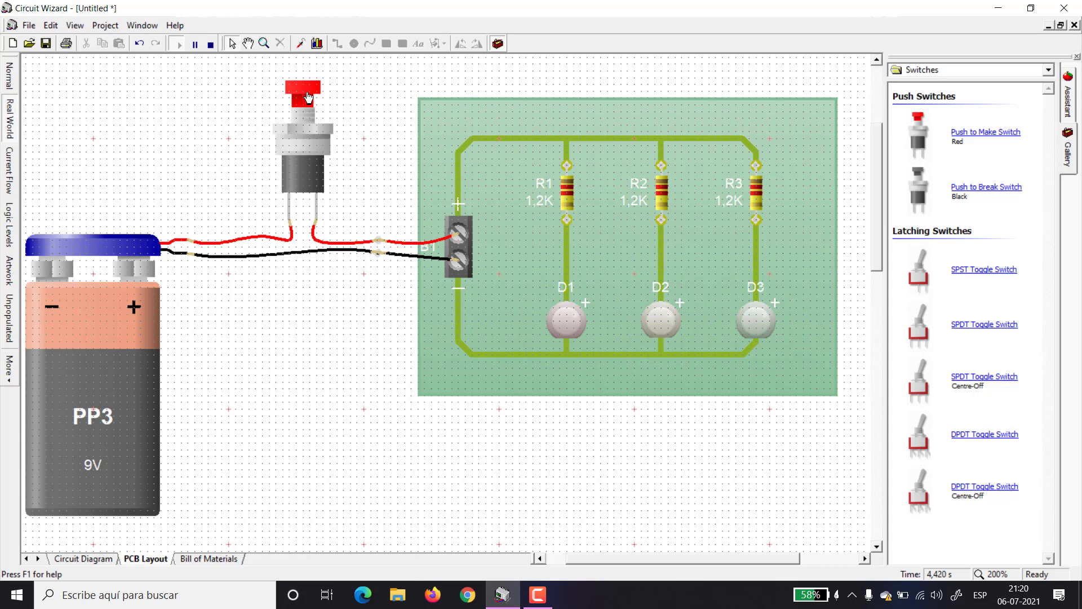
{"action": "left_click", "coordinate": [308, 97]}
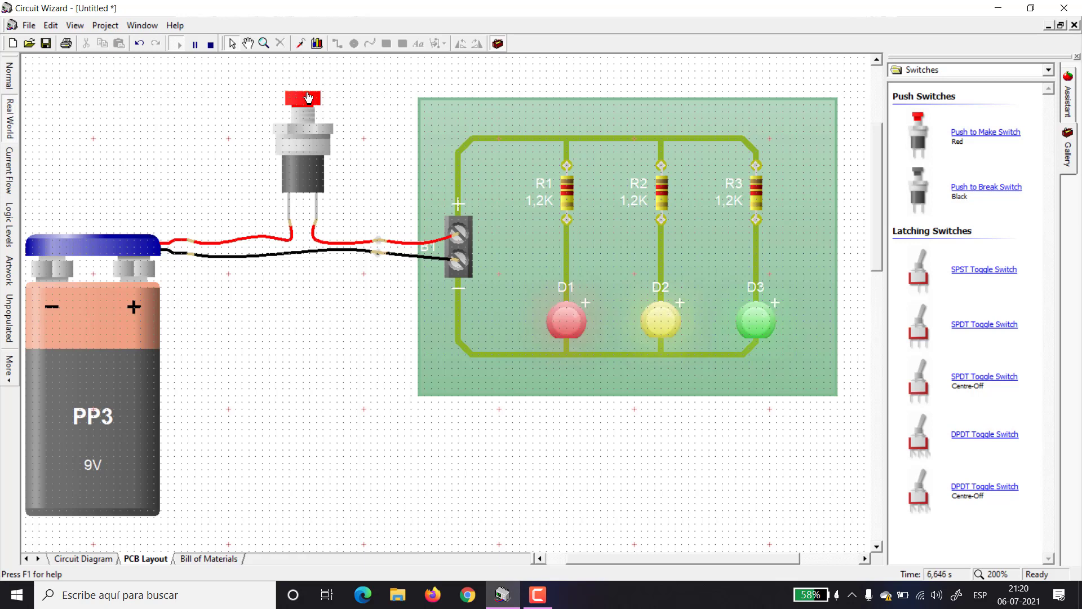
{"action": "left_click", "coordinate": [308, 97]}
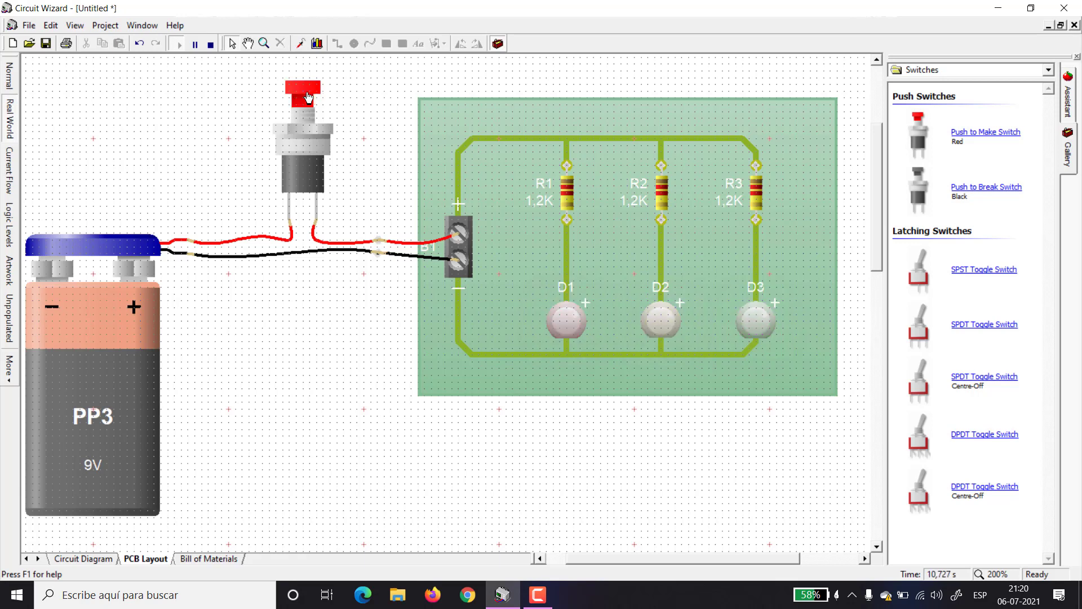
Operate the push switch once more to check the three LEDs.
{"action": "left_click", "coordinate": [308, 97]}
{"action": "left_click", "coordinate": [308, 97]}
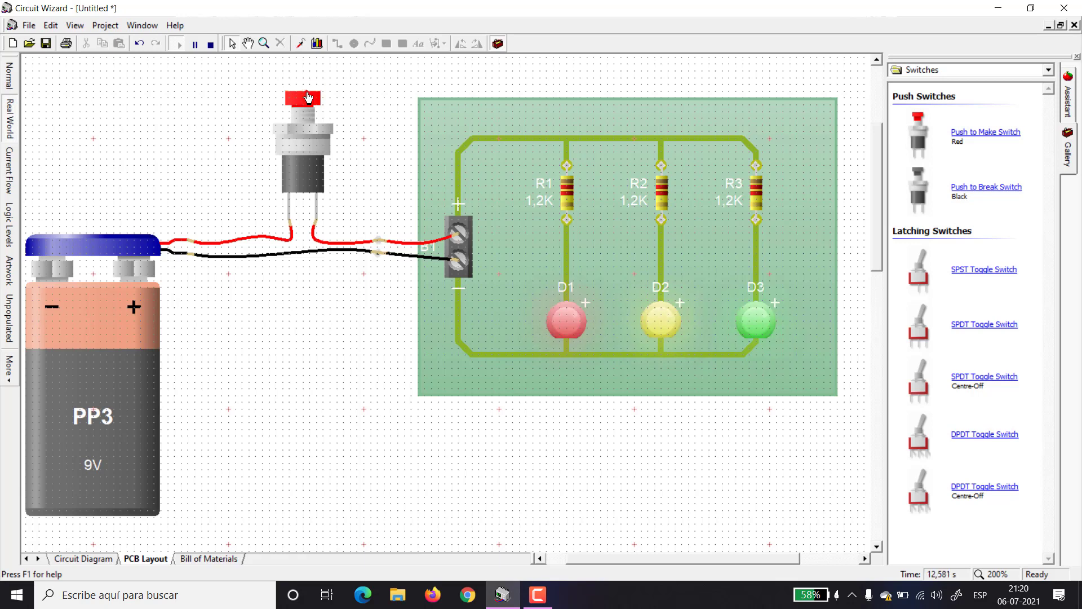
Place a Digital Multimeter from the virtual instruments beside the board, overlapping its upper corner near R3.
{"action": "left_click", "coordinate": [1048, 70]}
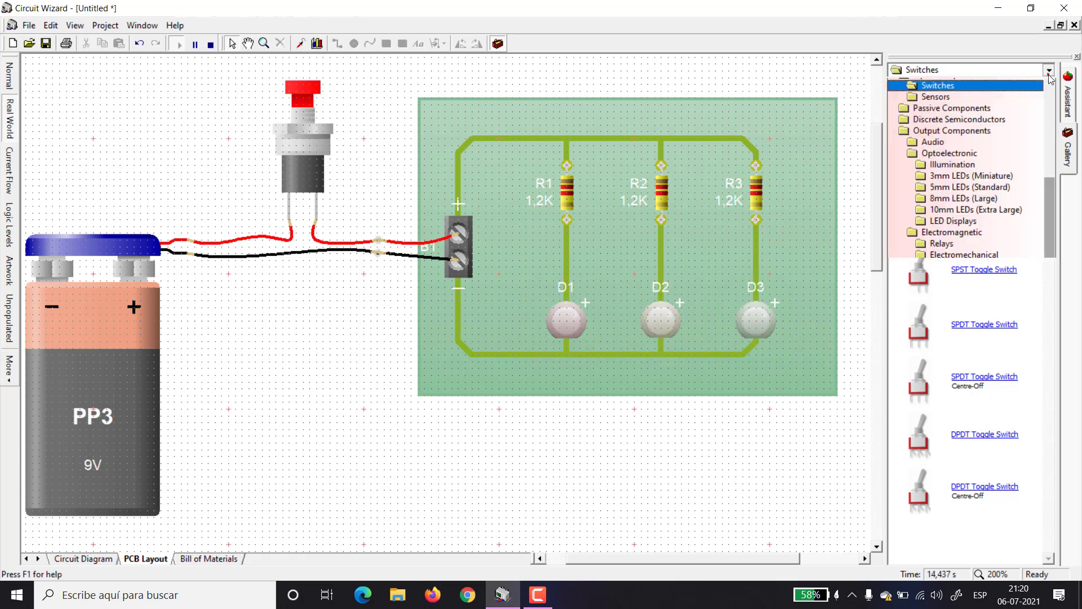
{"action": "left_click", "coordinate": [973, 344]}
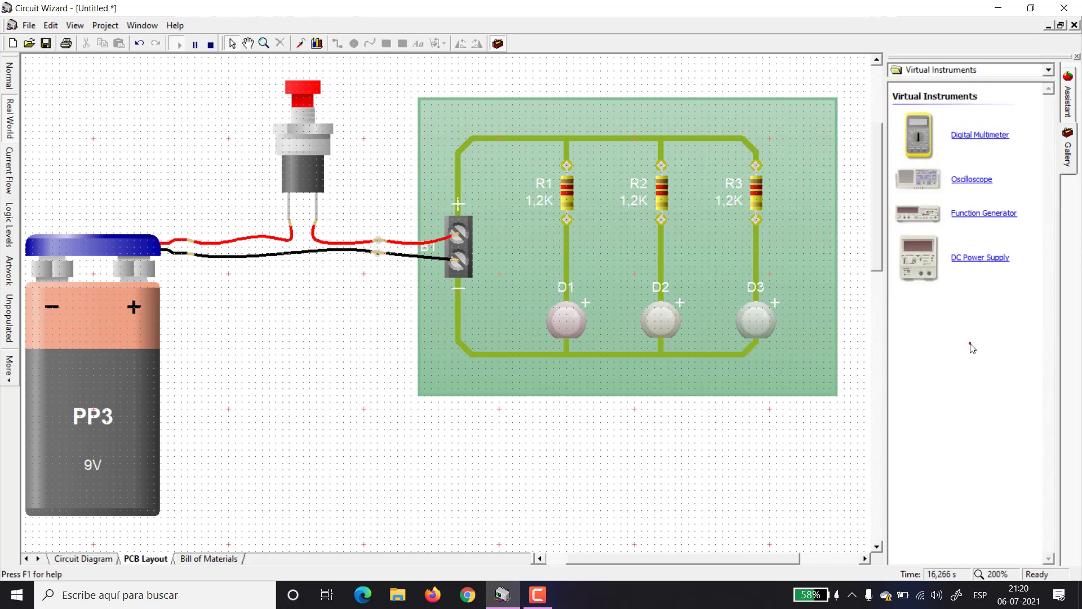
{"action": "left_click_drag", "start_coordinate": [762, 559], "coordinate": [824, 559]}
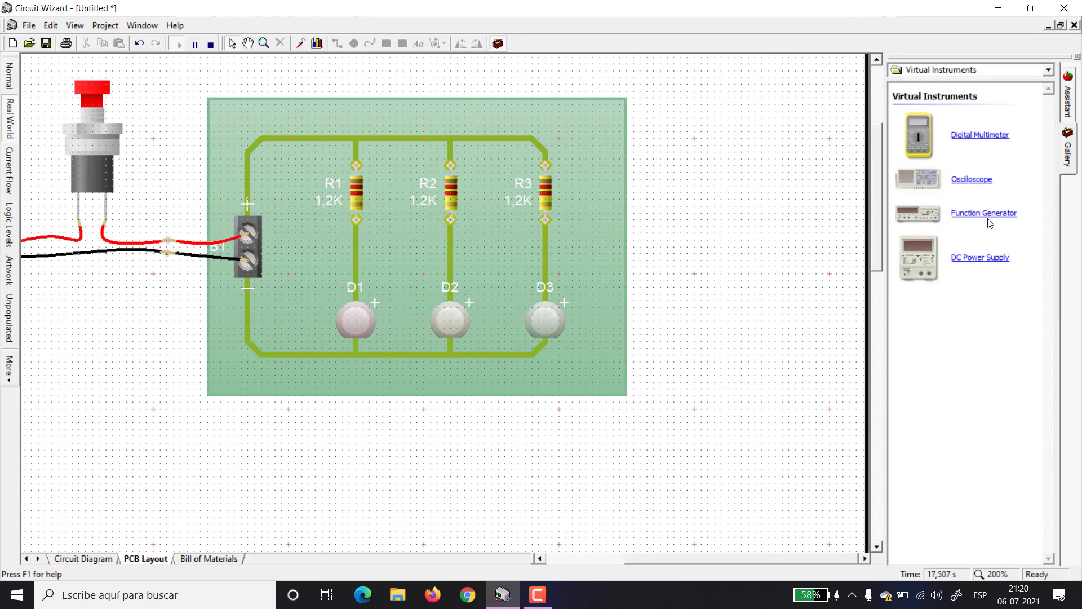
{"action": "left_click", "coordinate": [987, 134]}
{"action": "left_click_drag", "start_coordinate": [778, 127], "coordinate": [720, 70]}
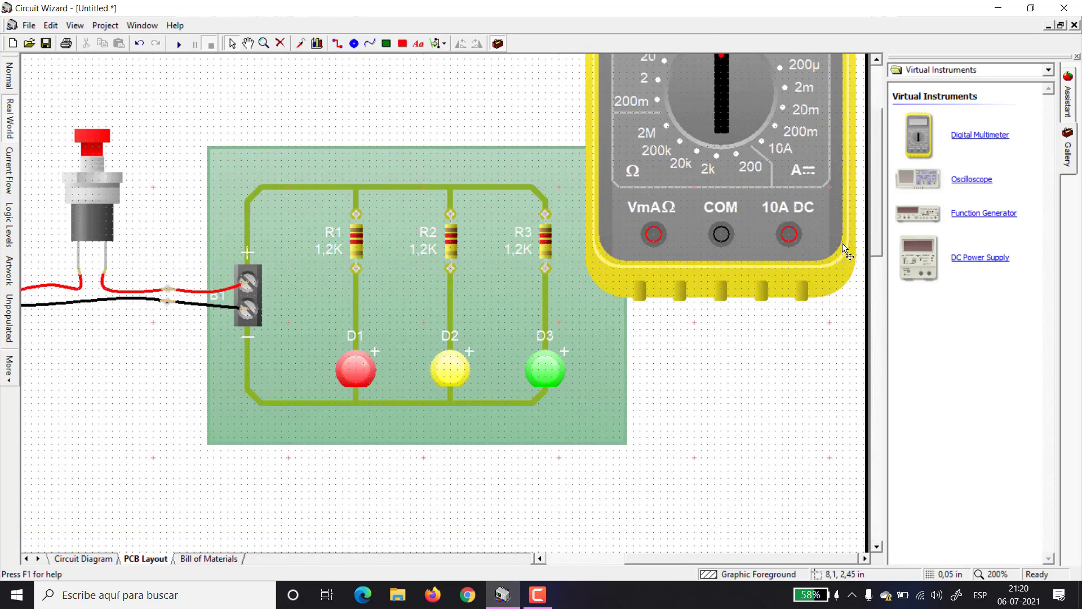
{"action": "scroll", "coordinate": [733, 265], "scroll_direction": "up", "scroll_amount": 1}
{"action": "left_click_drag", "start_coordinate": [671, 282], "coordinate": [687, 179]}
{"action": "scroll", "coordinate": [870, 178], "scroll_direction": "up", "scroll_amount": 2}
{"action": "scroll", "coordinate": [877, 143], "scroll_direction": "up", "scroll_amount": 2}
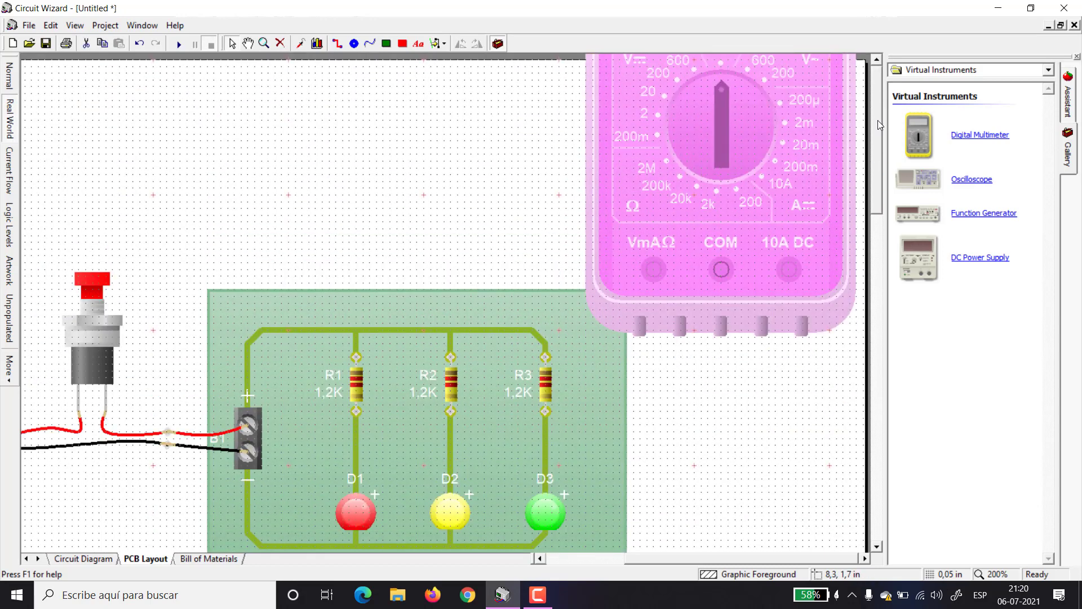
Switch the document view to Normal.
{"action": "left_click", "coordinate": [52, 25]}
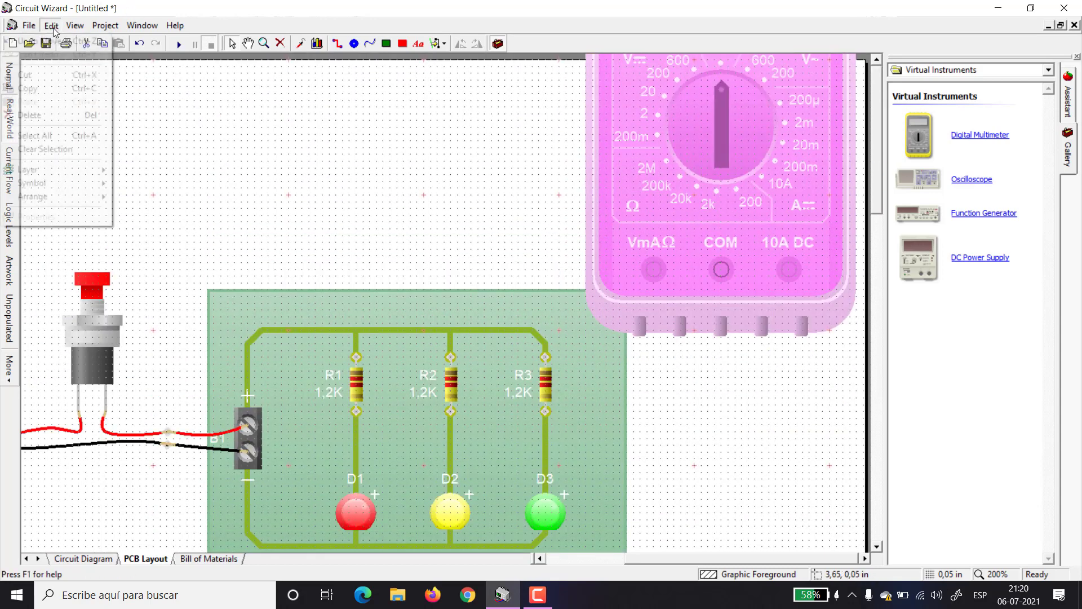
{"action": "mouse_move", "coordinate": [75, 26]}
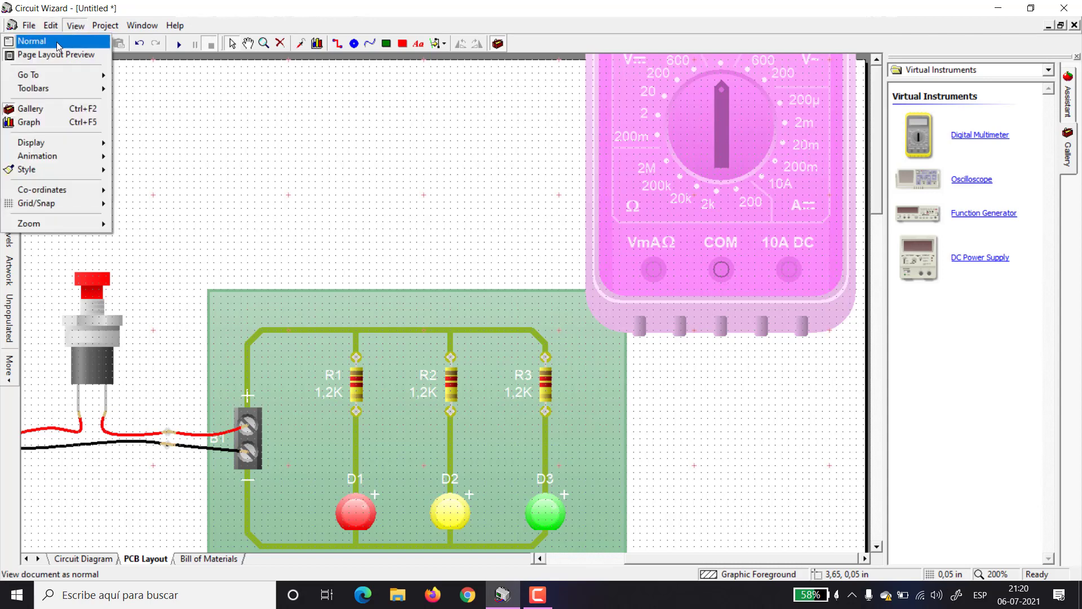
{"action": "left_click", "coordinate": [59, 41]}
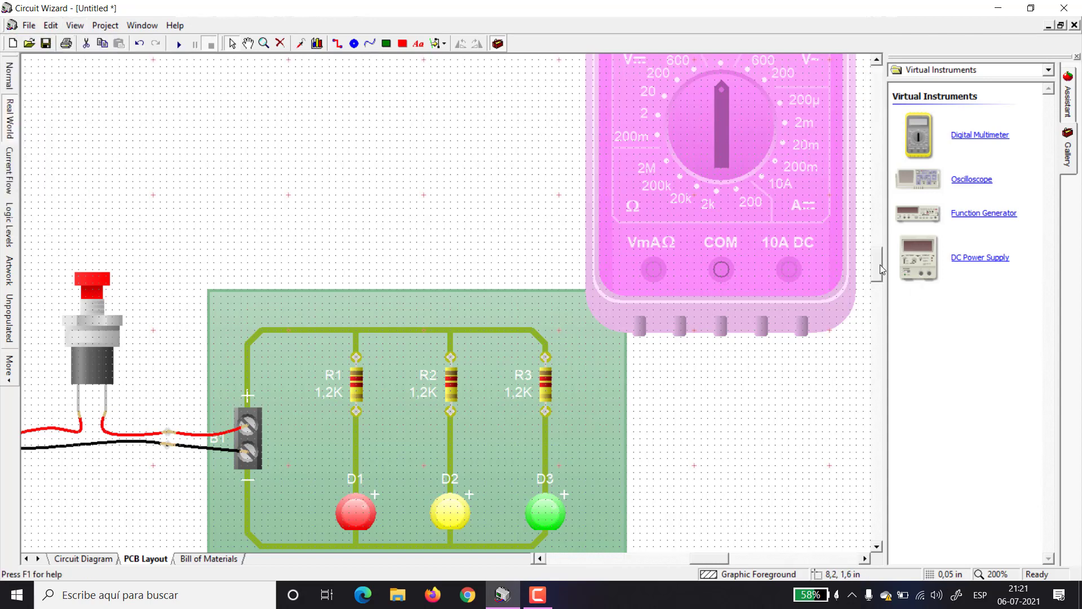
Connect the multimeter's black COM probe to R3's lower pad and its red VmAΩ probe to R3's upper pad.
{"action": "mouse_move", "coordinate": [879, 263]}
{"action": "left_mouse_down"}
{"action": "mouse_move", "coordinate": [880, 243]}
{"action": "mouse_move", "coordinate": [882, 268]}
{"action": "left_mouse_up"}
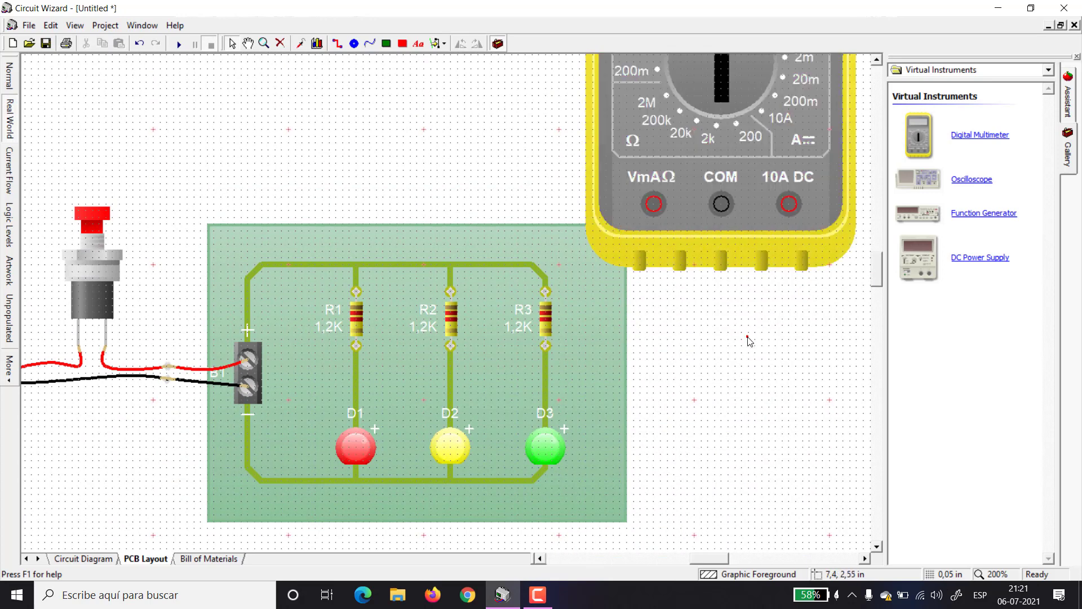
{"action": "left_click_drag", "start_coordinate": [721, 204], "coordinate": [559, 347]}
{"action": "left_click_drag", "start_coordinate": [590, 307], "coordinate": [614, 344]}
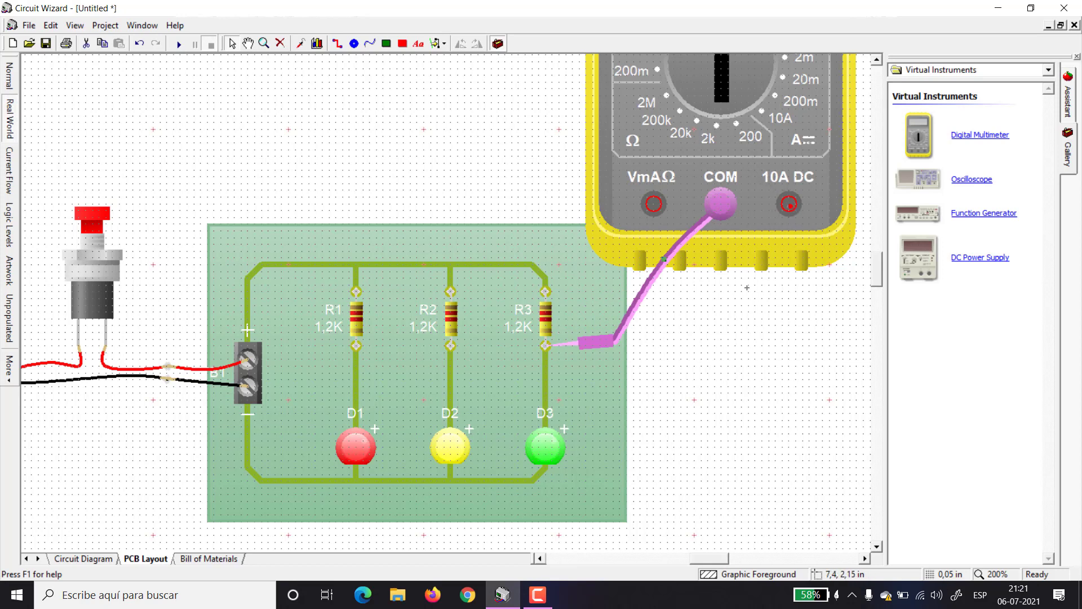
{"action": "left_click_drag", "start_coordinate": [788, 204], "coordinate": [728, 301]}
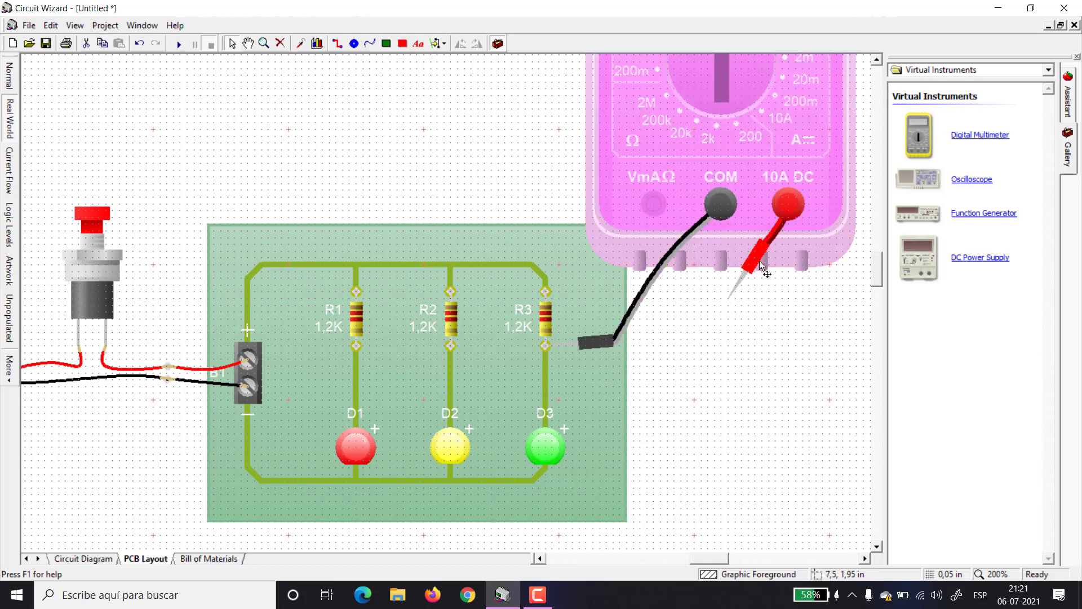
{"action": "left_click_drag", "start_coordinate": [753, 263], "coordinate": [586, 274]}
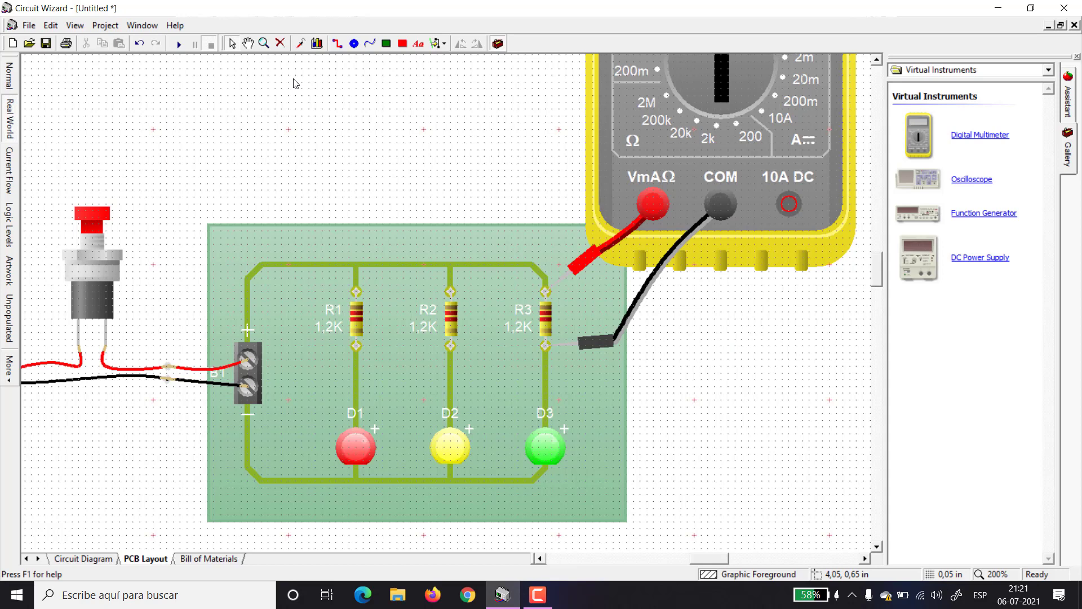
Run the simulation and set the multimeter's dial to the 20 V DC range.
{"action": "left_click", "coordinate": [179, 43]}
{"action": "left_click_drag", "start_coordinate": [878, 261], "coordinate": [878, 243]}
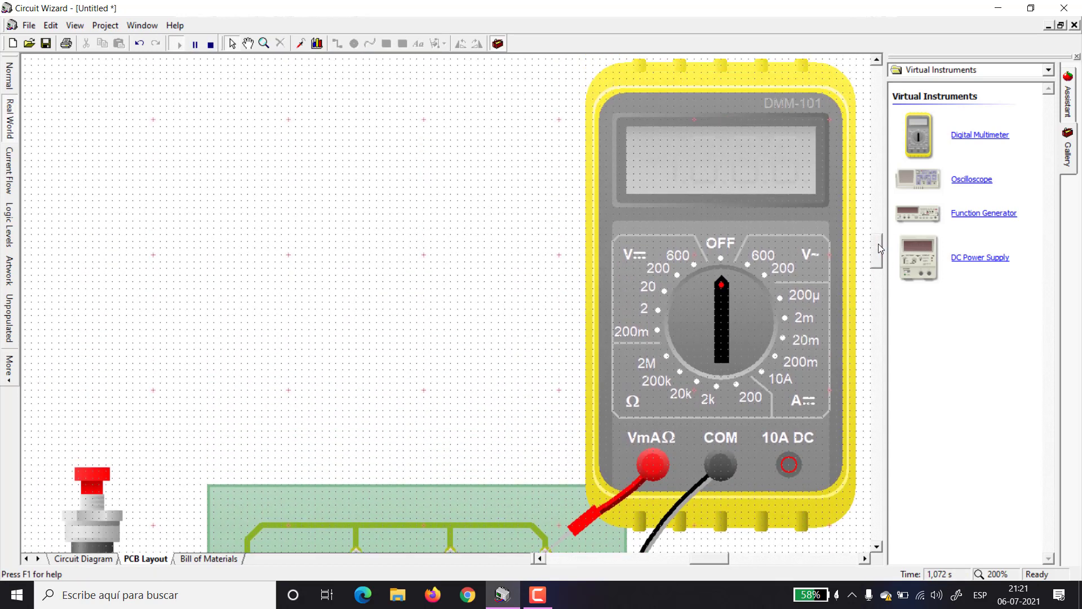
{"action": "left_click", "coordinate": [709, 287]}
{"action": "left_click", "coordinate": [701, 288]}
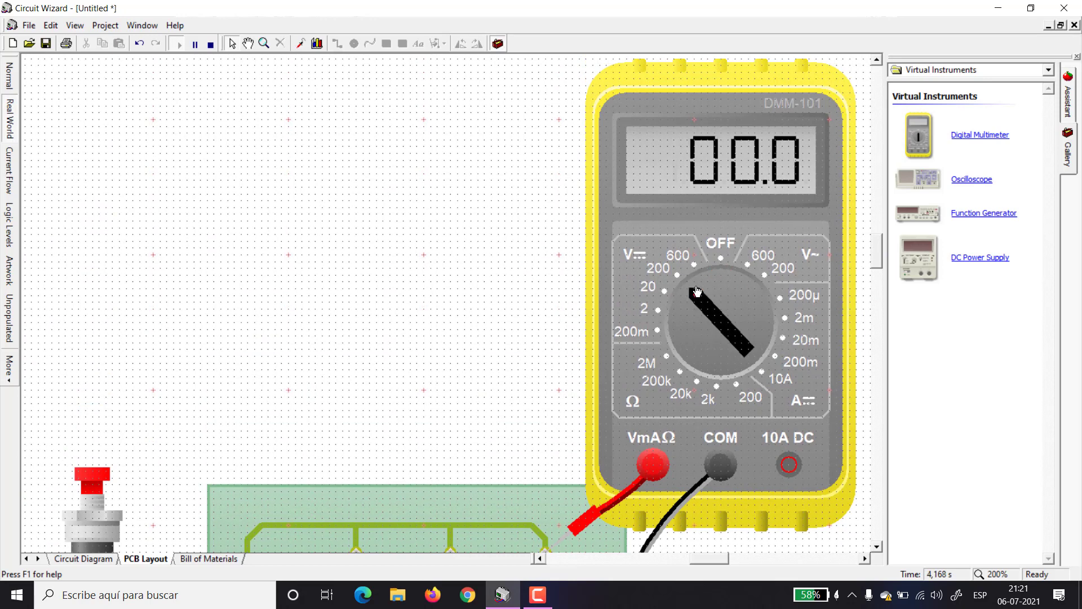
{"action": "left_click", "coordinate": [683, 299]}
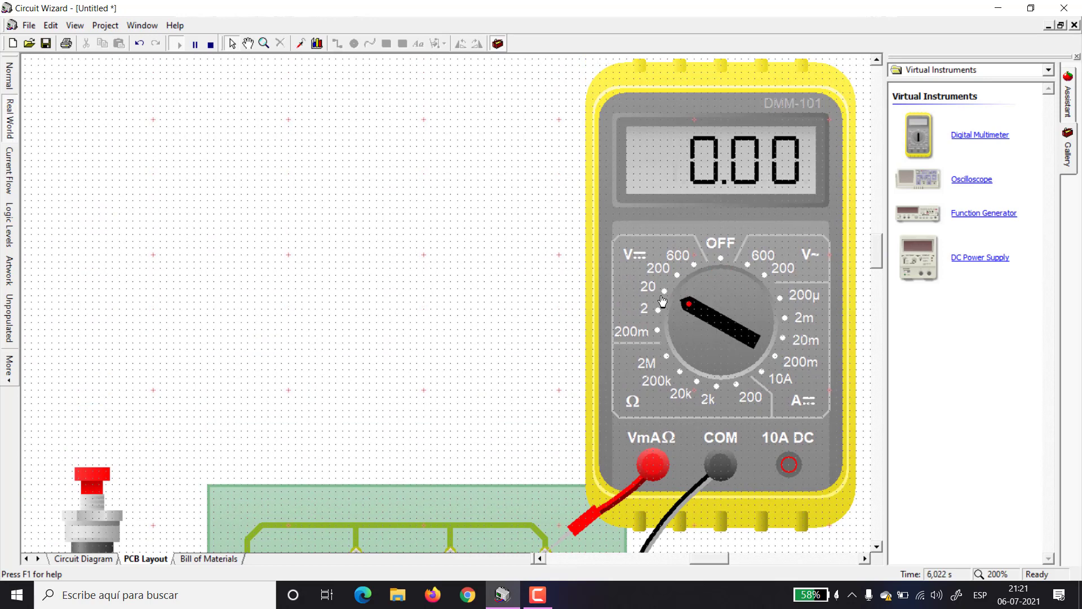
Operate the push switch several times to measure the voltage across R3 on the multimeter.
{"action": "scroll", "coordinate": [580, 288], "scroll_direction": "down", "scroll_amount": 2}
{"action": "scroll", "coordinate": [514, 326], "scroll_direction": "up", "scroll_amount": 1}
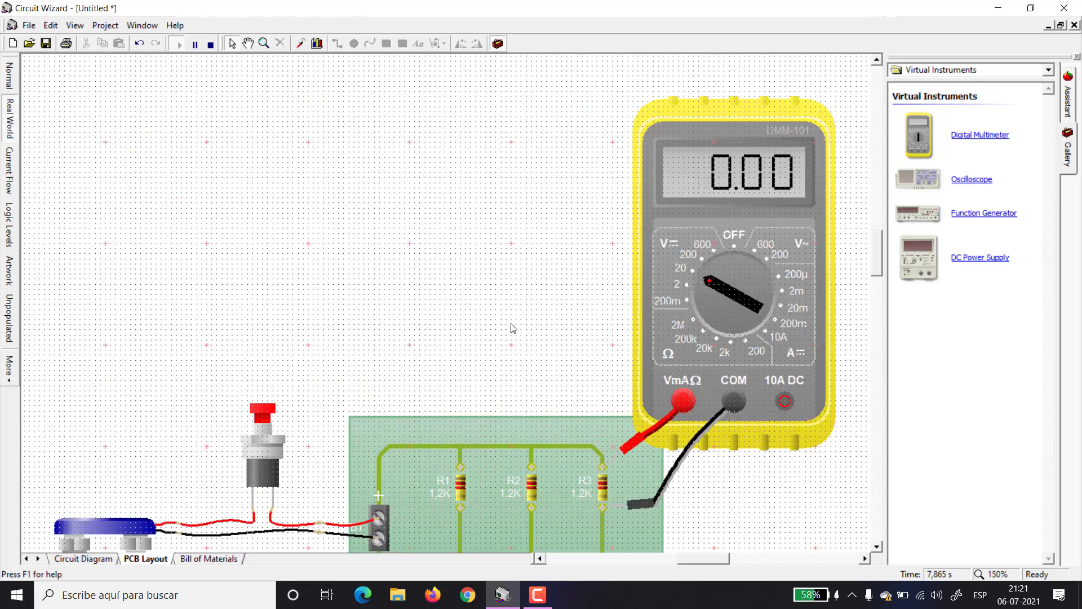
{"action": "left_click_drag", "start_coordinate": [878, 259], "coordinate": [878, 265]}
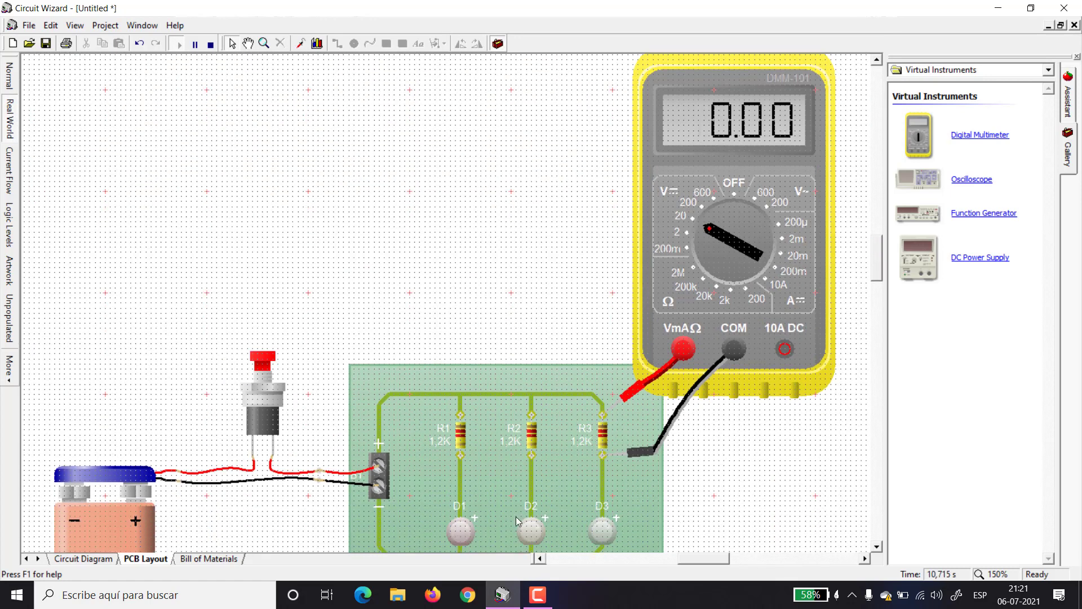
{"action": "left_click", "coordinate": [267, 365]}
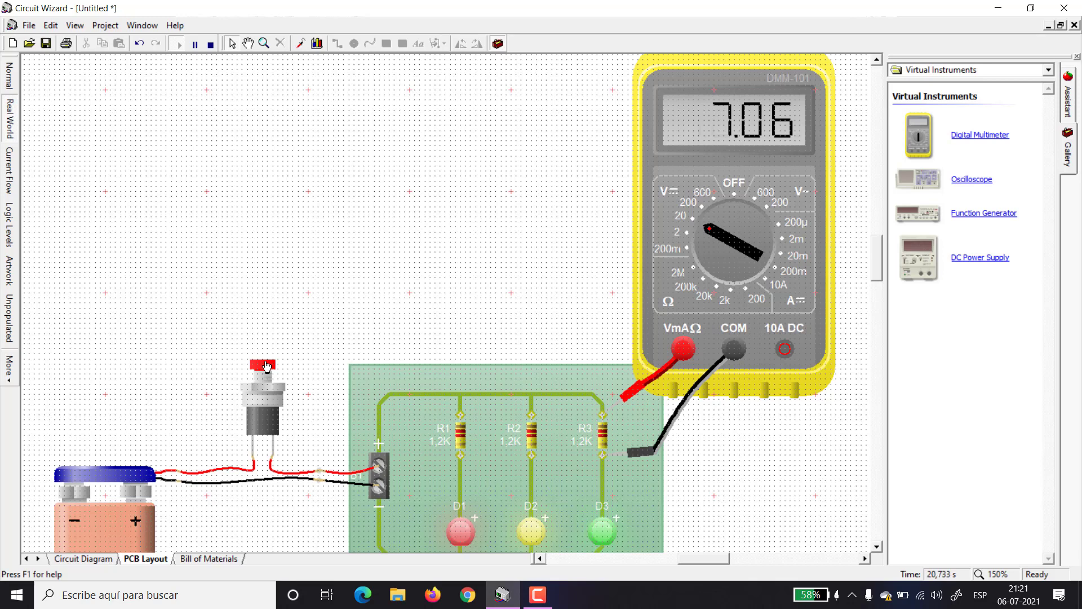
{"action": "left_click", "coordinate": [267, 365]}
{"action": "left_click", "coordinate": [267, 366]}
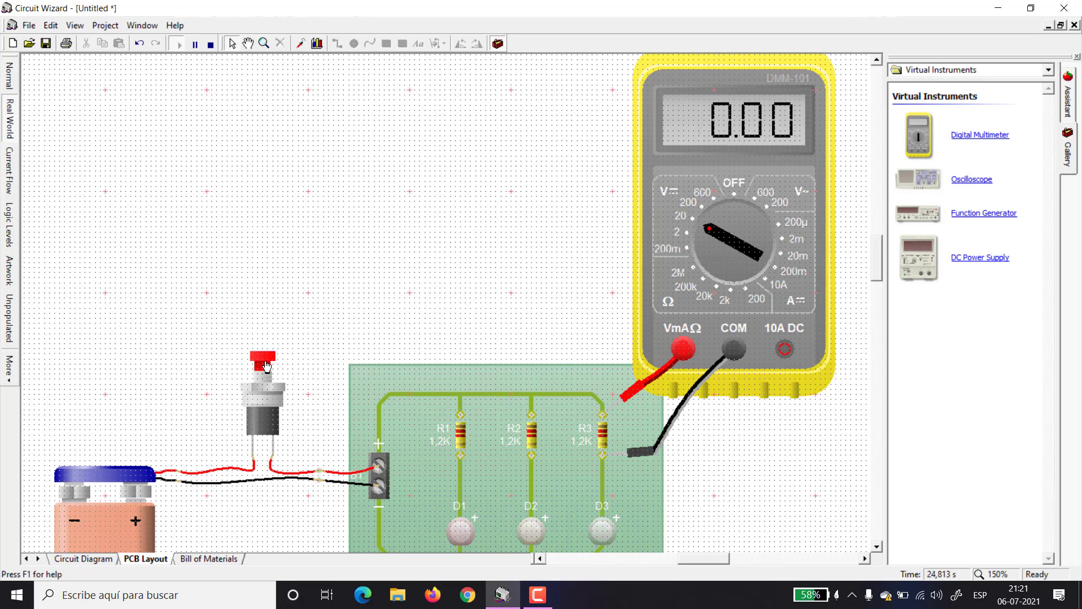
{"action": "left_click", "coordinate": [267, 365]}
{"action": "left_click_drag", "start_coordinate": [877, 269], "coordinate": [876, 273]}
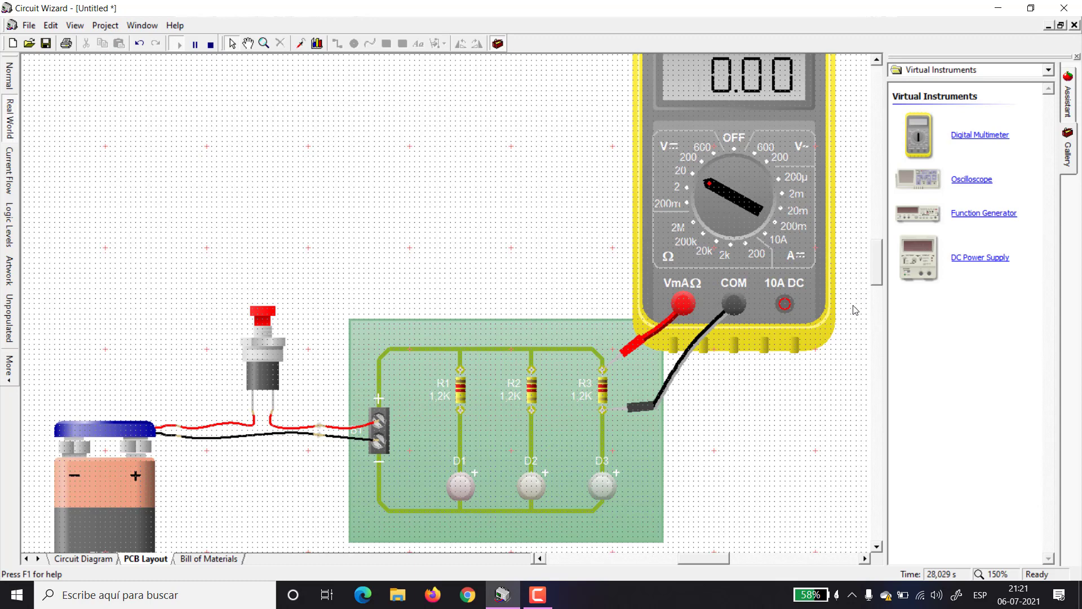